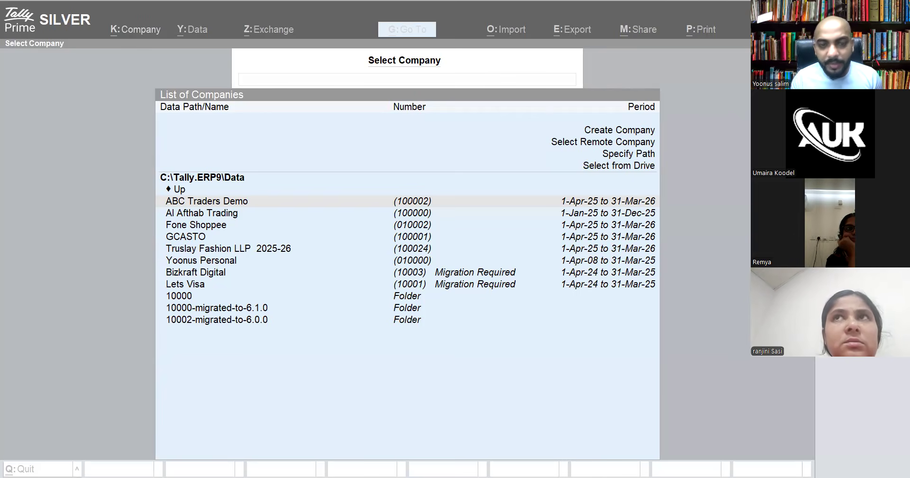
From the List of Companies, start Create Company and place the cursor in the blank Company Name field
{"action": "left_click", "coordinate": [608, 133]}
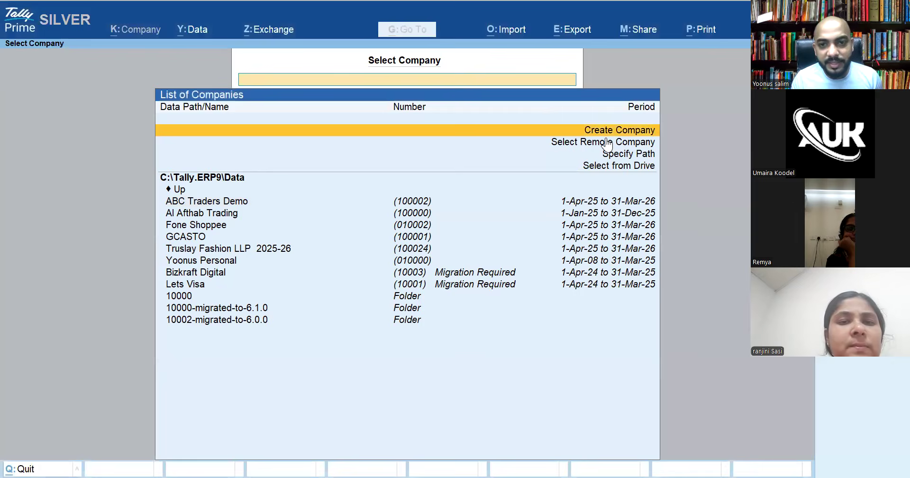
{"action": "key", "text": "Escape"}
{"action": "key", "text": "n"}
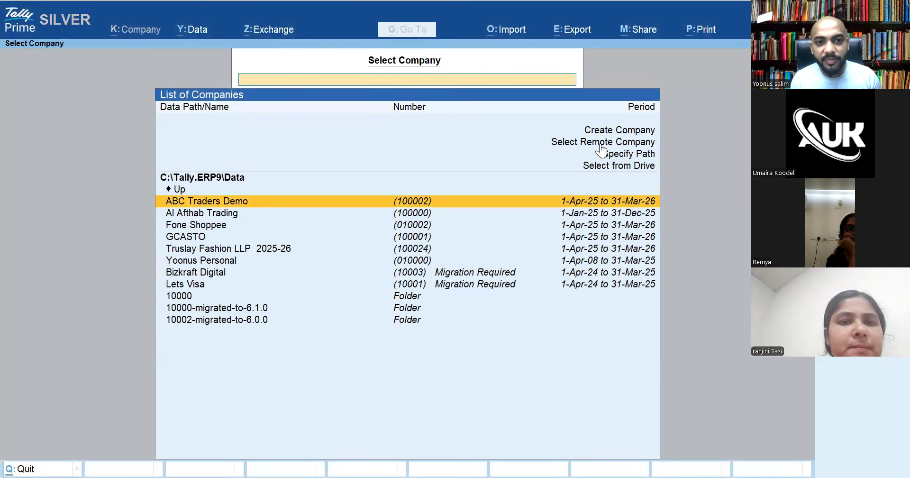
{"action": "left_click", "coordinate": [609, 134]}
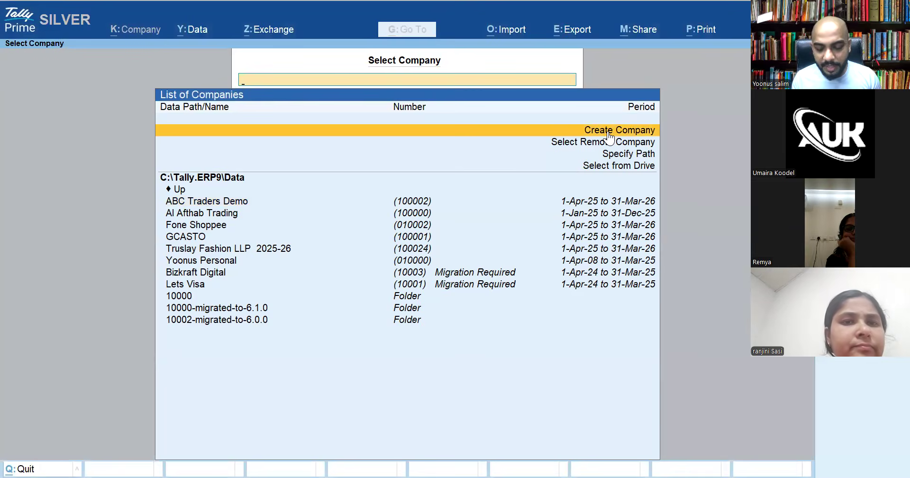
{"action": "left_click", "coordinate": [608, 131]}
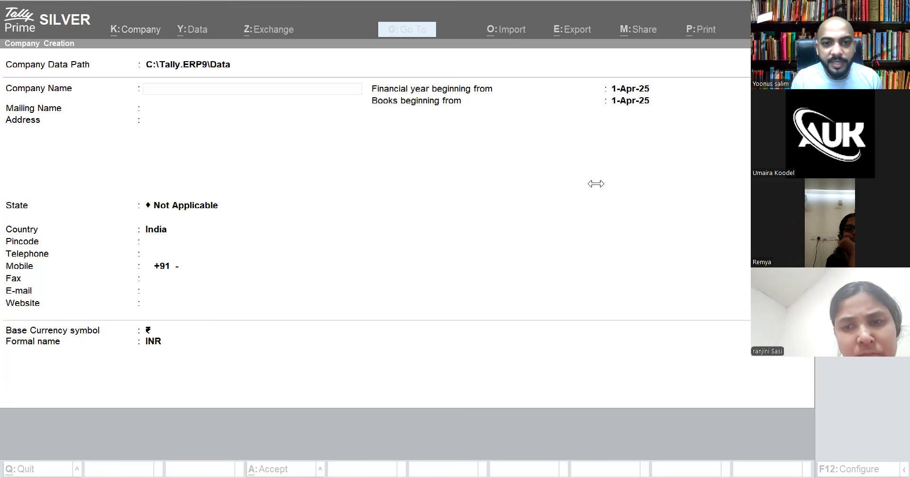
{"action": "left_click", "coordinate": [232, 83]}
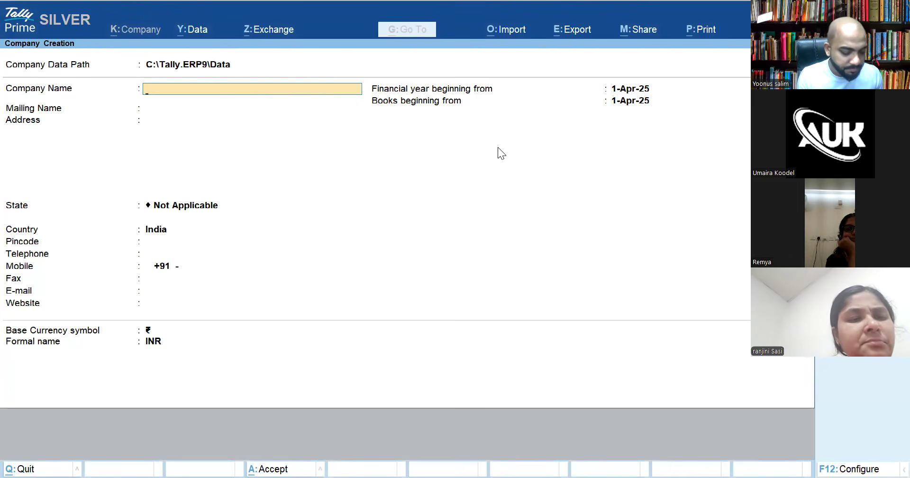
Enter 'Uns LLC' as the company and mailing name, with 'Abc' as the address
{"action": "type", "text": "Uns LLC"}
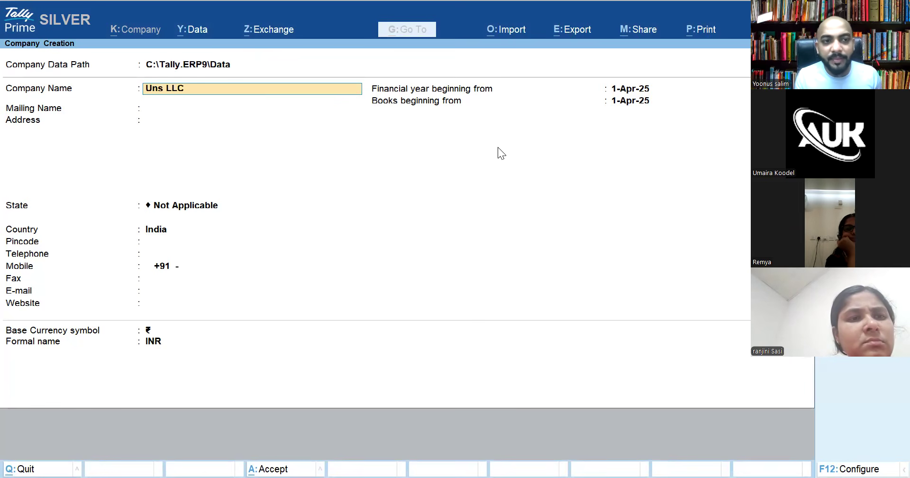
{"action": "key", "text": "Return"}
{"action": "key", "text": "Return"}
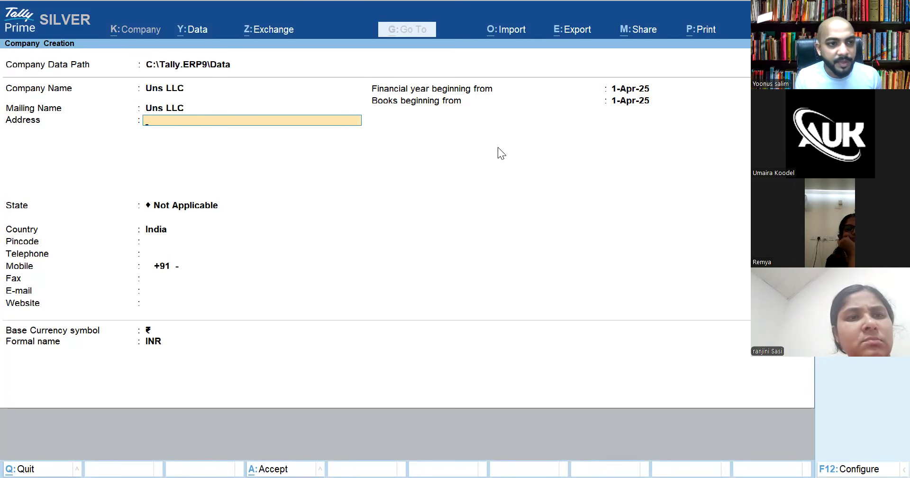
{"action": "type", "text": "Abc"}
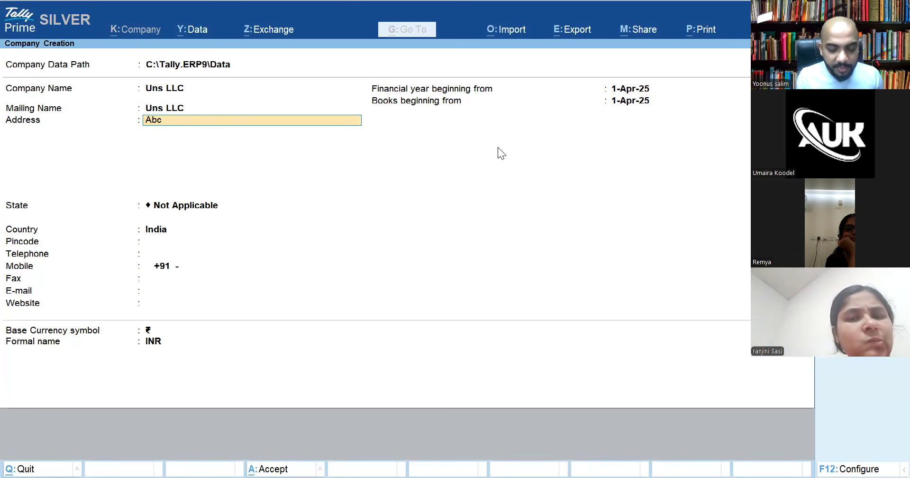
{"action": "key", "text": "Return"}
{"action": "key", "text": "Return"}
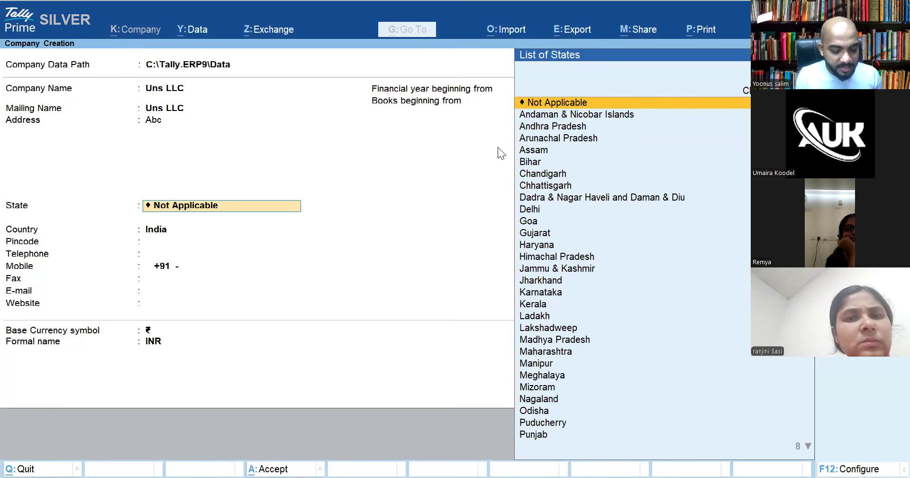
Leave State blank and set the company's country to UAE
{"action": "key", "text": "Return"}
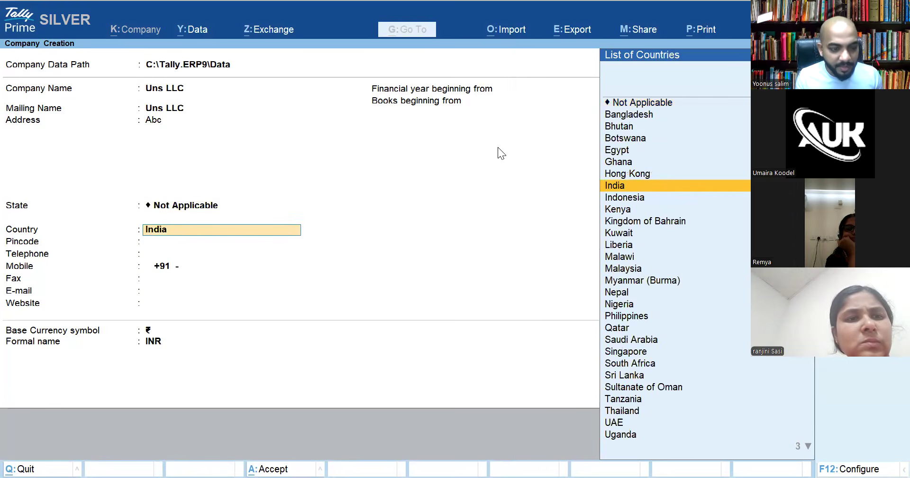
{"action": "type", "text": "Uni"}
{"action": "key", "text": "Return"}
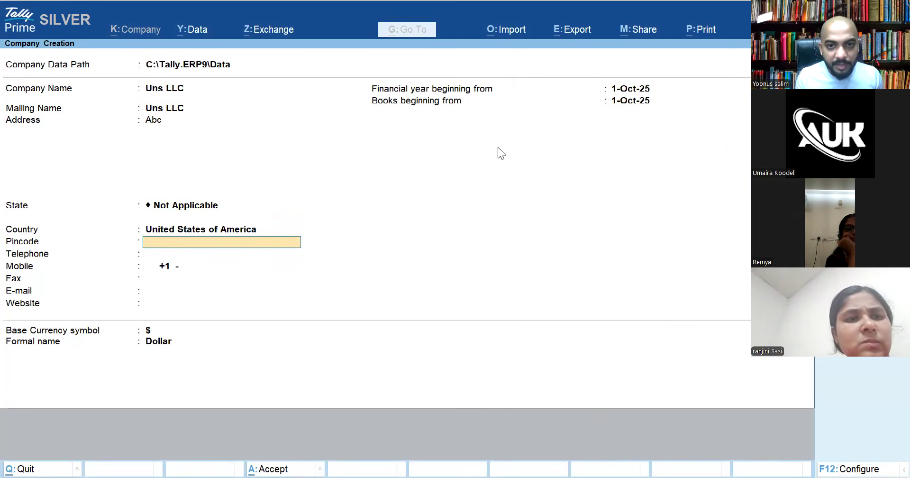
{"action": "key", "text": "BackSpace"}
{"action": "type", "text": "Uae"}
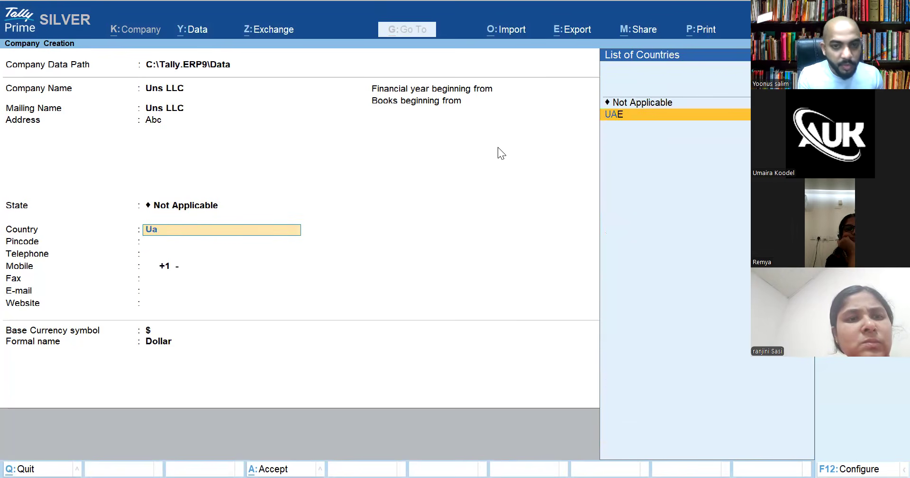
{"action": "key", "text": "Return"}
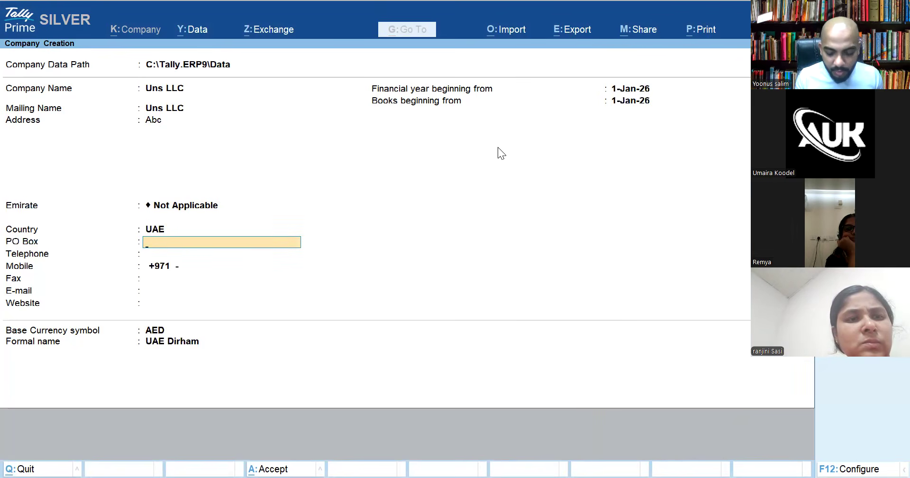
Choose Dubai from the List of Emirates and skip past PO Box and telephone
{"action": "key", "text": "BackSpace"}
{"action": "key", "text": "Up"}
{"action": "key", "text": "Up"}
{"action": "key", "text": "BackSpace"}
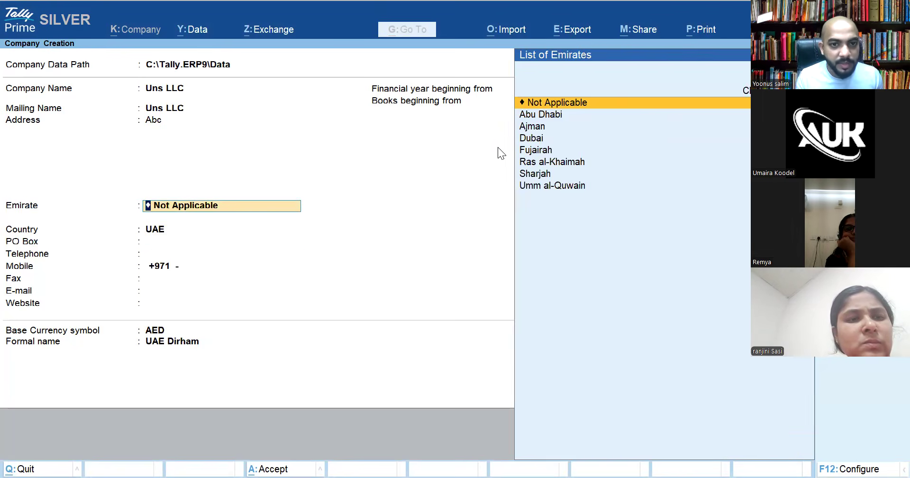
{"action": "key", "text": "Down"}
{"action": "key", "text": "Down"}
{"action": "key", "text": "Down"}
{"action": "key", "text": "Down"}
{"action": "key", "text": "Down"}
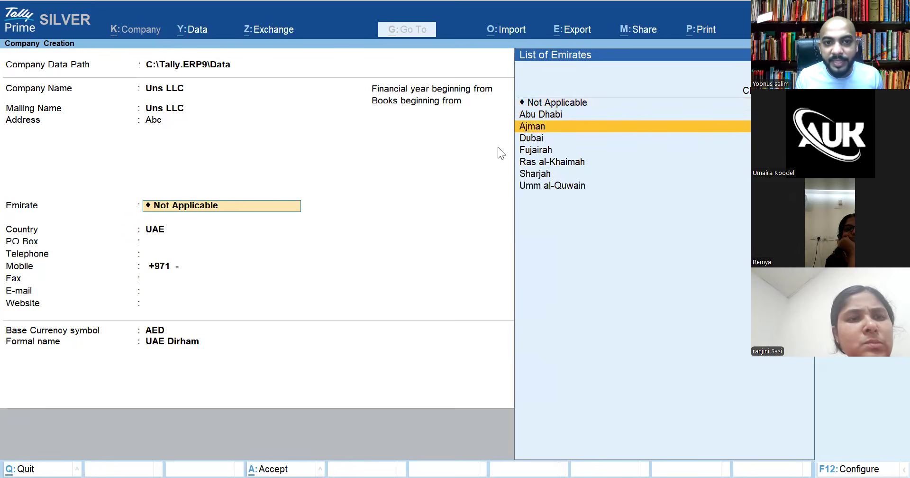
{"action": "key", "text": "Up"}
{"action": "key", "text": "Up"}
{"action": "key", "text": "Up"}
{"action": "key", "text": "Up"}
{"action": "key", "text": "Down"}
{"action": "key", "text": "Down"}
{"action": "key", "text": "Down"}
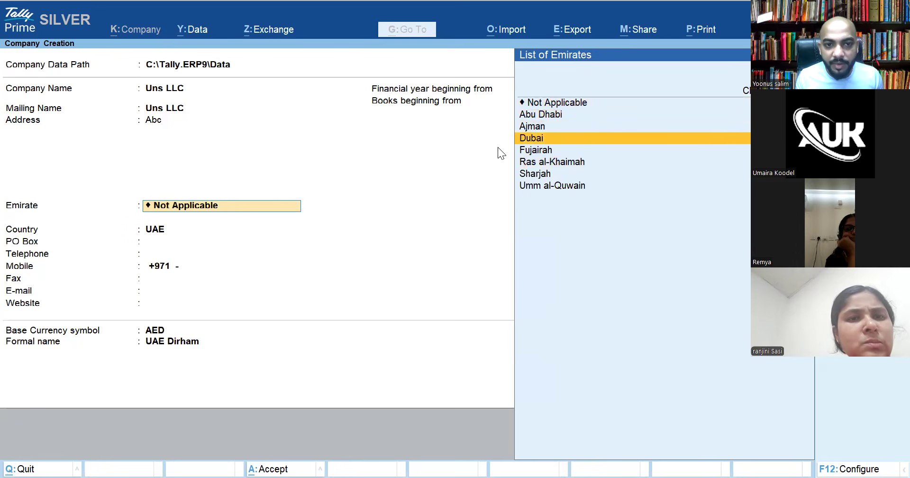
{"action": "key", "text": "Down"}
{"action": "key", "text": "Down"}
{"action": "key", "text": "Up"}
{"action": "key", "text": "Up"}
{"action": "key", "text": "Up"}
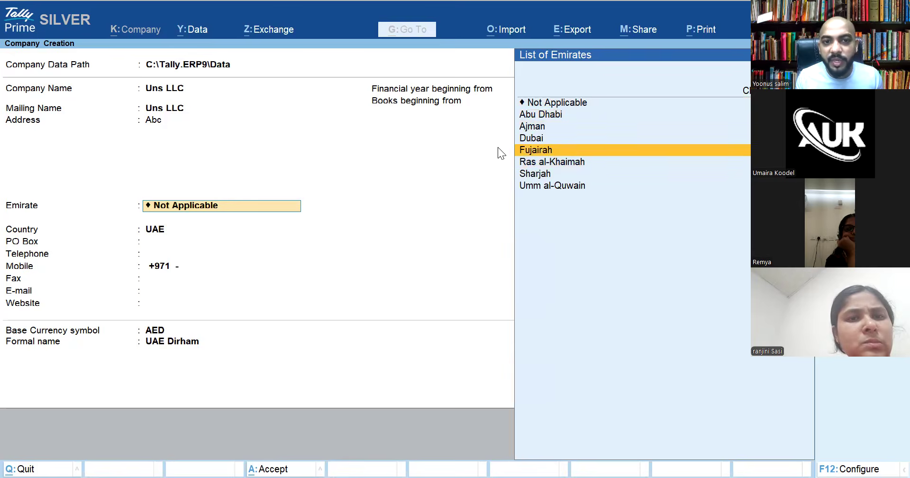
{"action": "key", "text": "Return"}
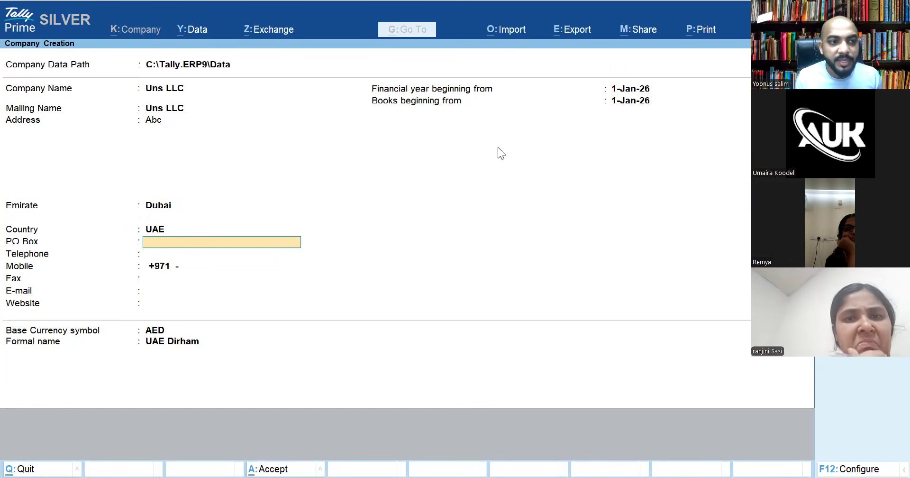
{"action": "key", "text": "Return"}
{"action": "key", "text": "Return"}
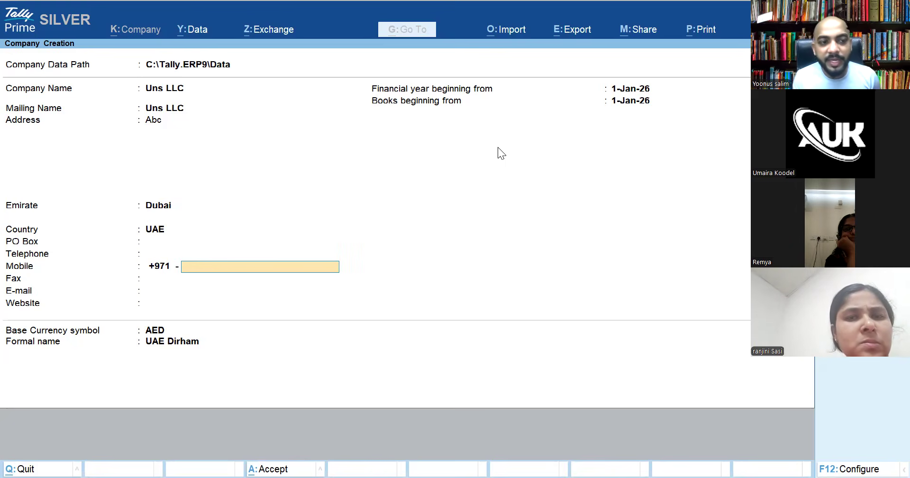
Skip the contact fields and start the financial year and books on 1-Apr-25
{"action": "key", "text": "Return"}
{"action": "key", "text": "Return"}
{"action": "key", "text": "Return"}
{"action": "key", "text": "Return"}
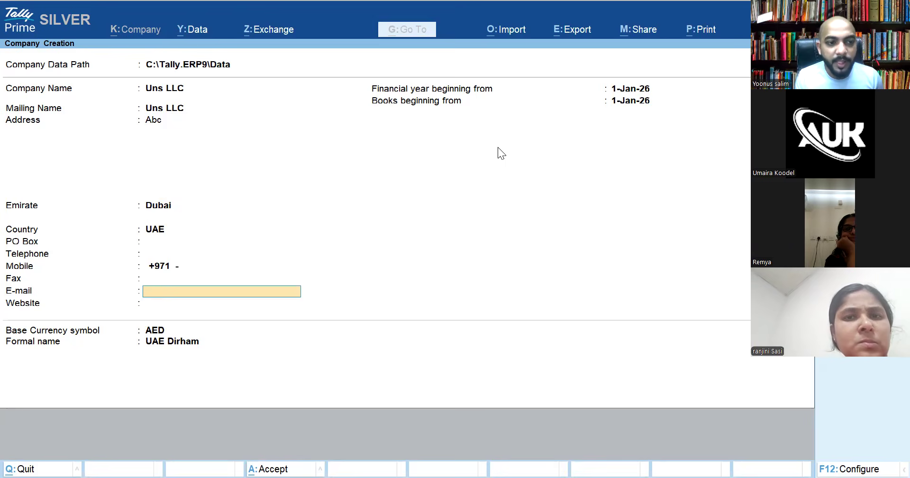
{"action": "key", "text": "Return"}
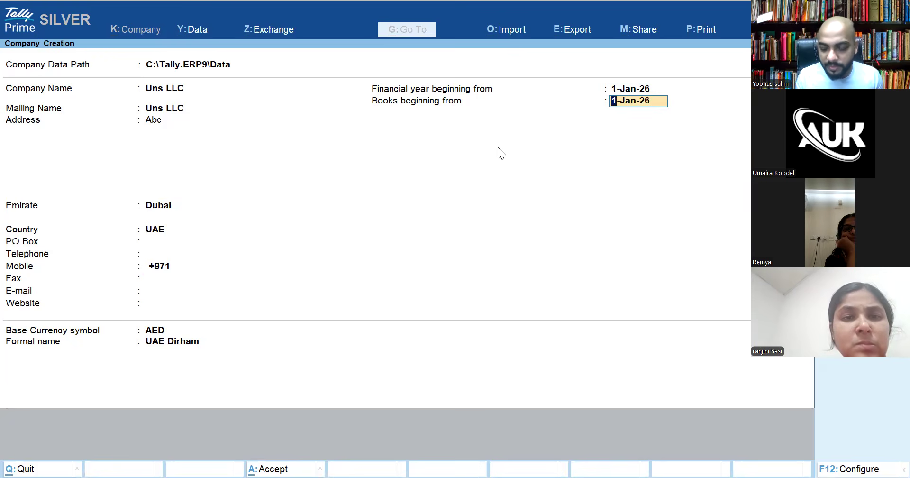
{"action": "key", "text": "Up"}
{"action": "type", "text": "1-"}
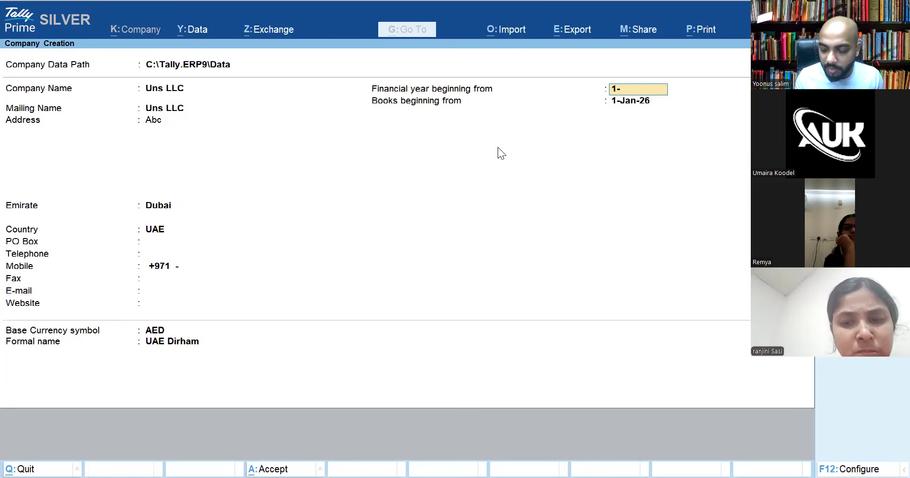
{"action": "type", "text": "4-25"}
{"action": "key", "text": "Return"}
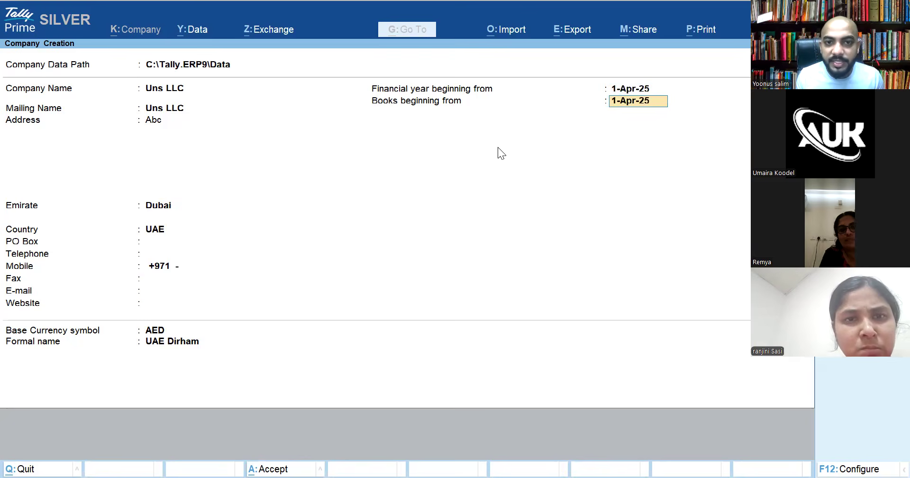
{"action": "key", "text": "Return"}
{"action": "key", "text": "Return"}
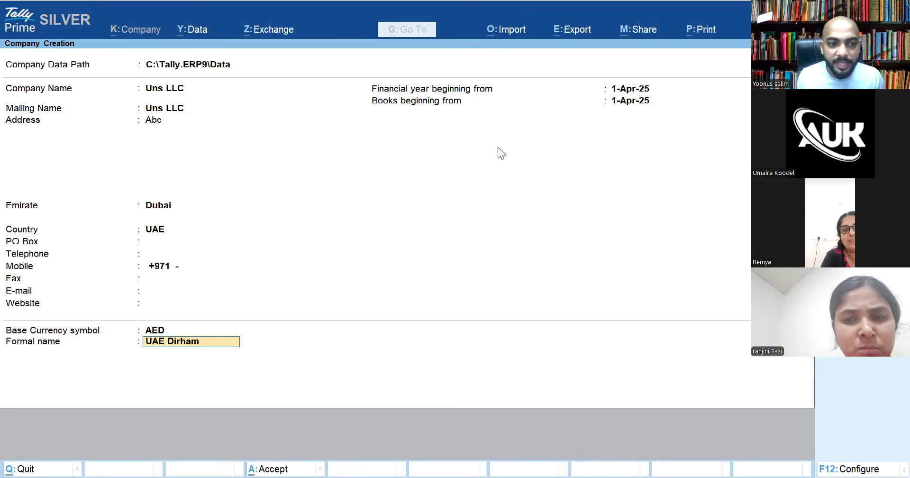
{"action": "key", "text": "Return"}
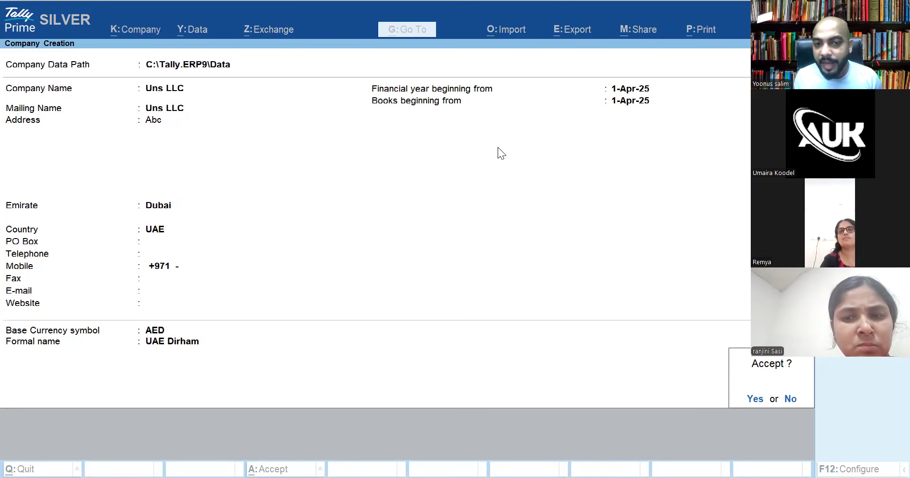
Save Uns LLC, set Maintain Inventory to No, and open the VAT statutory and taxation details
{"action": "key", "text": "Return"}
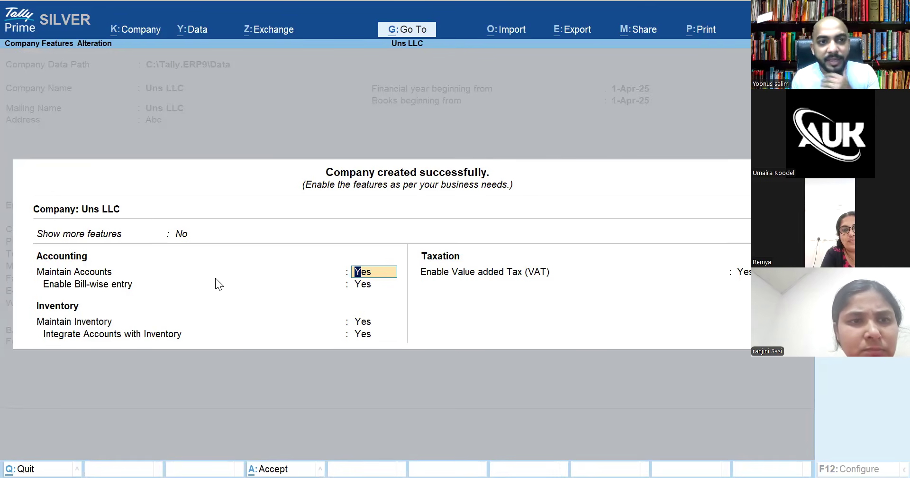
{"action": "left_click", "coordinate": [371, 323]}
{"action": "type", "text": "N"}
{"action": "key", "text": "Return"}
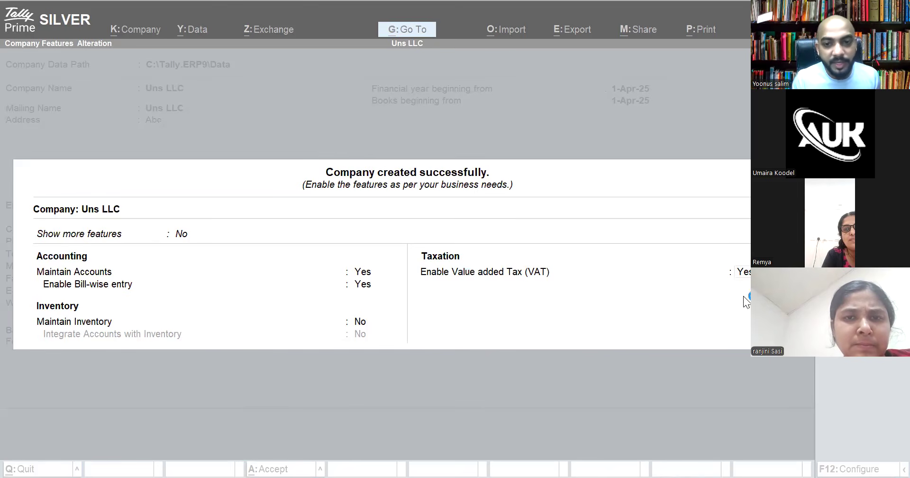
{"action": "left_click", "coordinate": [743, 273]}
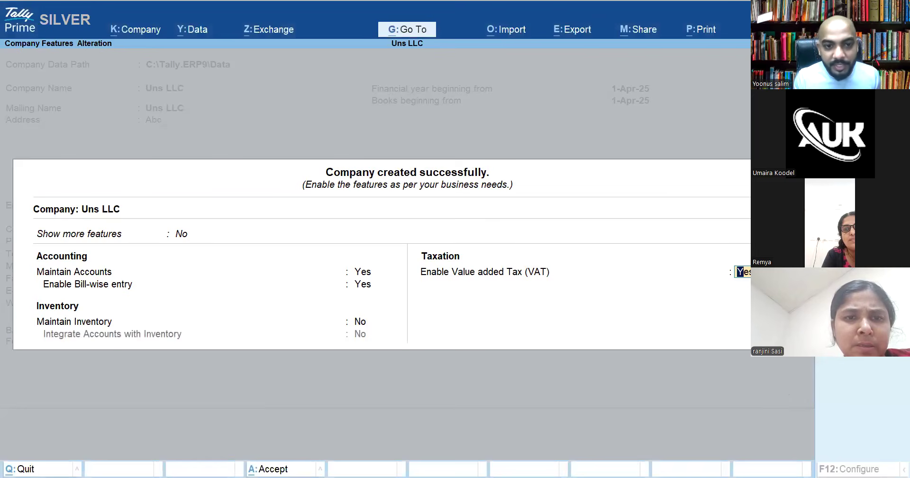
{"action": "key", "text": "Return"}
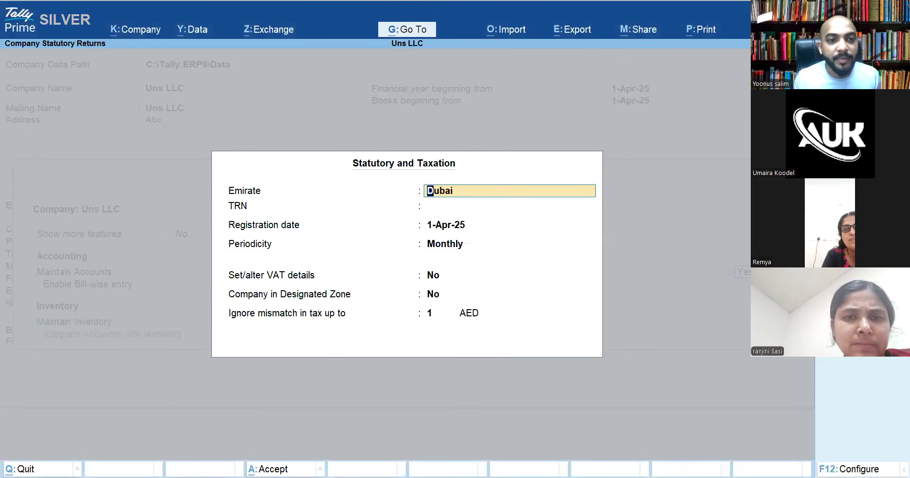
{"action": "key", "text": "Return"}
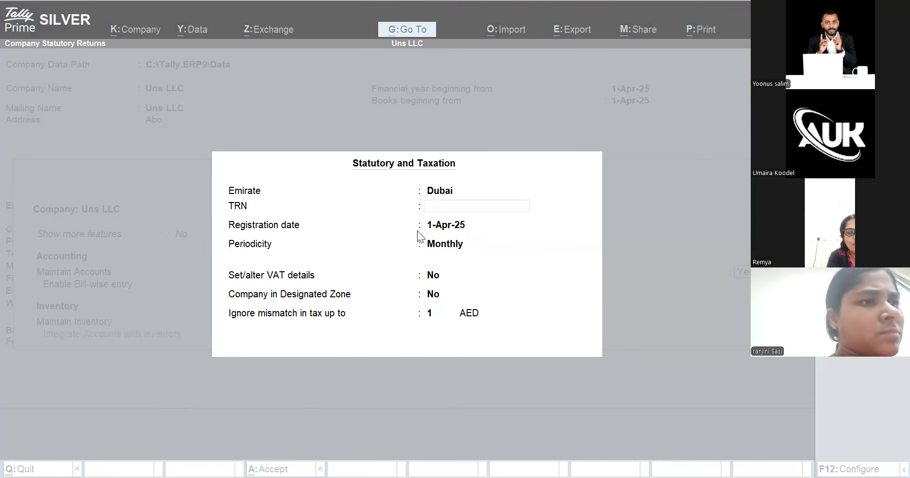
Enter a 14-digit TRN and dismiss the short-TRN warning
{"action": "left_click", "coordinate": [447, 208]}
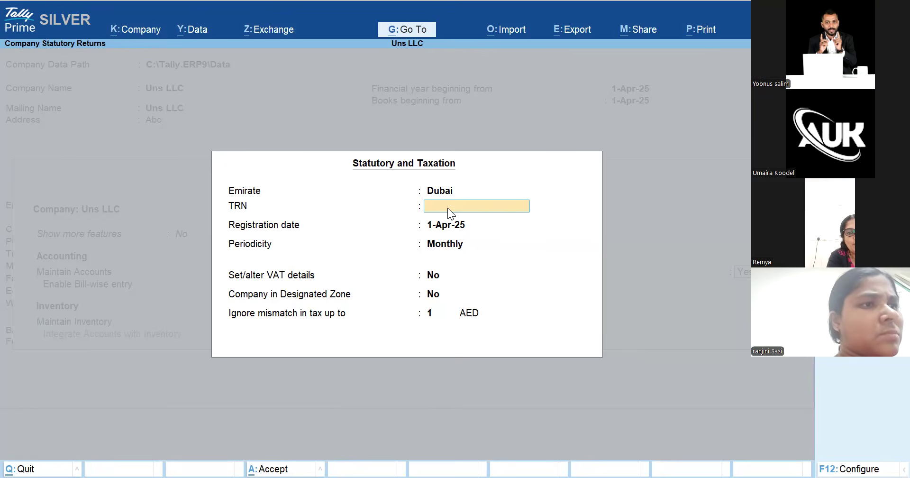
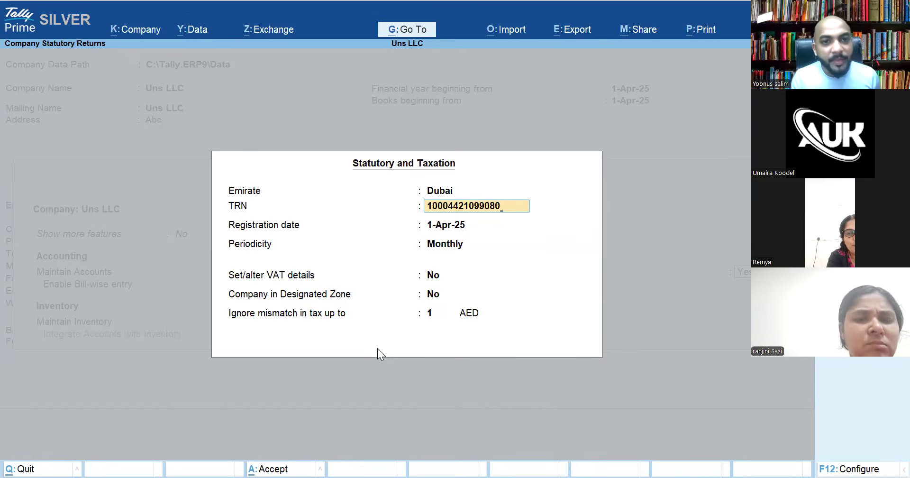
{"action": "key", "text": "alt+Tab"}
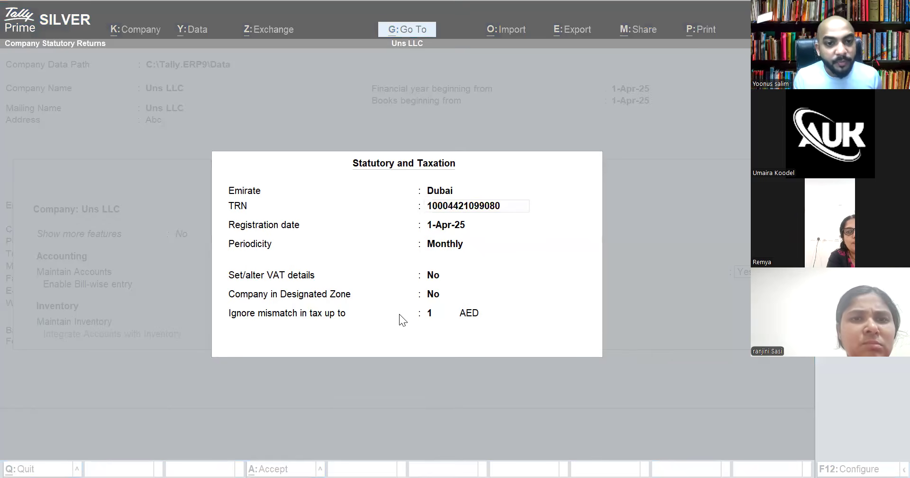
{"action": "left_click", "coordinate": [534, 209]}
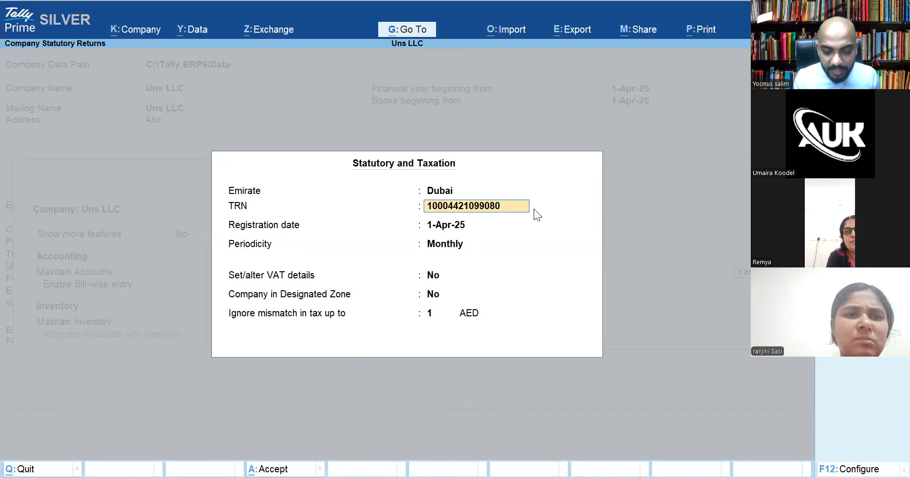
{"action": "key", "text": "Return"}
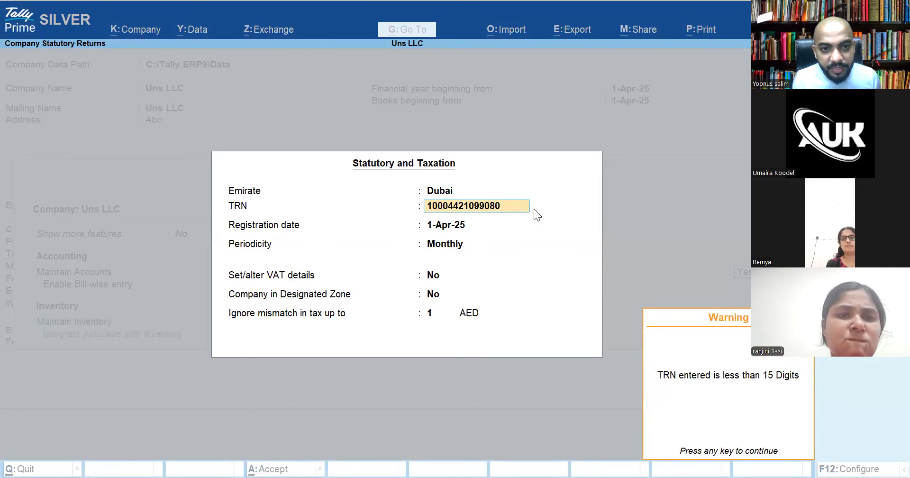
{"action": "key", "text": "Return"}
Replace the TRN with another 14-digit number and accept it past the digit-count warning
{"action": "left_click", "coordinate": [499, 207]}
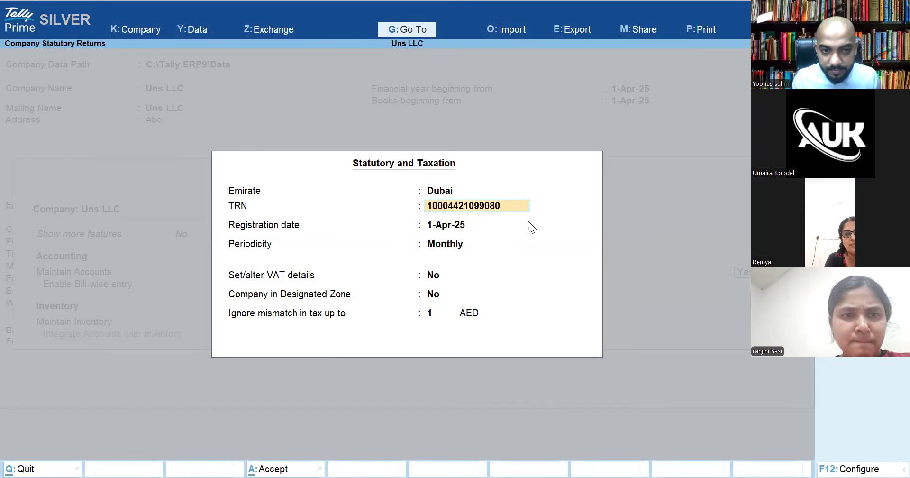
{"action": "type", "text": "11000000000"}
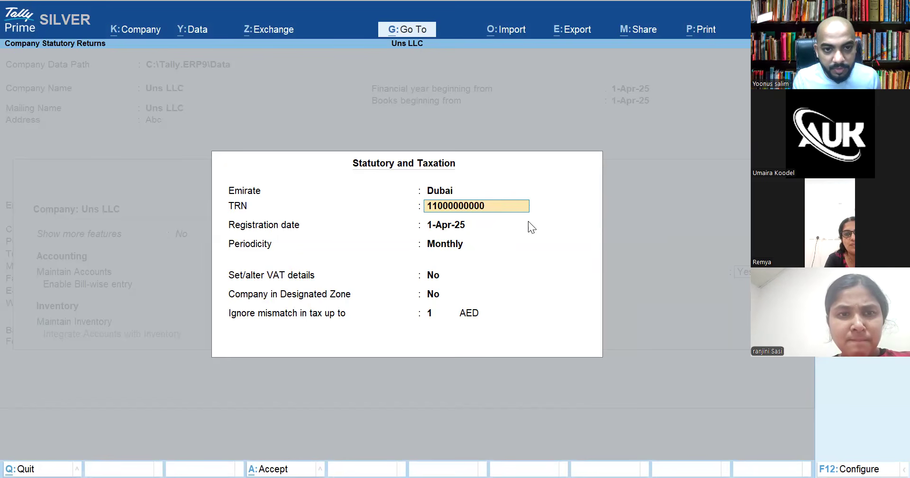
{"action": "type", "text": "000"}
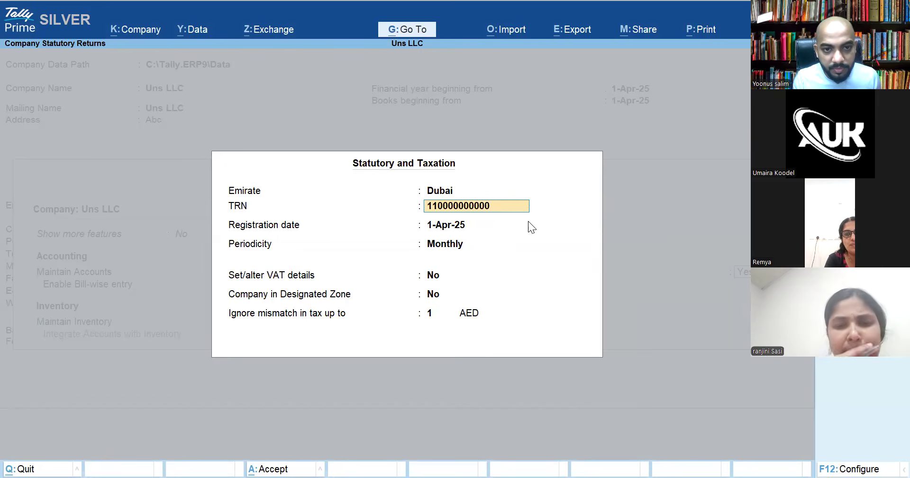
{"action": "key", "text": "Return"}
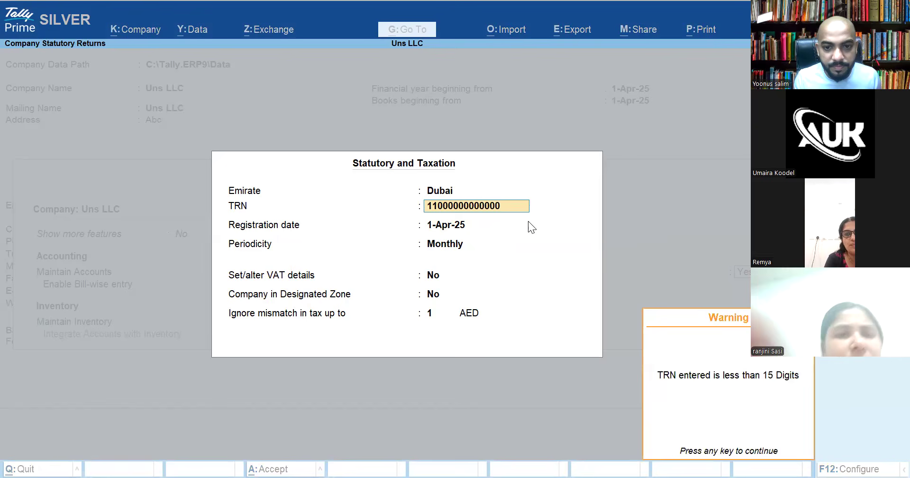
{"action": "key", "text": "Return"}
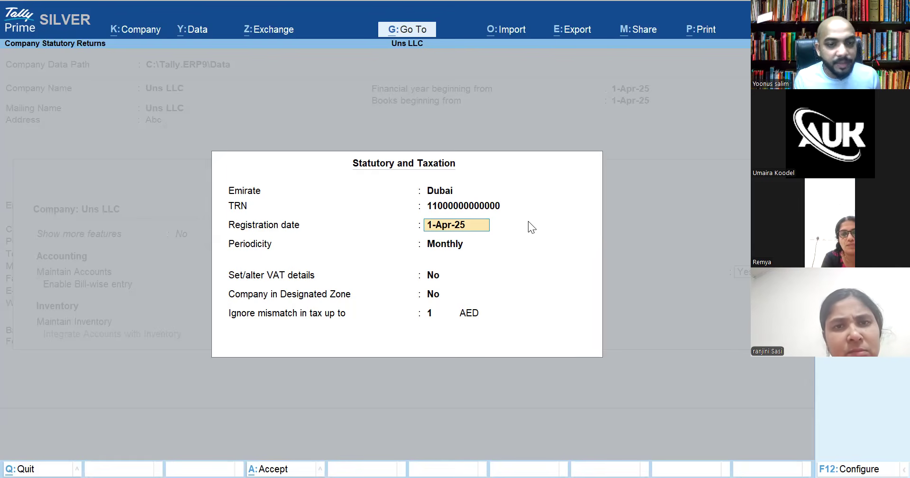
Keep VAT periodicity Monthly, leave VAT details and Designated Zone at No, and accept the details
{"action": "key", "text": "Return"}
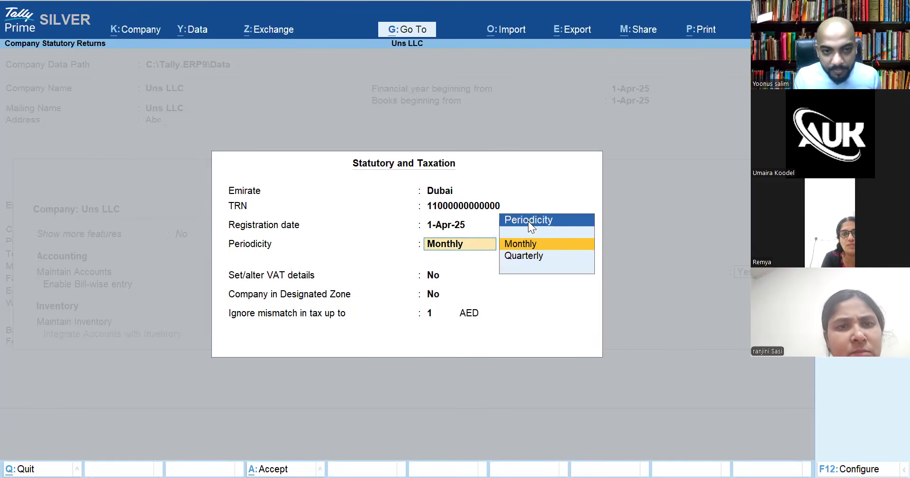
{"action": "key", "text": "Return"}
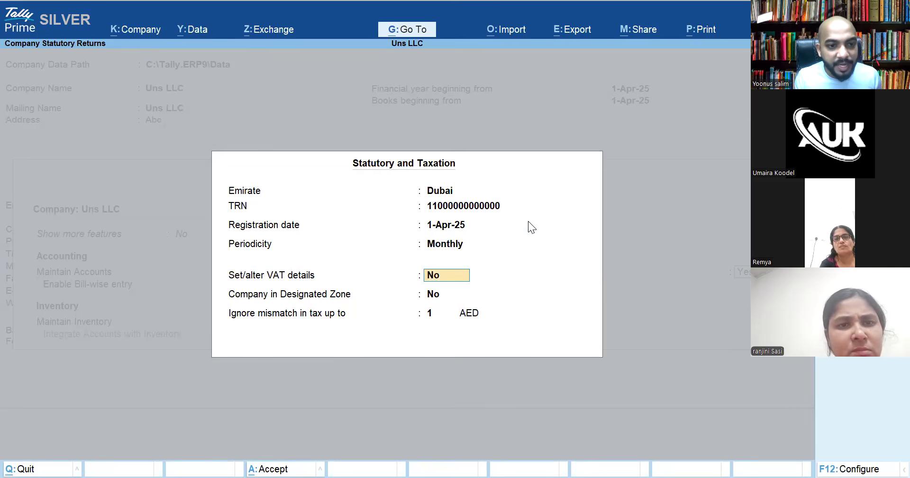
{"action": "key", "text": "Return"}
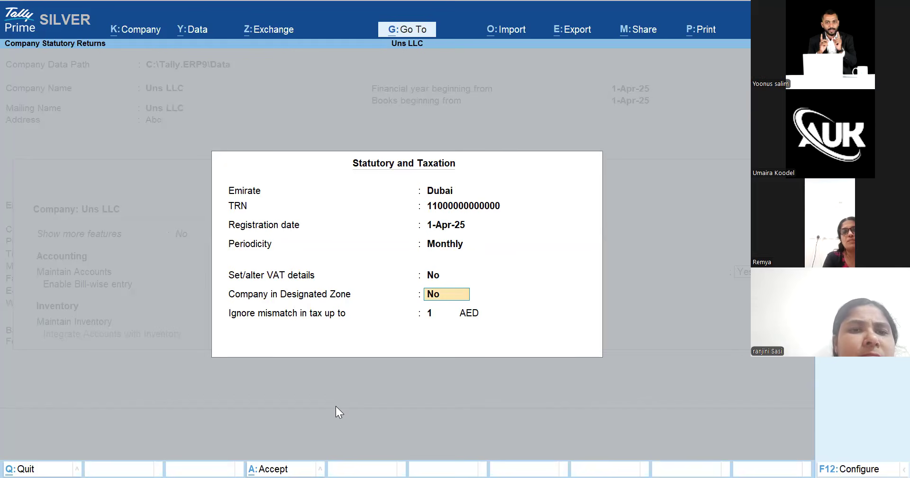
{"action": "key", "text": "alt+Tab"}
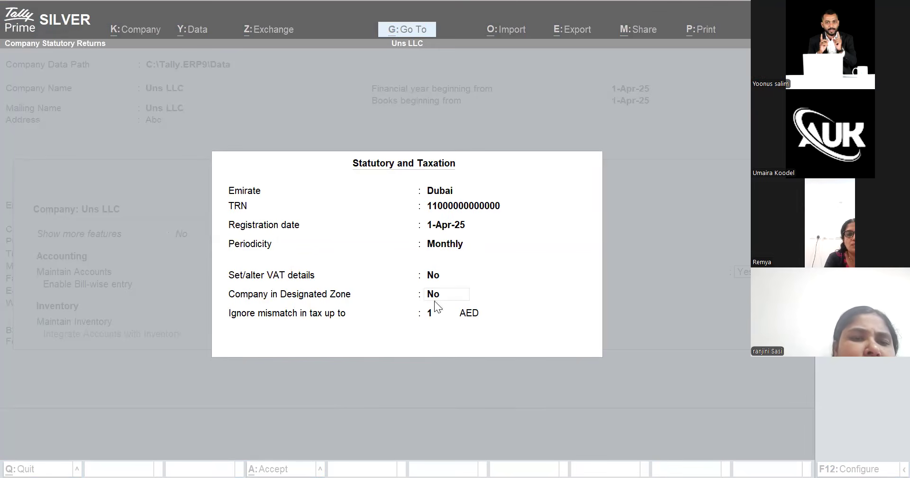
{"action": "left_click", "coordinate": [484, 311]}
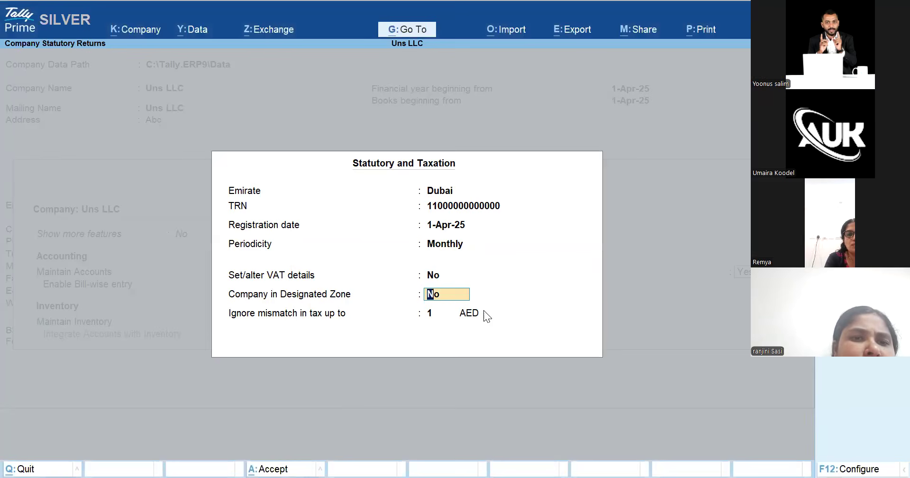
{"action": "key", "text": "Return"}
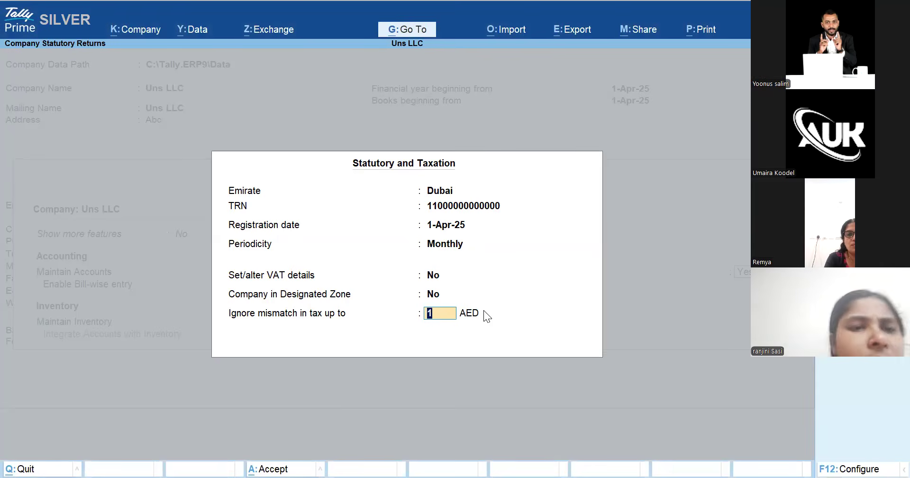
{"action": "key", "text": "Return"}
{"action": "key", "text": "Return"}
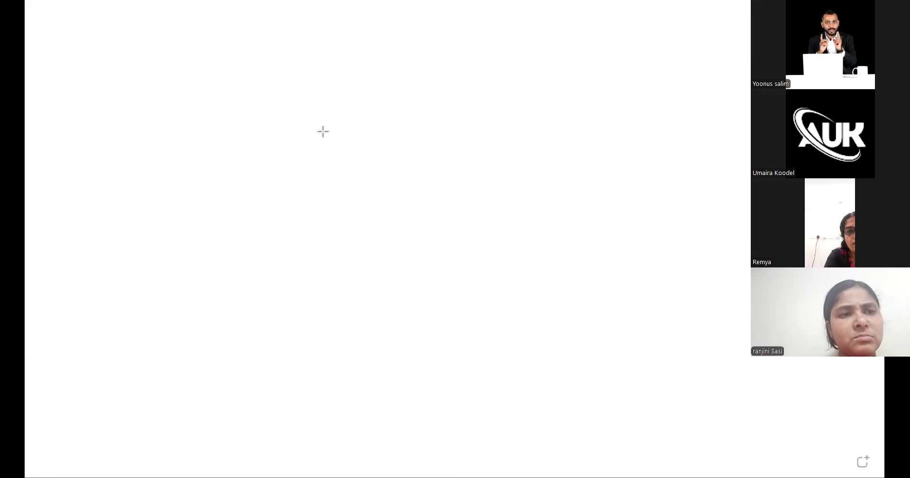
Draw a large rectangle on the whiteboard and label it 'UAE' above
{"action": "left_click_drag", "start_coordinate": [265, 102], "coordinate": [764, 364]}
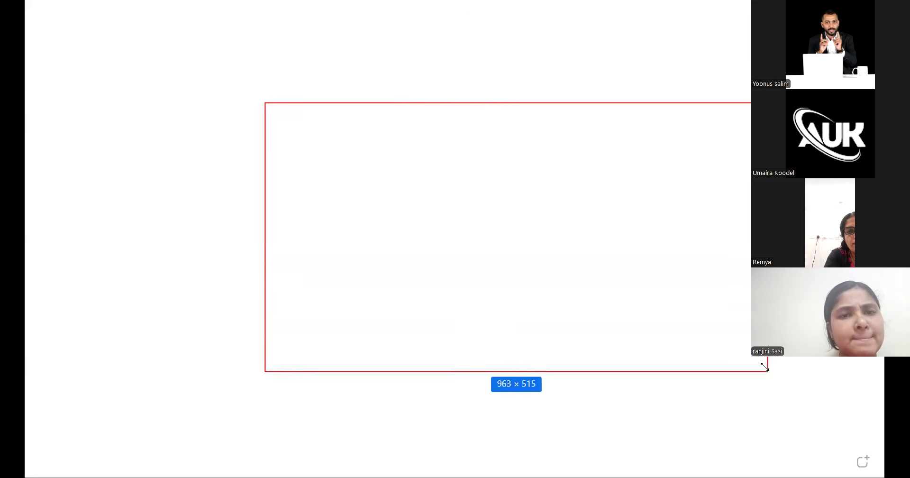
{"action": "left_click_drag", "start_coordinate": [519, 101], "coordinate": [474, 99]}
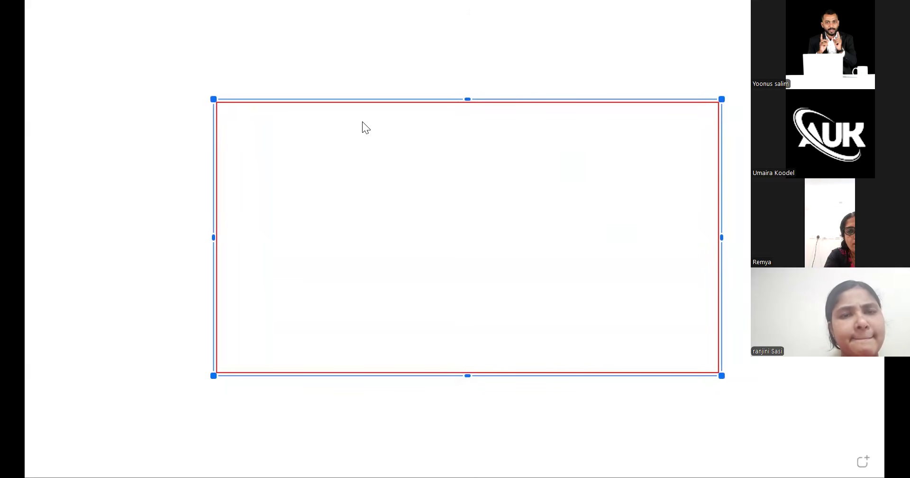
{"action": "left_click", "coordinate": [363, 87]}
{"action": "type", "text": "UAE"}
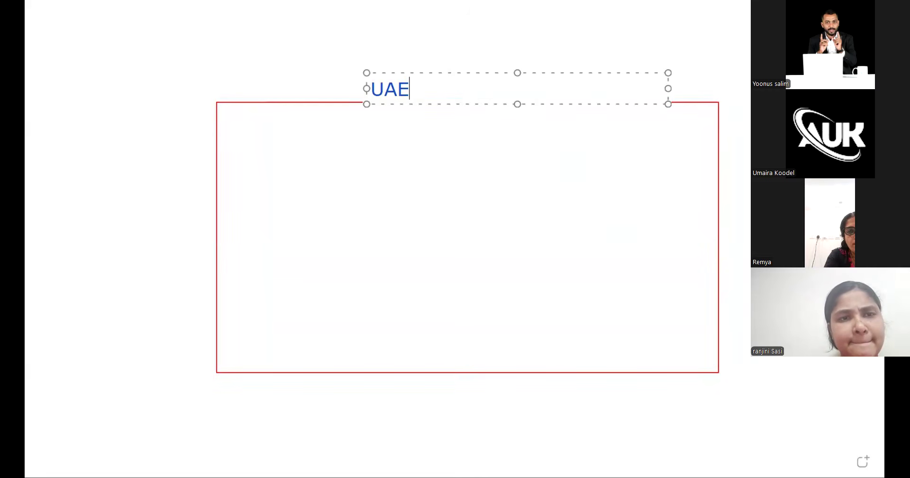
{"action": "left_click", "coordinate": [118, 87]}
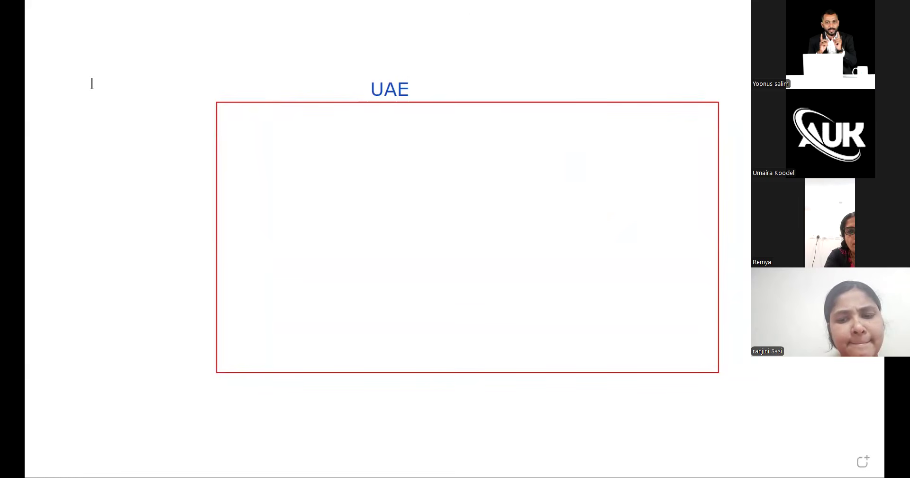
Draw seven smaller boxes inside the UAE rectangle, then begin a label 'A' to its right
{"action": "left_click_drag", "start_coordinate": [544, 123], "coordinate": [690, 192]}
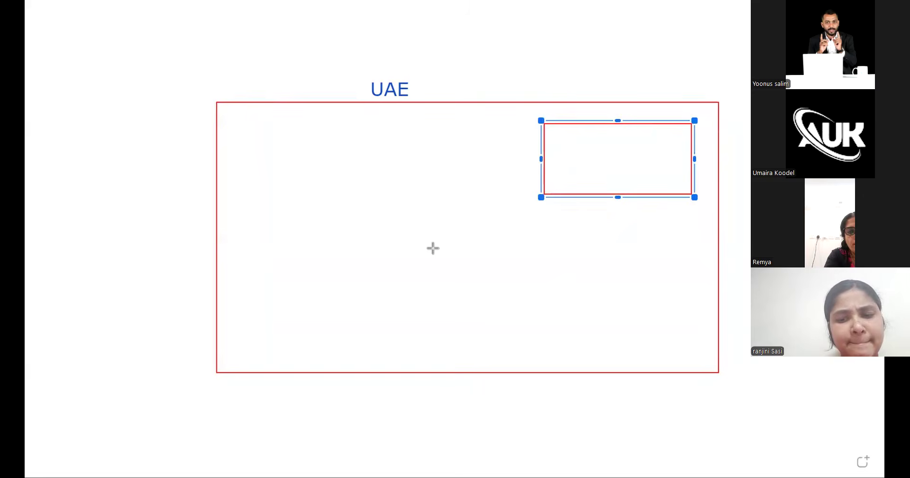
{"action": "left_click_drag", "start_coordinate": [401, 309], "coordinate": [497, 355]}
{"action": "left_click_drag", "start_coordinate": [230, 269], "coordinate": [285, 332]}
{"action": "left_click_drag", "start_coordinate": [247, 118], "coordinate": [369, 161]}
{"action": "left_click_drag", "start_coordinate": [641, 301], "coordinate": [698, 322]}
{"action": "left_click_drag", "start_coordinate": [500, 230], "coordinate": [522, 241]}
{"action": "left_click_drag", "start_coordinate": [331, 200], "coordinate": [355, 213]}
{"action": "left_click", "coordinate": [712, 205]}
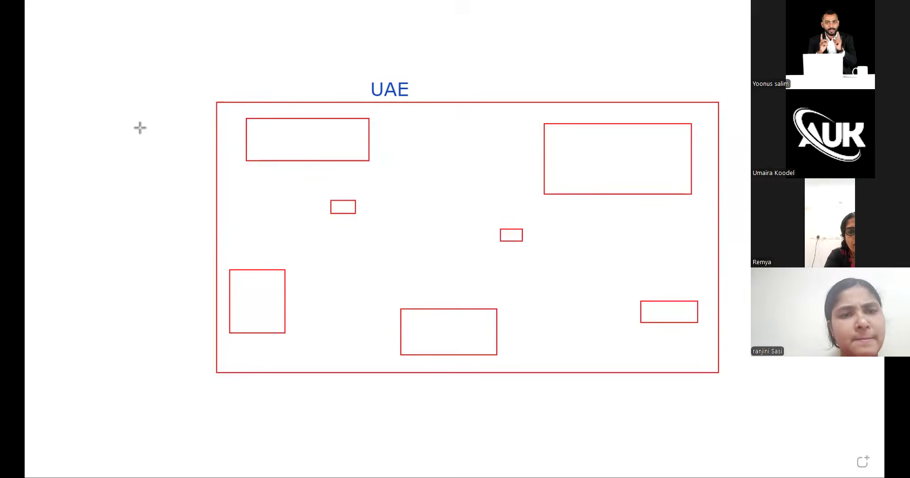
{"action": "left_click", "coordinate": [737, 166]}
{"action": "type", "text": "A"}
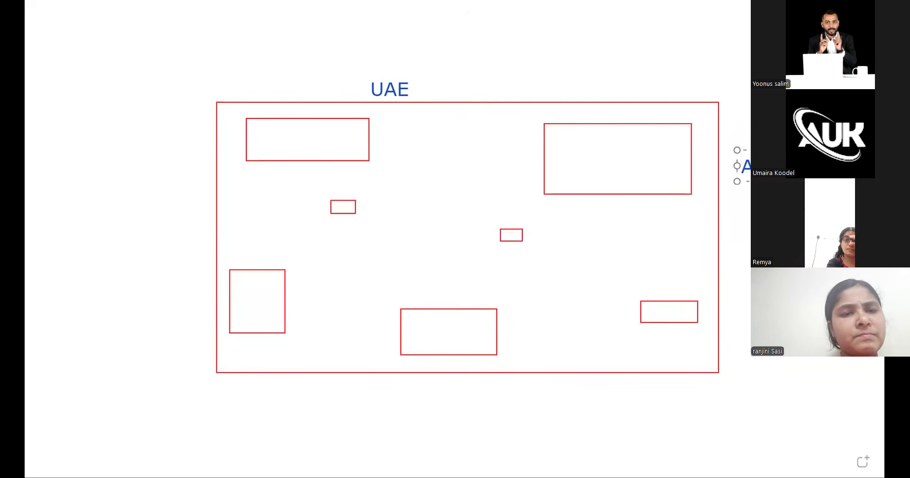
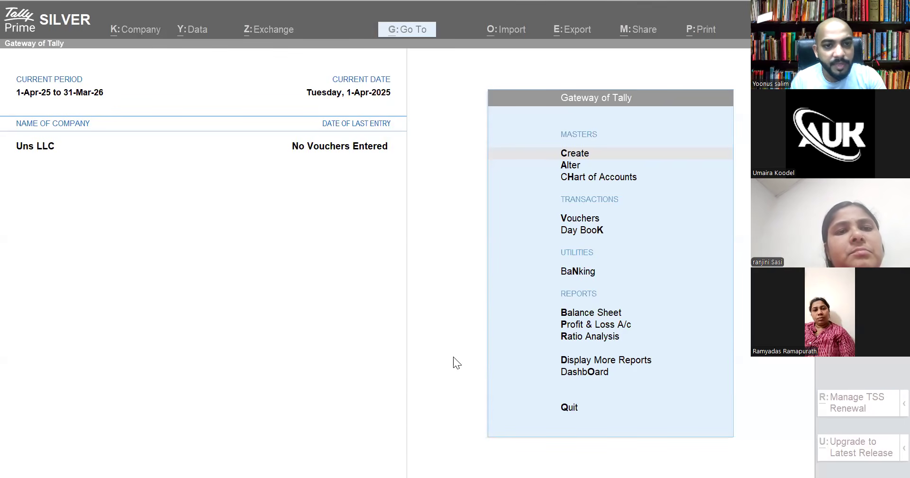
Bring the TallyPrime window showing Uns LLC's Gateway of Tally into focus
{"action": "left_click", "coordinate": [456, 188]}
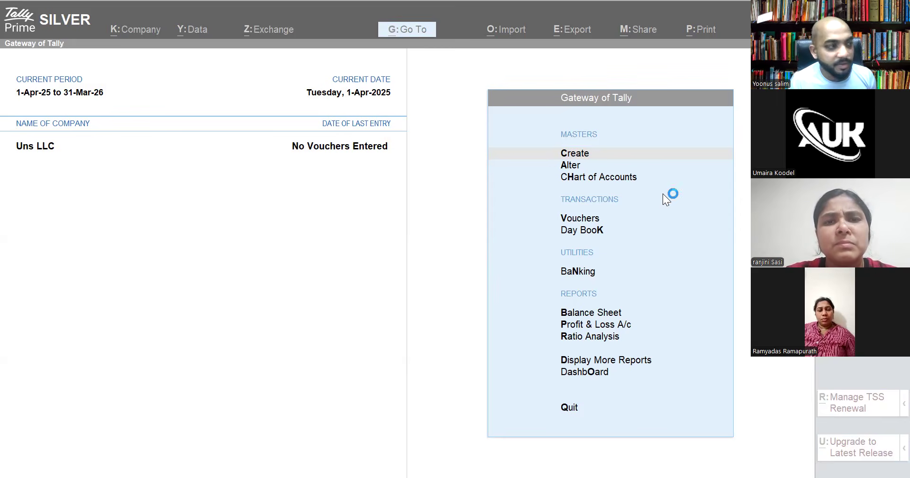
{"action": "left_click", "coordinate": [648, 189]}
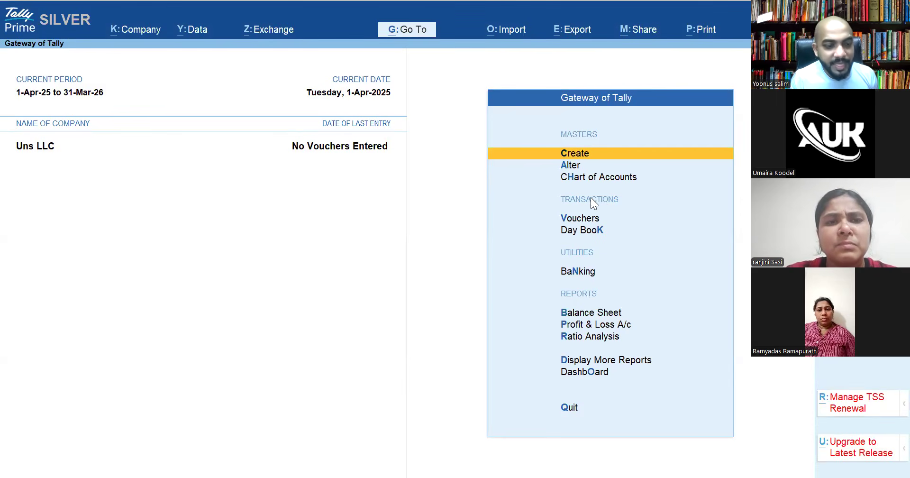
Open a blank Ledger Creation form through Create > Ledger from Gateway of Tally
{"action": "key", "text": "Escape"}
{"action": "key", "text": "Escape"}
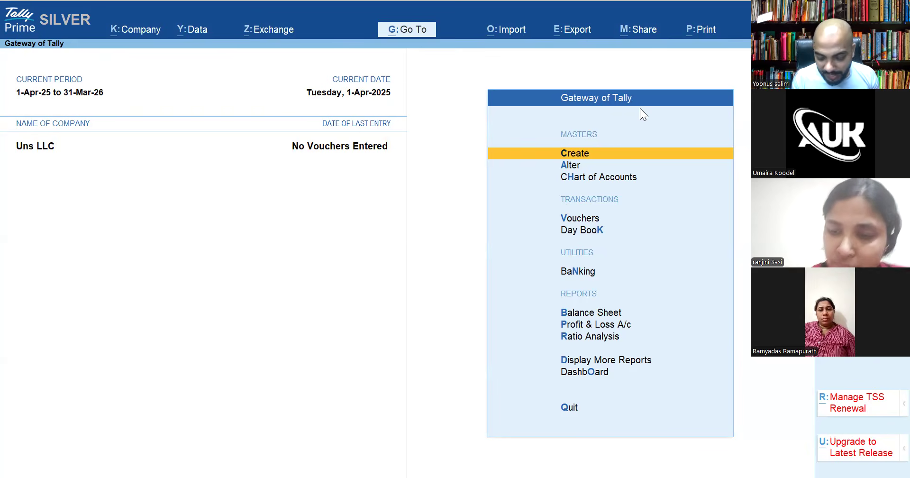
{"action": "key", "text": "Up"}
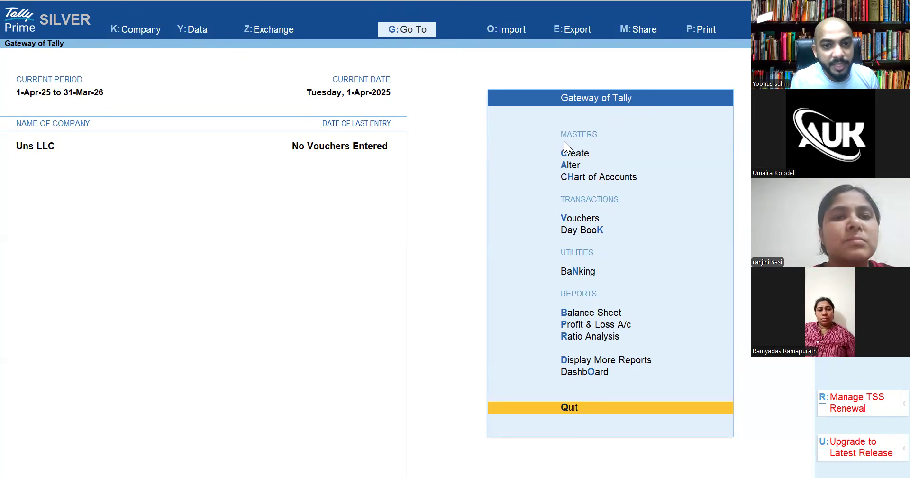
{"action": "left_click", "coordinate": [582, 156]}
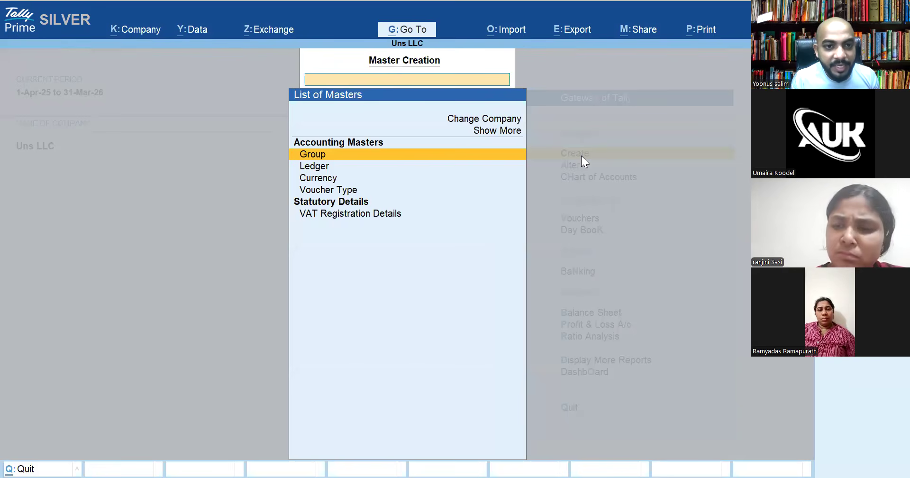
{"action": "key", "text": "Down"}
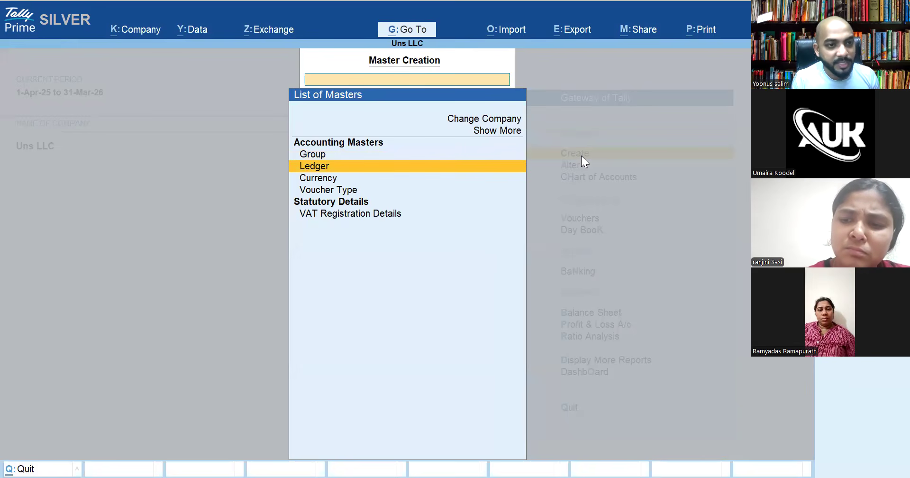
{"action": "left_click", "coordinate": [582, 155]}
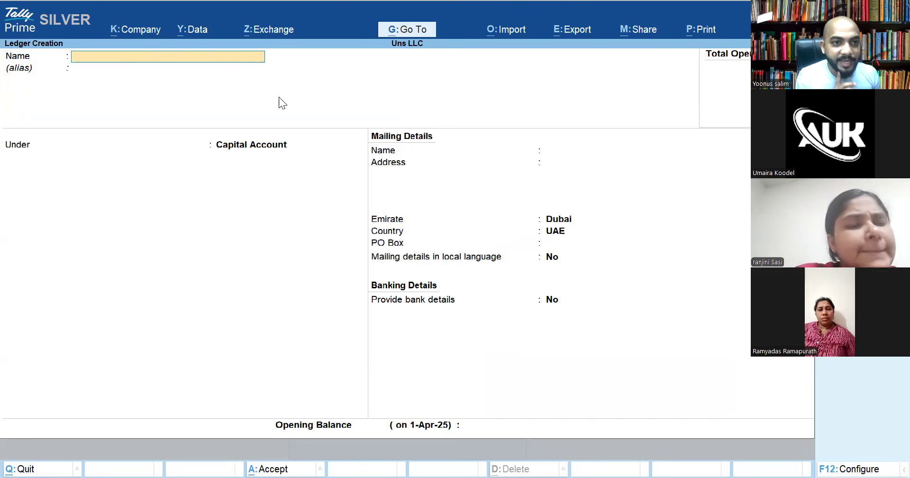
Name the new ledger 'SIB (Sharjha Islamic Bank)' and advance to its Under field
{"action": "type", "text": "SIB"}
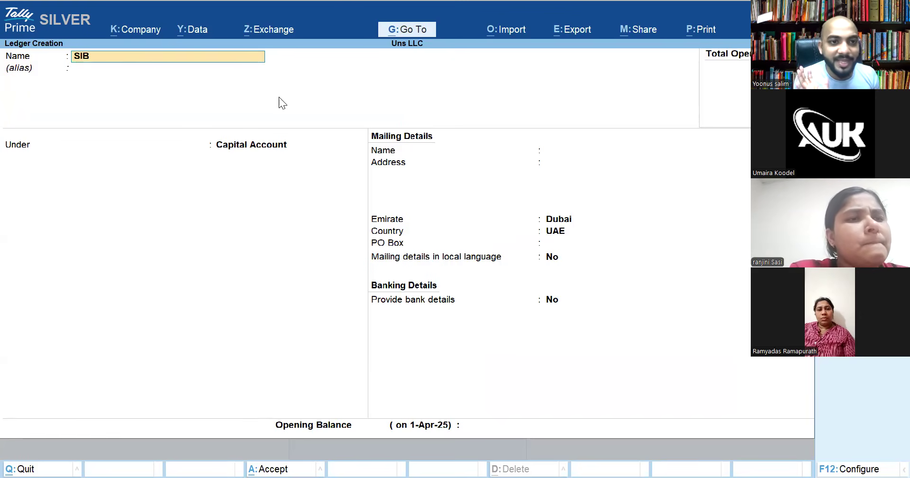
{"action": "type", "text": " (Sharjha Islamic Bank)"}
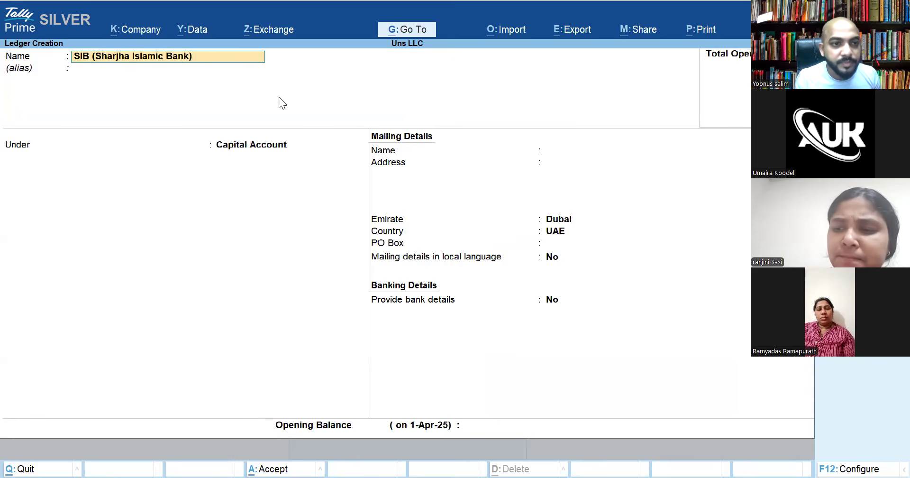
{"action": "key", "text": "Return"}
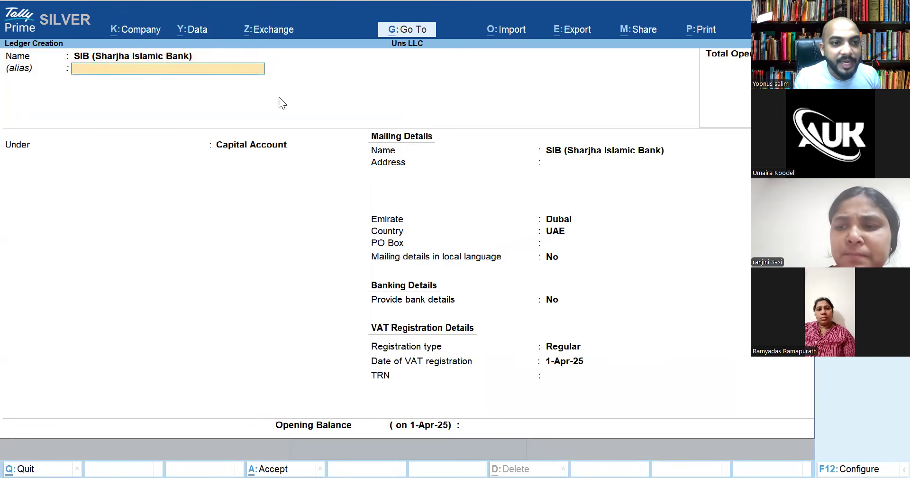
{"action": "key", "text": "Return"}
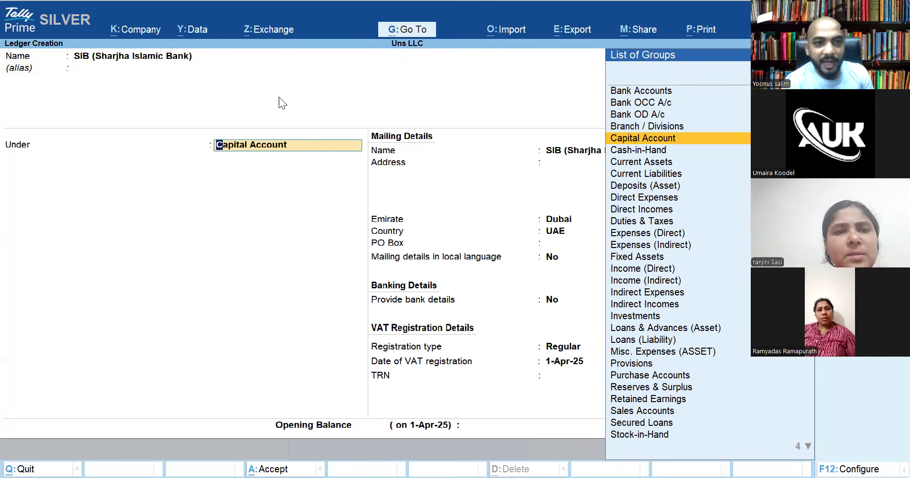
Put the SIB ledger under the Bank Accounts group (Current Assets)
{"action": "type", "text": "Cure"}
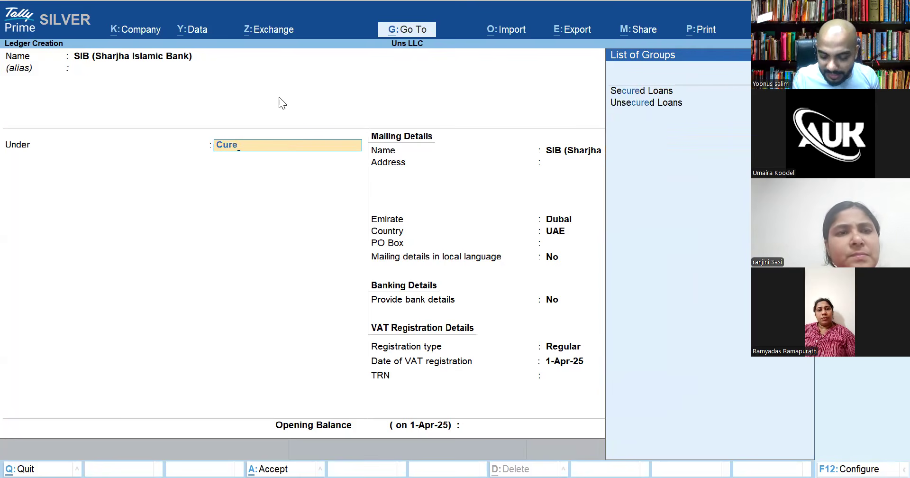
{"action": "key", "text": "BackSpace"}
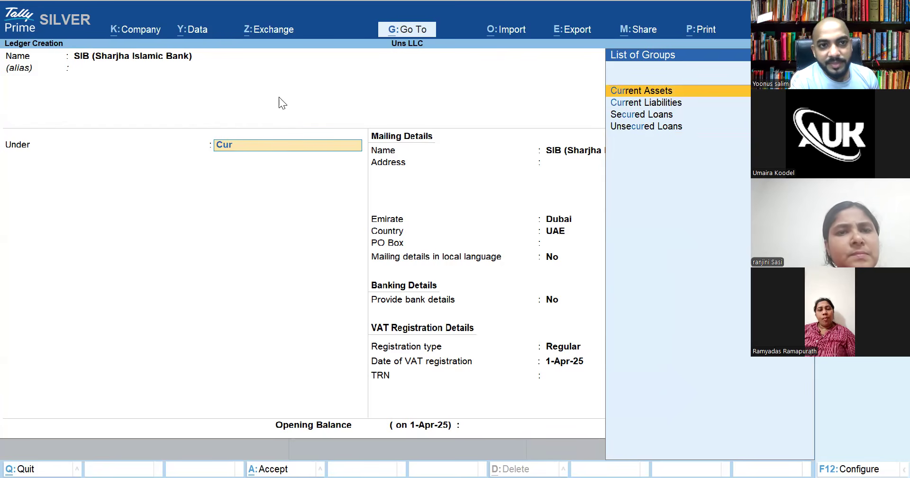
{"action": "key", "text": "BackSpace"}
{"action": "key", "text": "BackSpace"}
{"action": "key", "text": "BackSpace"}
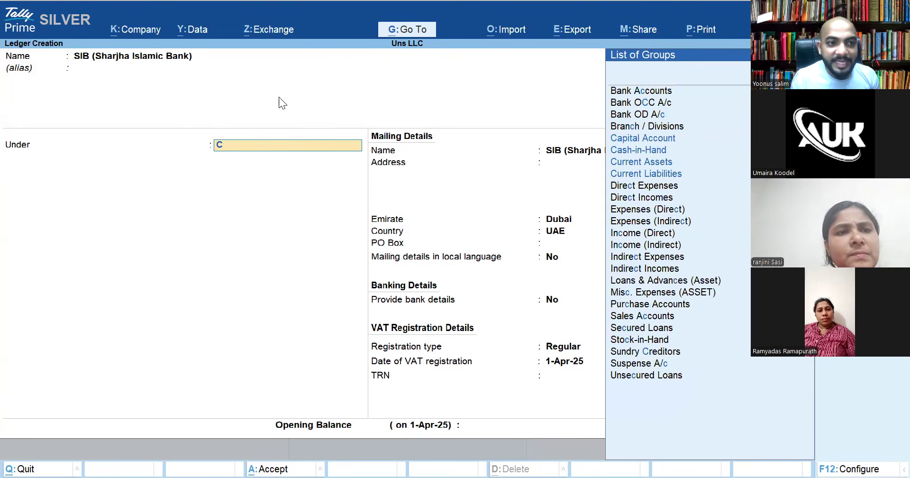
{"action": "type", "text": "Ba"}
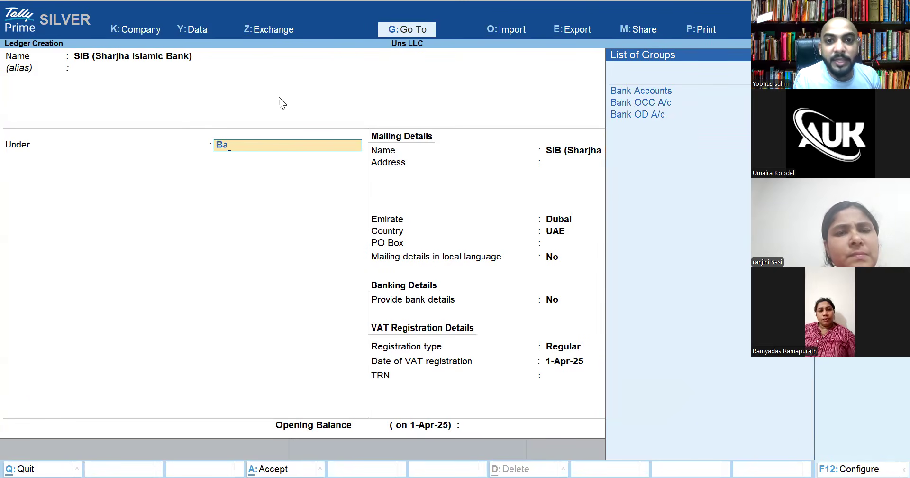
{"action": "key", "text": "Return"}
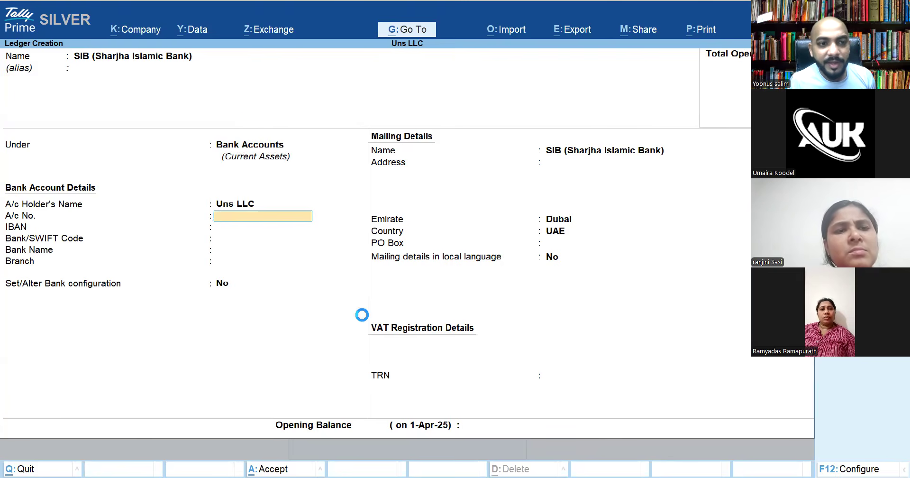
Save the SIB ledger with no bank details and no opening balance
{"action": "mouse_move", "coordinate": [215, 165]}
{"action": "left_mouse_down"}
{"action": "mouse_move", "coordinate": [299, 151]}
{"action": "mouse_move", "coordinate": [211, 164]}
{"action": "left_mouse_up"}
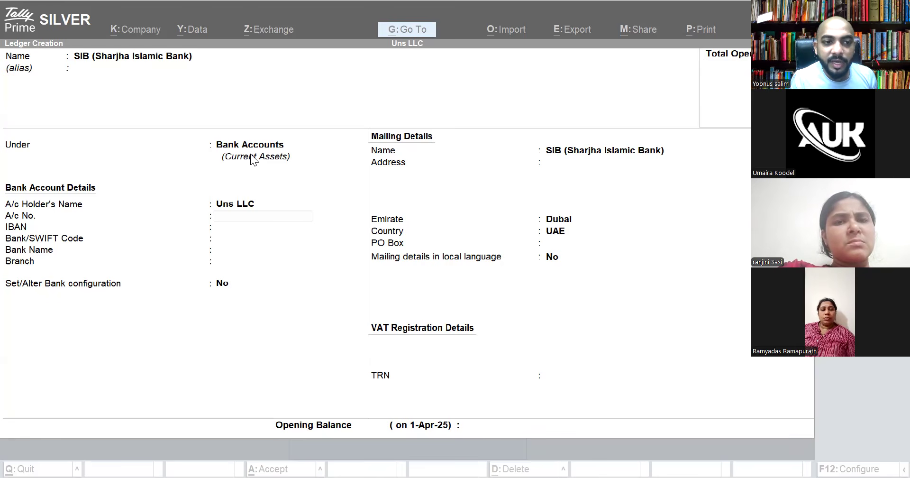
{"action": "left_click", "coordinate": [285, 222]}
{"action": "key", "text": "Return"}
{"action": "key", "text": "Return"}
{"action": "key", "text": "Return"}
{"action": "key", "text": "Return"}
{"action": "key", "text": "Return"}
{"action": "key", "text": "Return"}
{"action": "key", "text": "Return"}
{"action": "key", "text": "Return"}
{"action": "key", "text": "Return"}
{"action": "key", "text": "Return"}
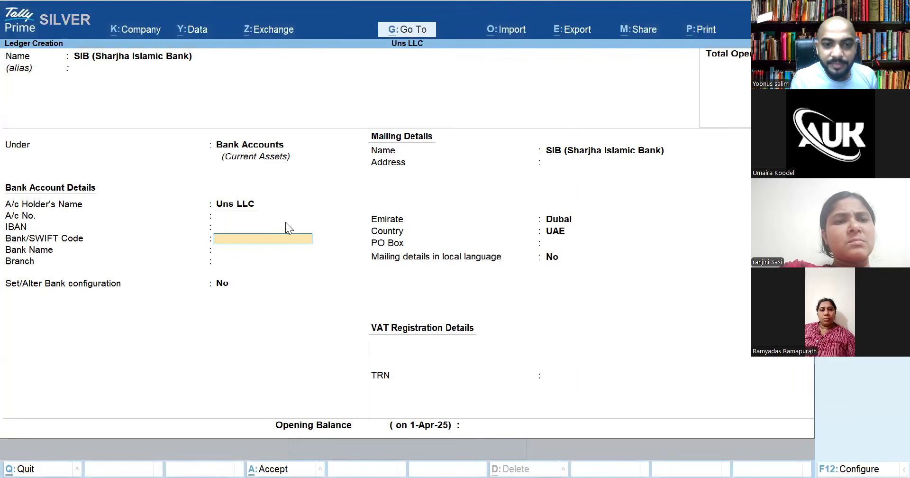
{"action": "key", "text": "Return"}
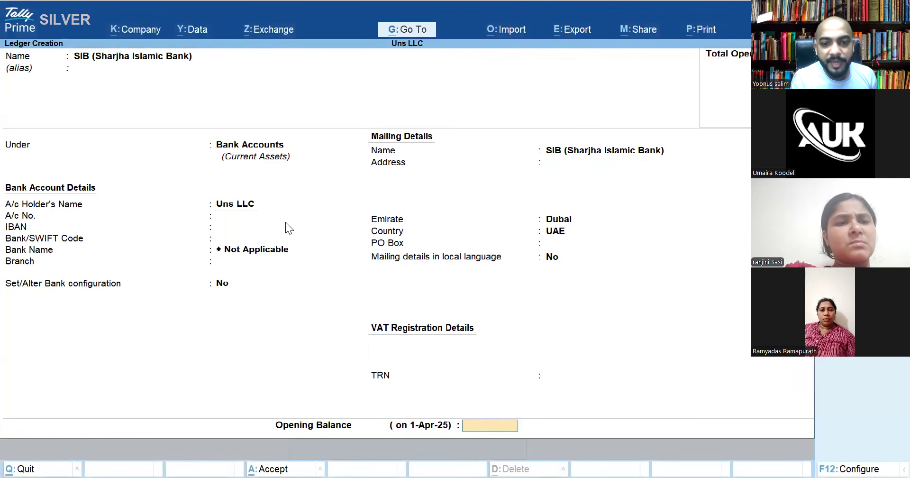
{"action": "key", "text": "Return"}
{"action": "key", "text": "Return"}
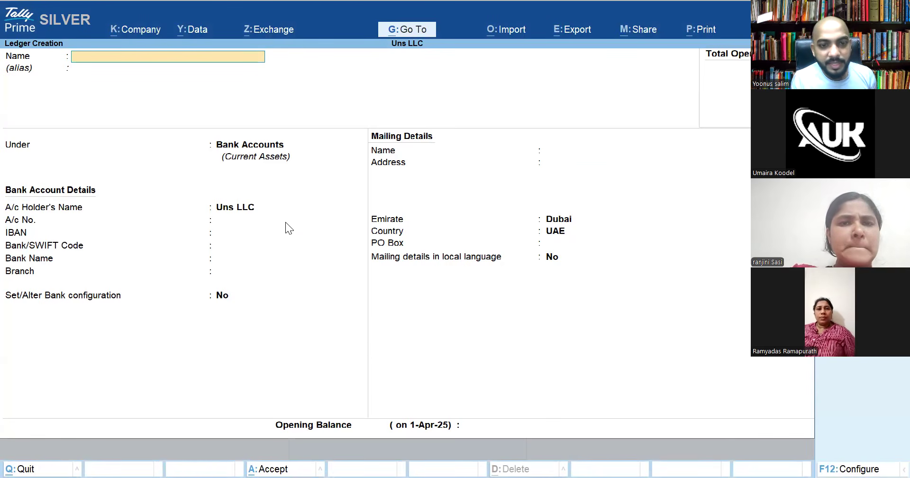
Create and save a 'Salary' ledger under Indirect Expenses
{"action": "type", "text": "Salary"}
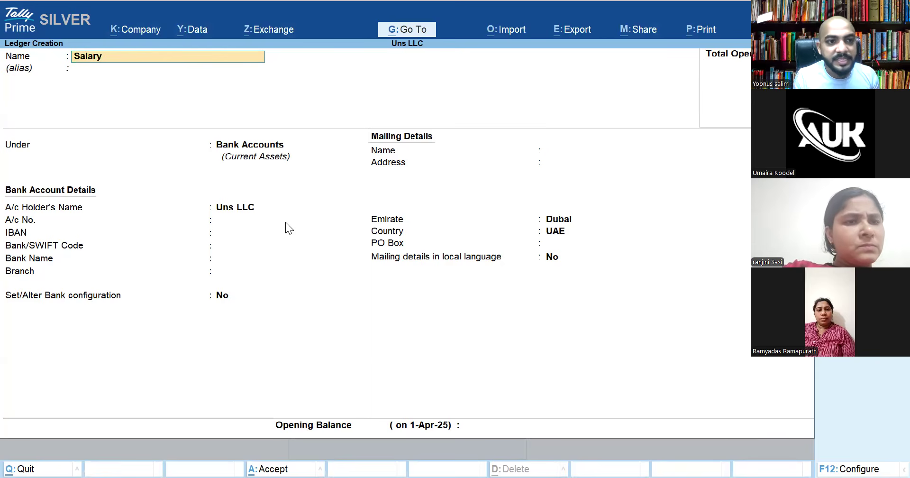
{"action": "key", "text": "Return"}
{"action": "key", "text": "Return"}
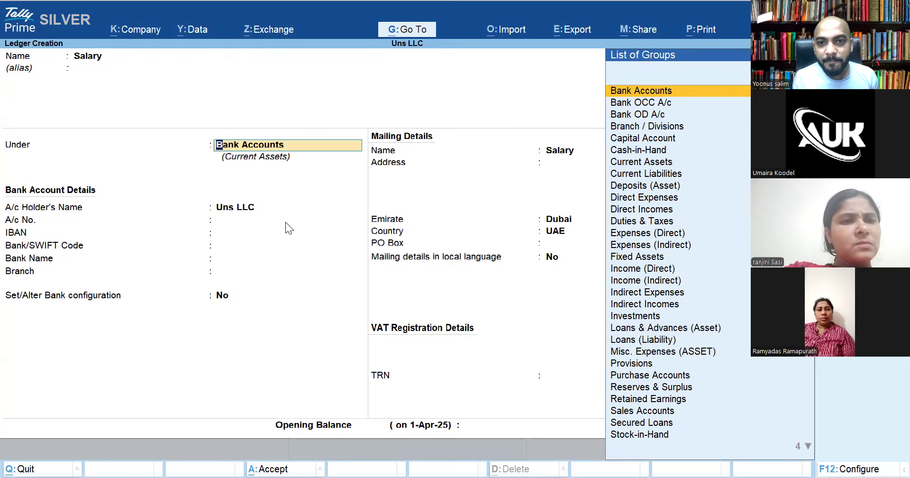
{"action": "type", "text": "I"}
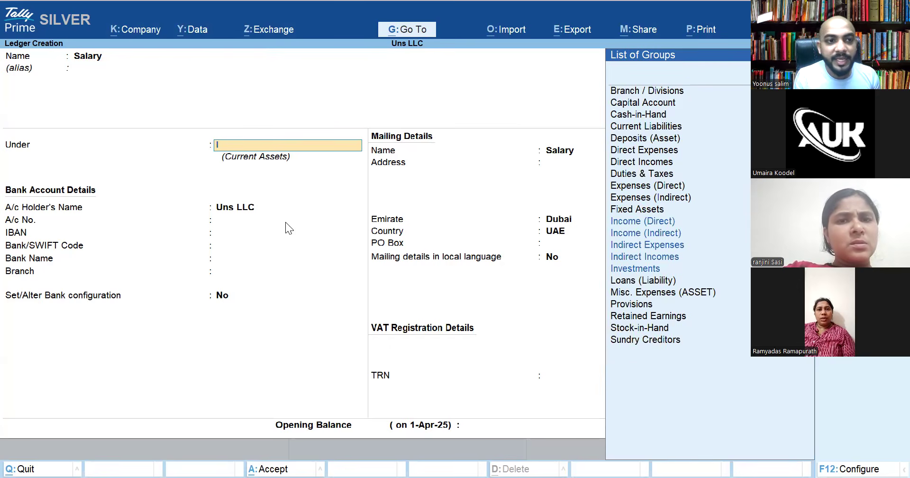
{"action": "type", "text": "ndire"}
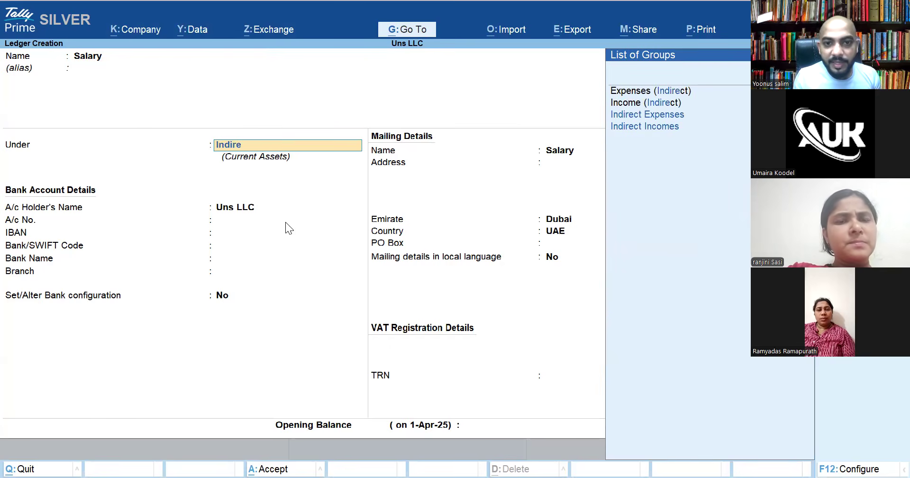
{"action": "key", "text": "Down"}
{"action": "key", "text": "Down"}
{"action": "key", "text": "Up"}
{"action": "key", "text": "Return"}
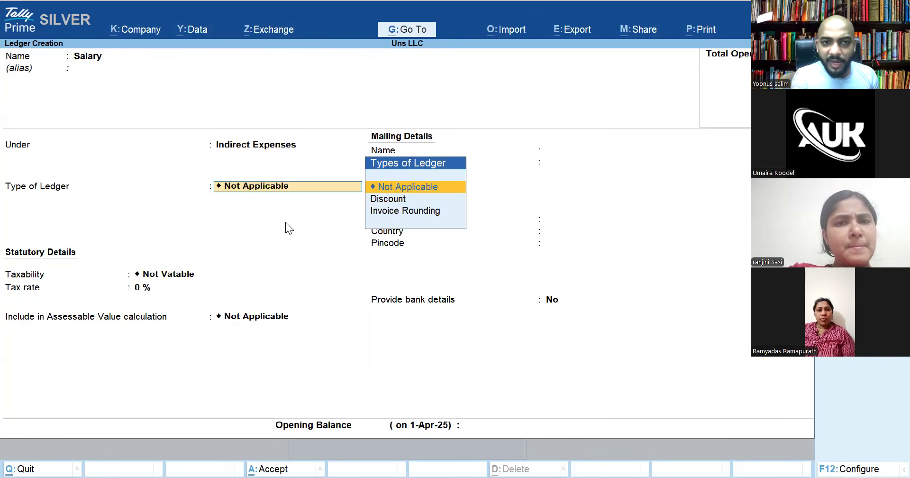
{"action": "key", "text": "ctrl"}
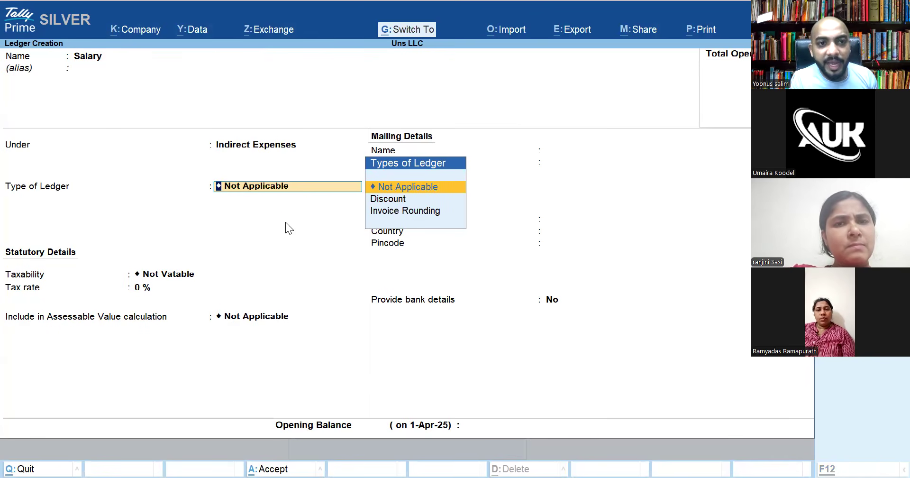
{"action": "key", "text": "ctrl+a"}
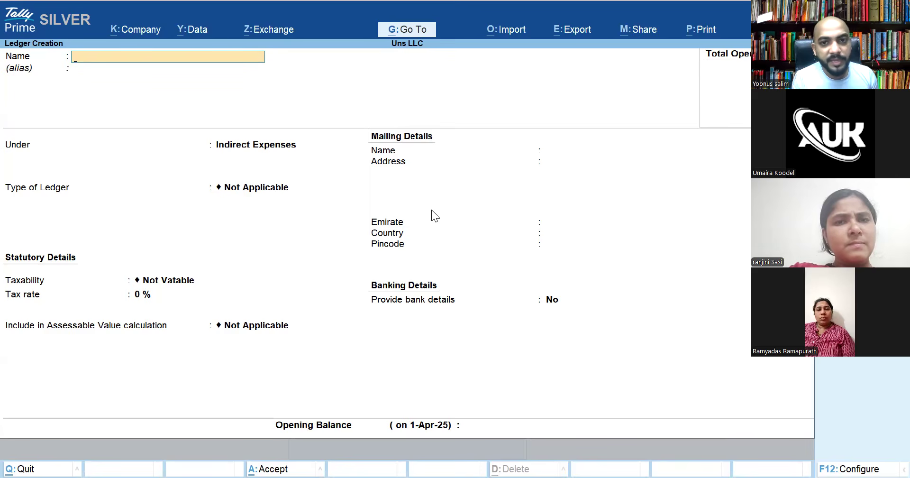
Create and save a 'Commision Received' ledger under Indirect Incomes, then return to Gateway of Tally
{"action": "type", "text": "Commision Received"}
{"action": "key", "text": "Return"}
{"action": "key", "text": "Return"}
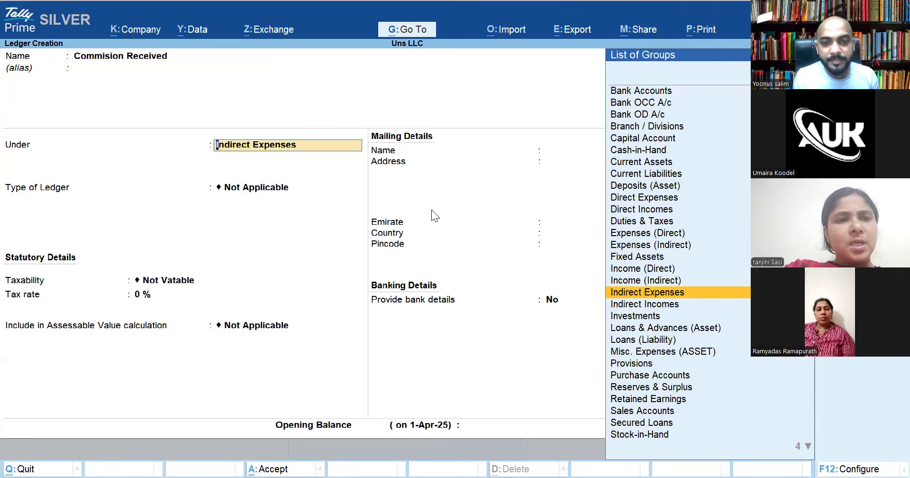
{"action": "type", "text": "Indire"}
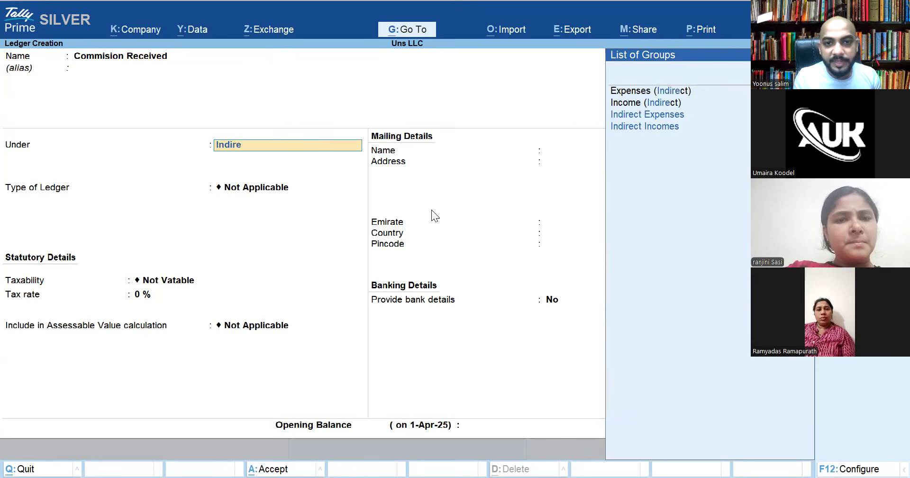
{"action": "key", "text": "Down"}
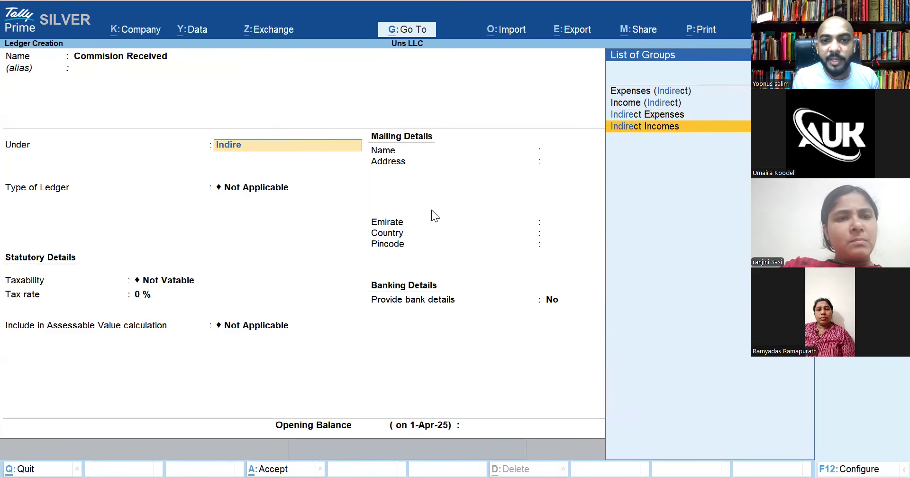
{"action": "key", "text": "Return"}
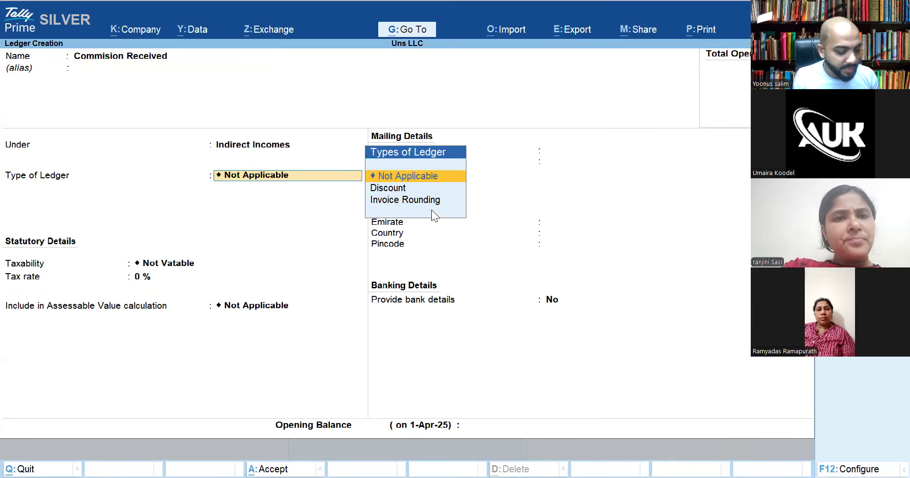
{"action": "key", "text": "ctrl"}
{"action": "key", "text": "ctrl+a"}
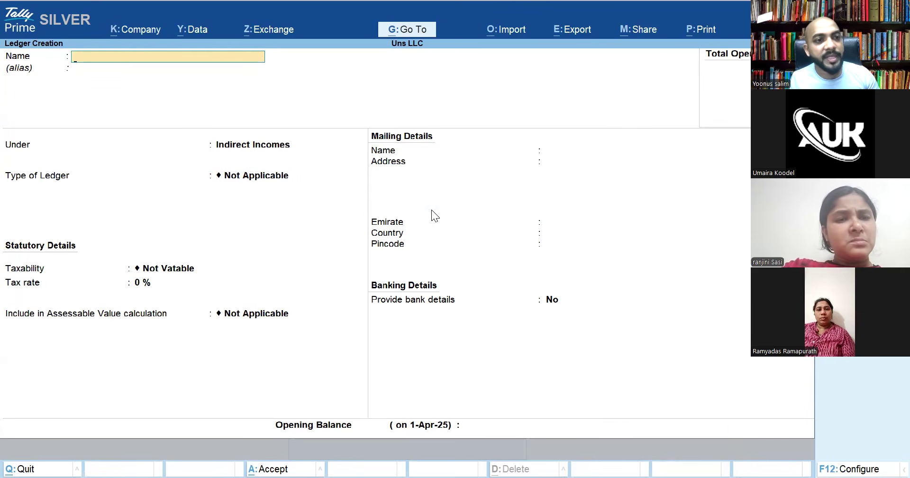
{"action": "key", "text": "Escape"}
{"action": "key", "text": "Escape"}
{"action": "key", "text": "Escape"}
{"action": "key", "text": "Escape"}
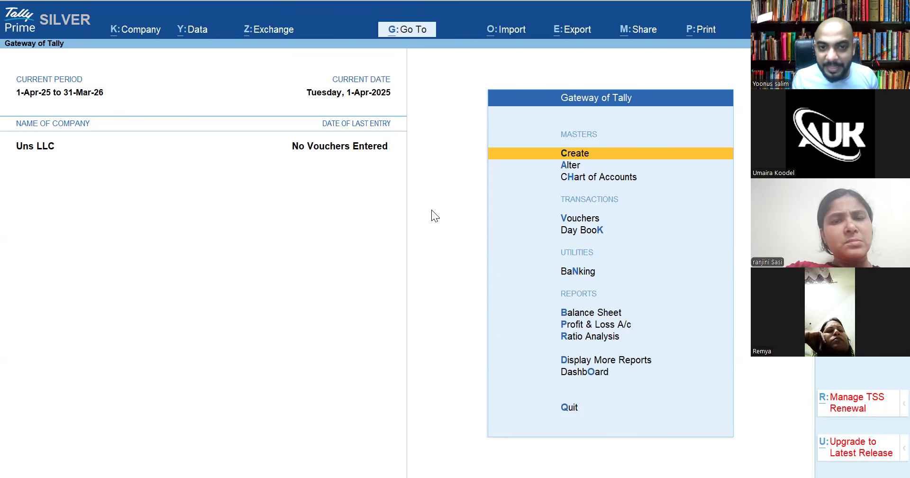
Open the Commision Received ledger for alteration from Alter > Ledger
{"action": "key", "text": "Down"}
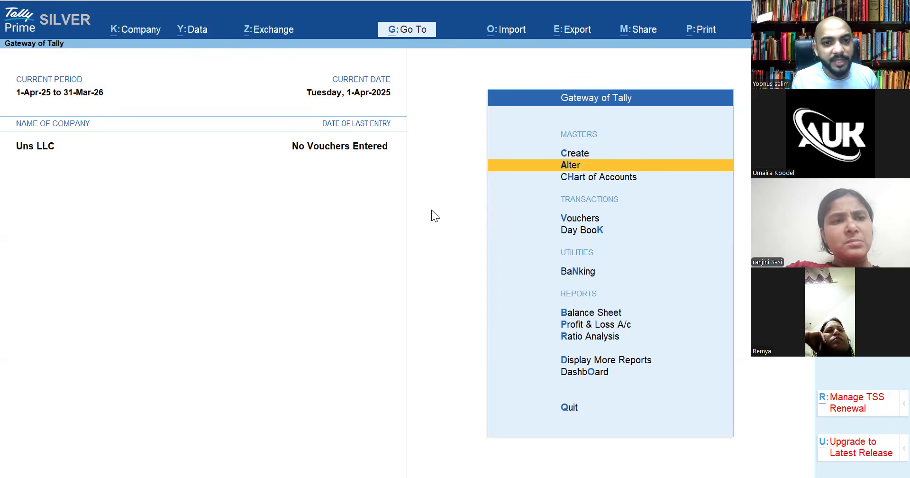
{"action": "key", "text": "Up"}
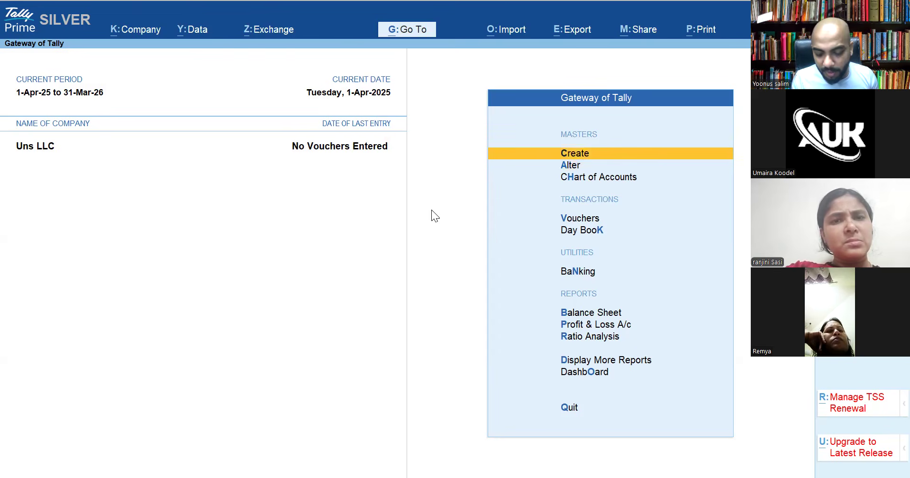
{"action": "key", "text": "Down"}
{"action": "key", "text": "Return"}
{"action": "key", "text": "Down"}
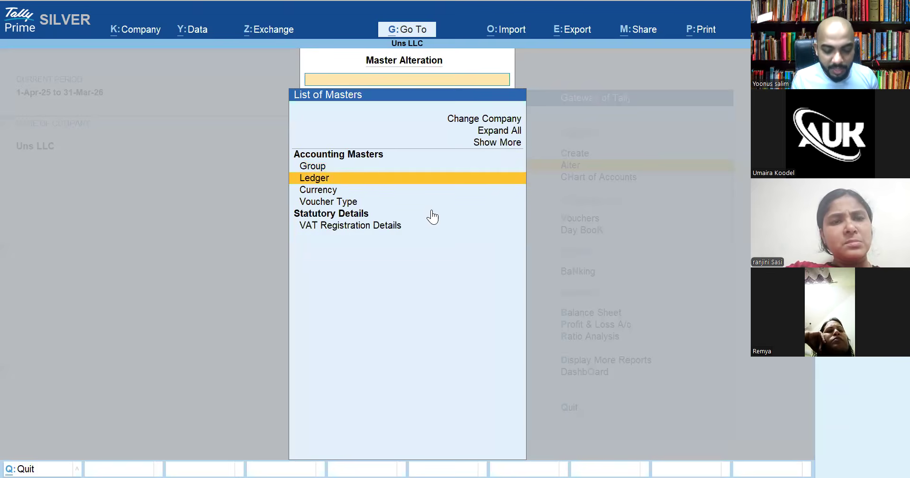
{"action": "key", "text": "Return"}
{"action": "key", "text": "Down"}
{"action": "key", "text": "Down"}
{"action": "key", "text": "Down"}
{"action": "key", "text": "Down"}
{"action": "key", "text": "Up"}
{"action": "key", "text": "Down"}
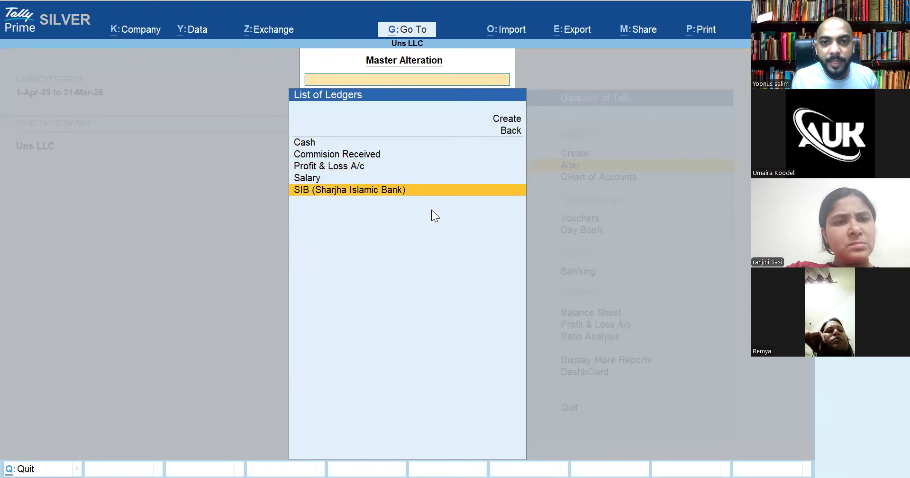
{"action": "key", "text": "Up"}
{"action": "key", "text": "Up"}
{"action": "key", "text": "Up"}
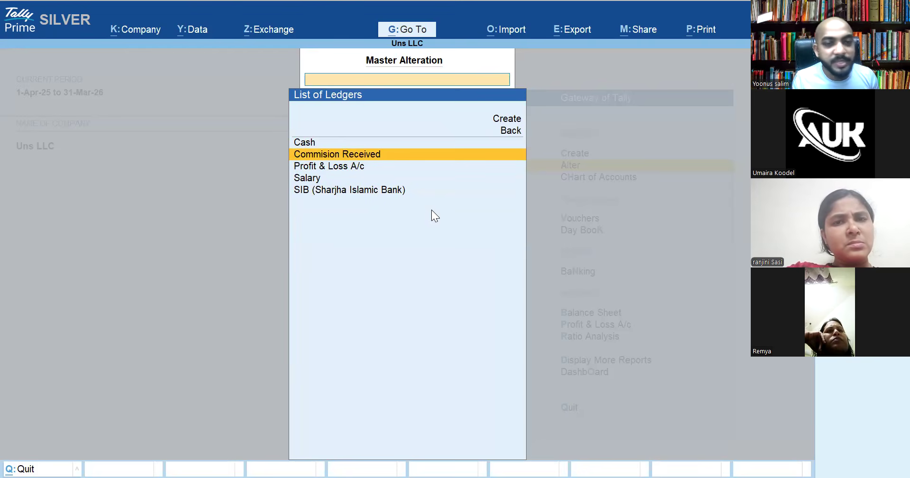
{"action": "key", "text": "Return"}
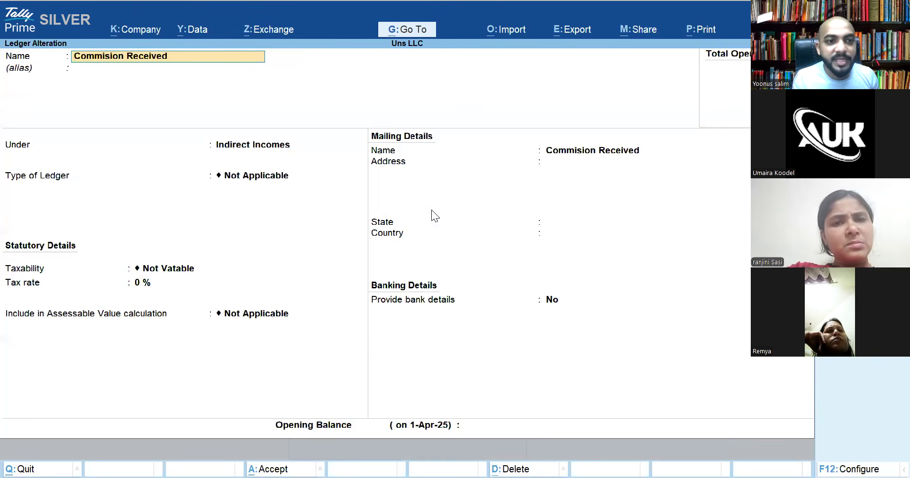
Rename it 'Commission Paid', move it to Indirect Expenses, and save
{"action": "type", "text": "Commission Paid"}
{"action": "key", "text": "Return"}
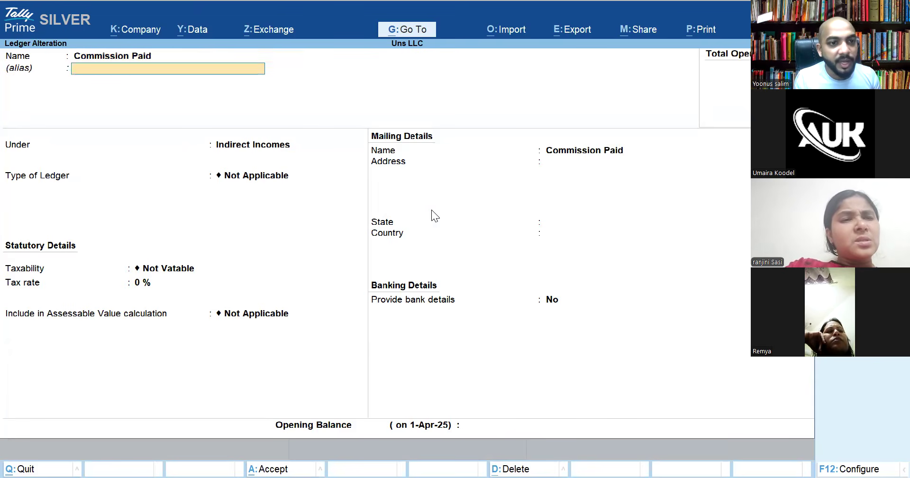
{"action": "key", "text": "Return"}
{"action": "type", "text": "Indire"}
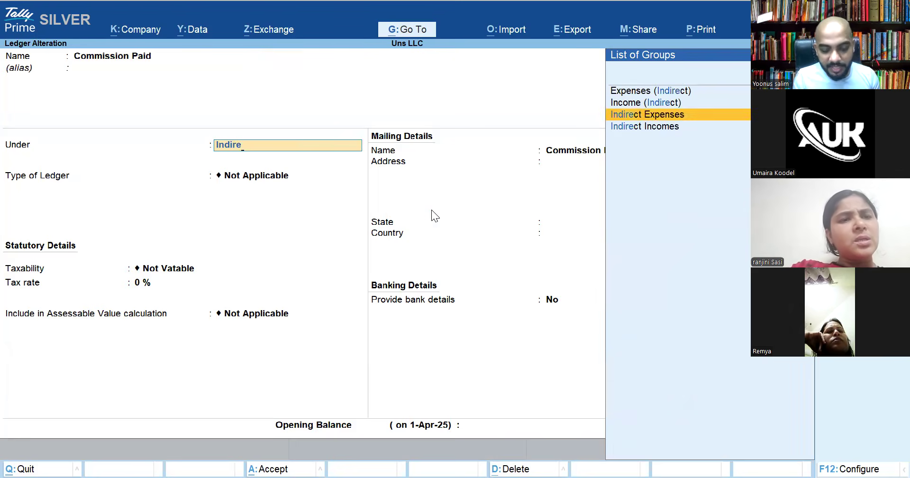
{"action": "key", "text": "Return"}
{"action": "key", "text": "ctrl+a"}
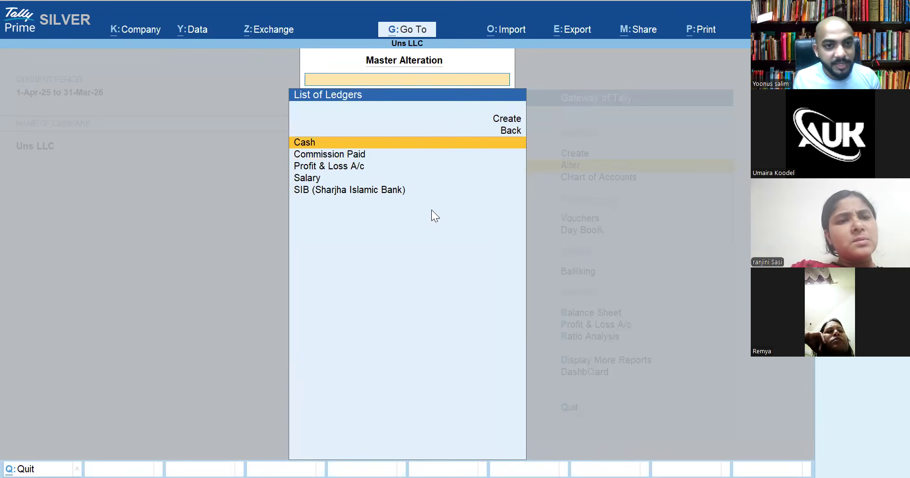
Return to Gateway of Tally and open the Chart of Accounts
{"action": "key", "text": "Escape"}
{"action": "key", "text": "Escape"}
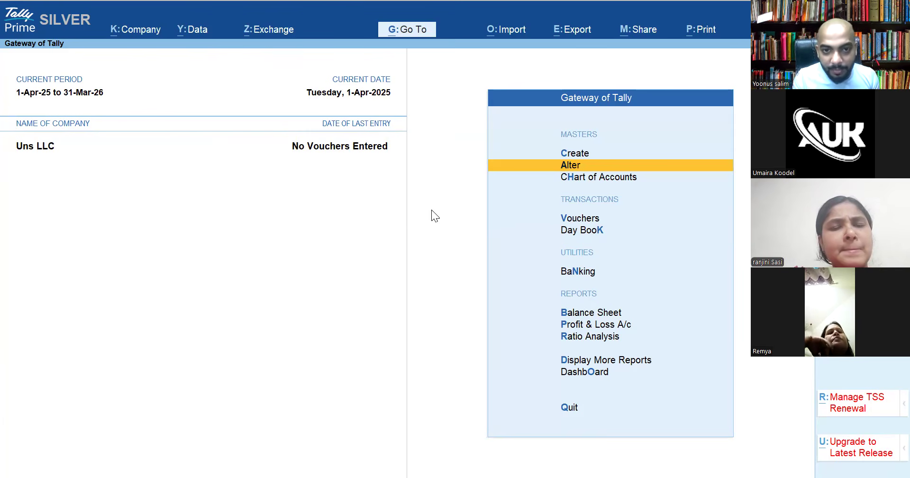
{"action": "key", "text": "Down"}
{"action": "key", "text": "Return"}
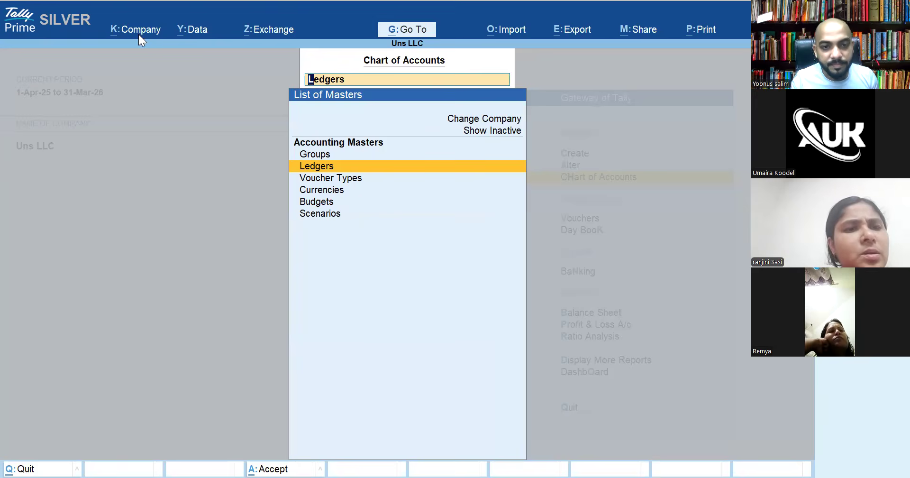
{"action": "key", "text": "Return"}
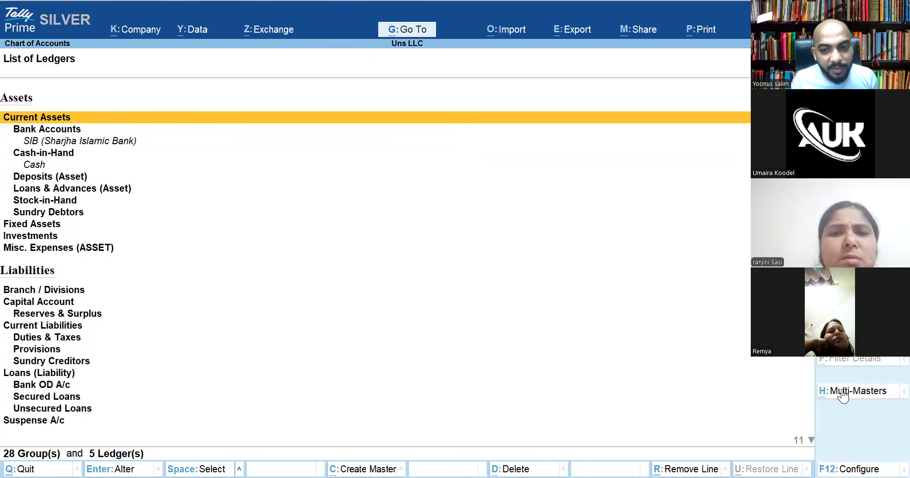
{"action": "left_click", "coordinate": [842, 390]}
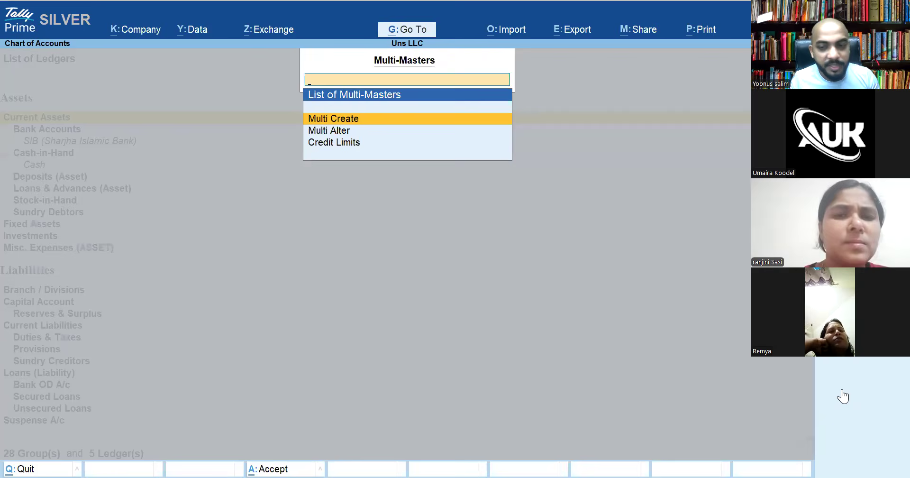
{"action": "key", "text": "Escape"}
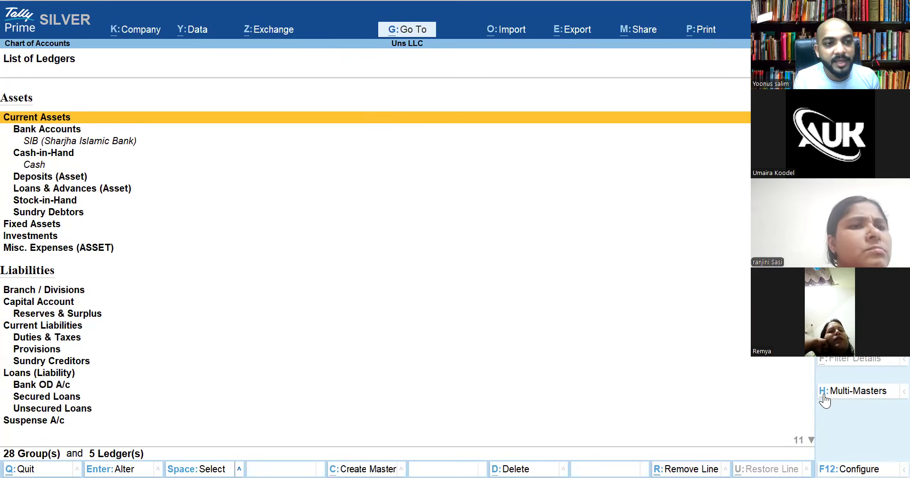
{"action": "key", "text": "ctrl"}
{"action": "key", "text": "ctrl+h"}
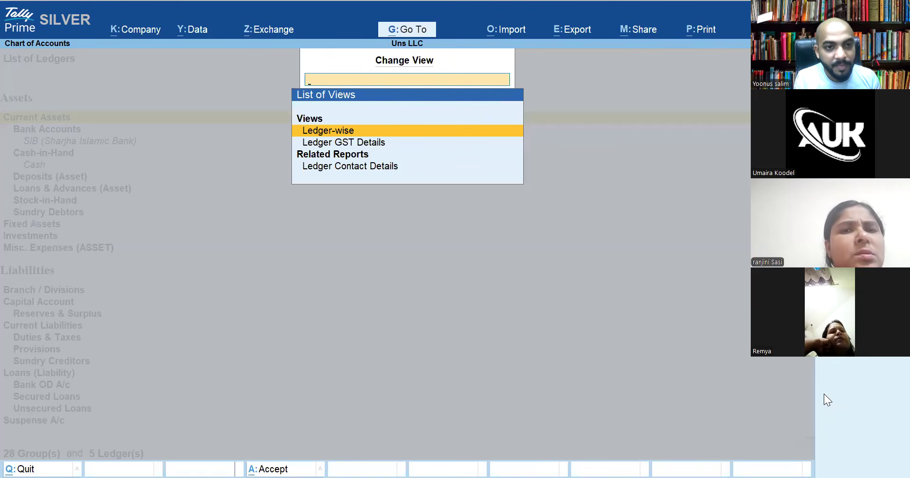
{"action": "key", "text": "Escape"}
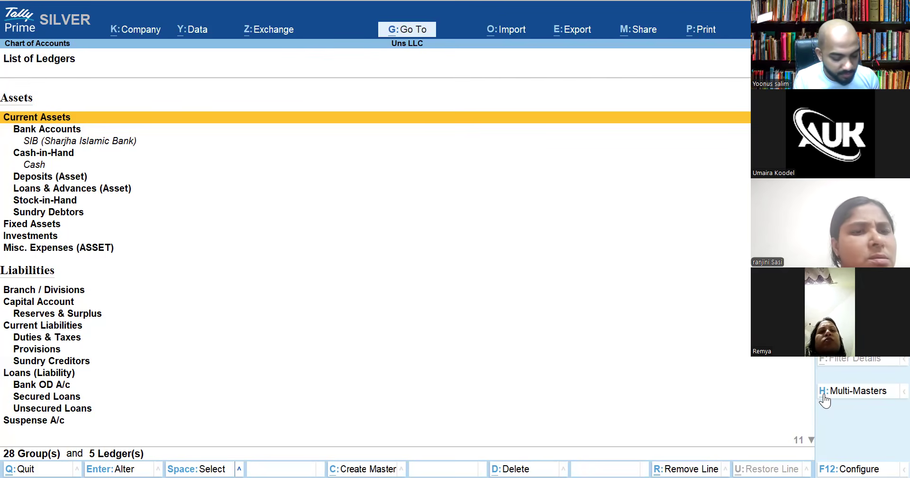
{"action": "left_click", "coordinate": [824, 394]}
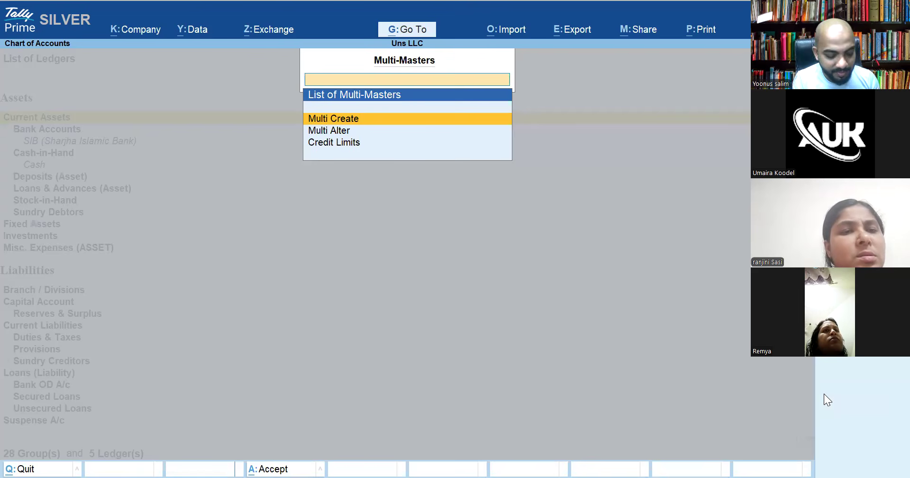
{"action": "key", "text": "Escape"}
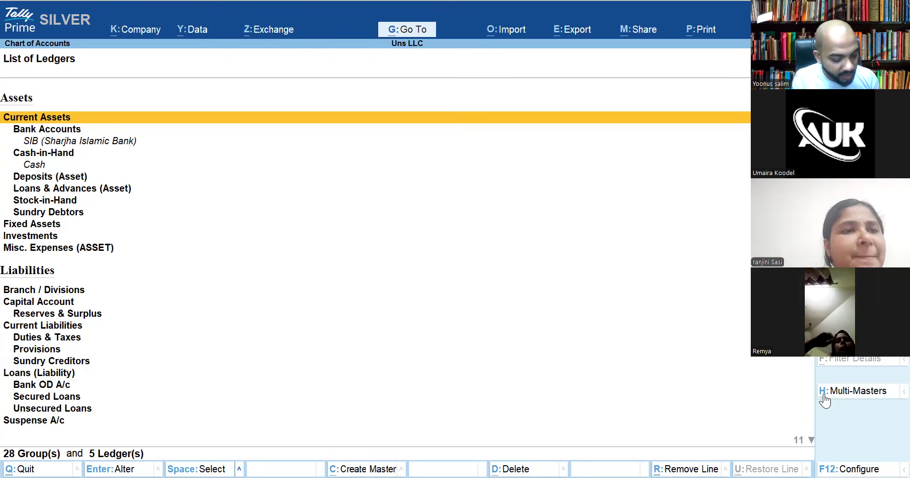
{"action": "key", "text": "ctrl+h"}
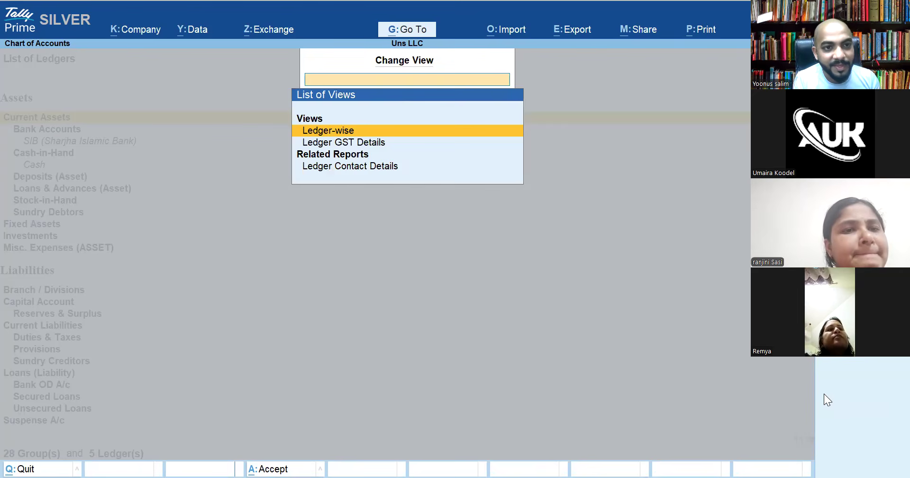
{"action": "key", "text": "Escape"}
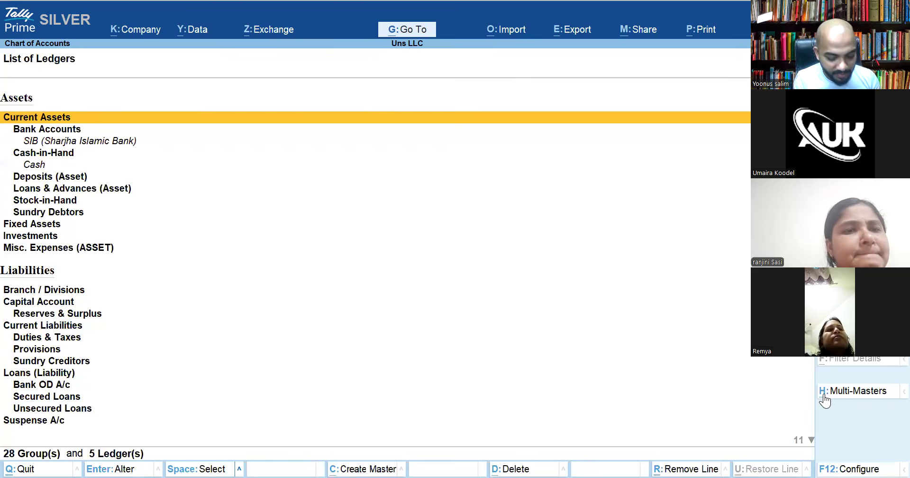
{"action": "left_click", "coordinate": [824, 395]}
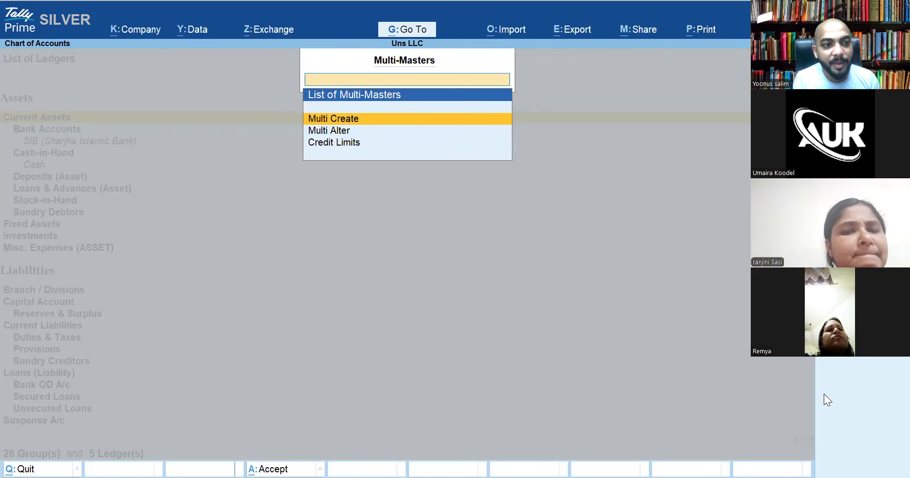
{"action": "key", "text": "Escape"}
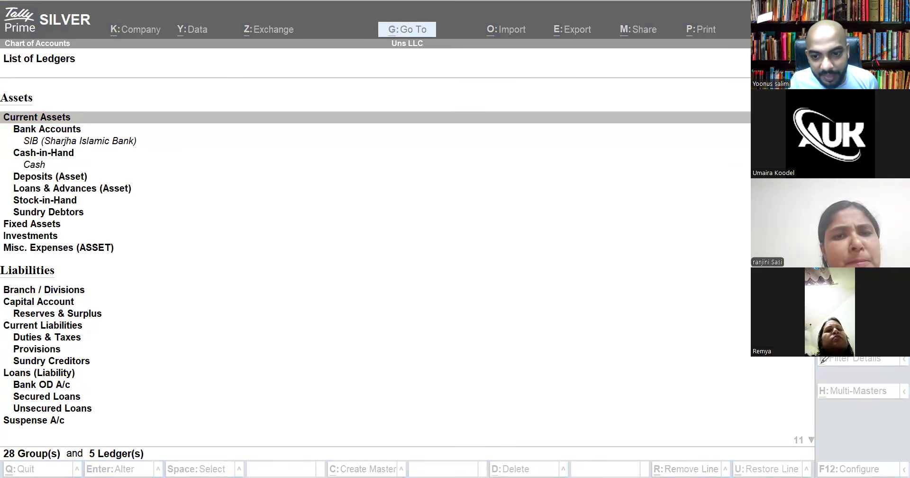
Open Multi Ledger Creation from the Multi-Masters options, with Under Group set to All Items
{"action": "mouse_move", "coordinate": [811, 386]}
{"action": "left_mouse_down"}
{"action": "mouse_move", "coordinate": [831, 408]}
{"action": "mouse_move", "coordinate": [835, 385]}
{"action": "mouse_move", "coordinate": [820, 383]}
{"action": "left_mouse_up"}
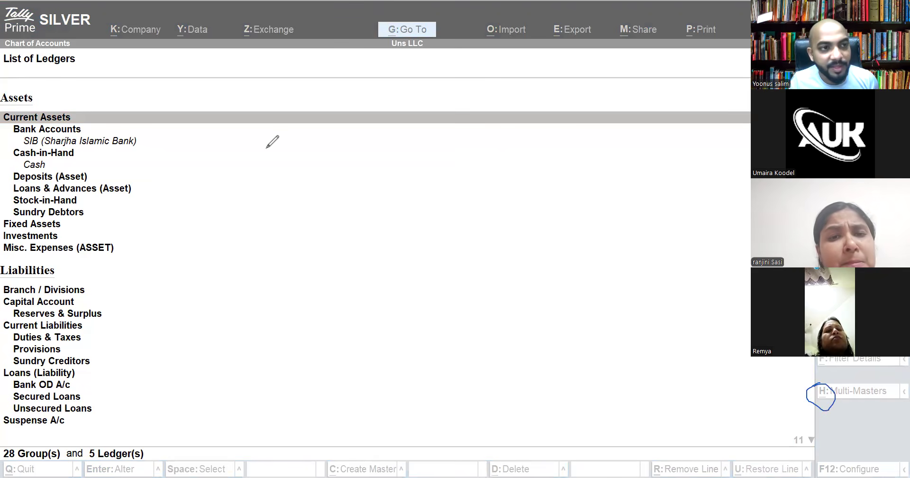
{"action": "left_click", "coordinate": [346, 304]}
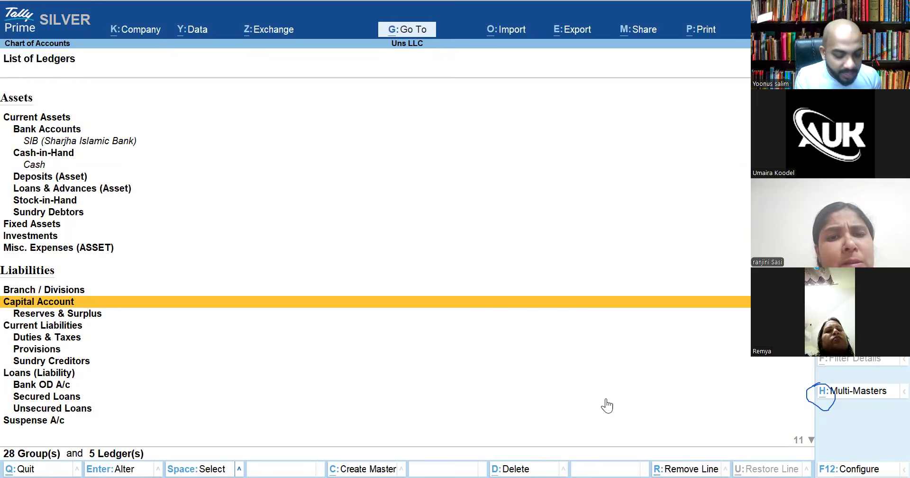
{"action": "key", "text": "ctrl+h"}
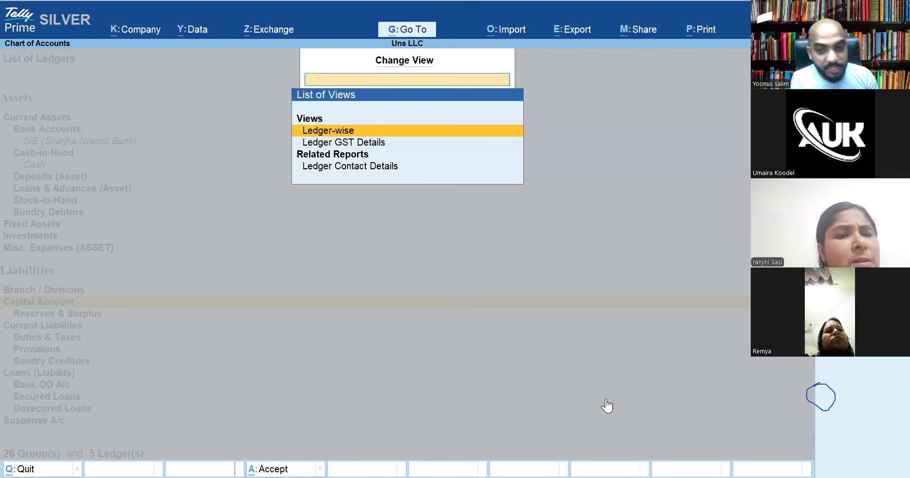
{"action": "key", "text": "Escape"}
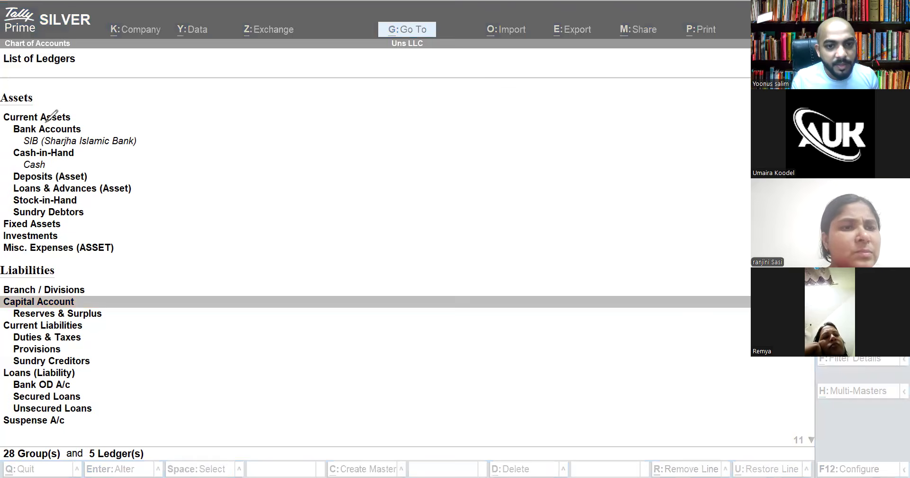
{"action": "left_click", "coordinate": [600, 29]}
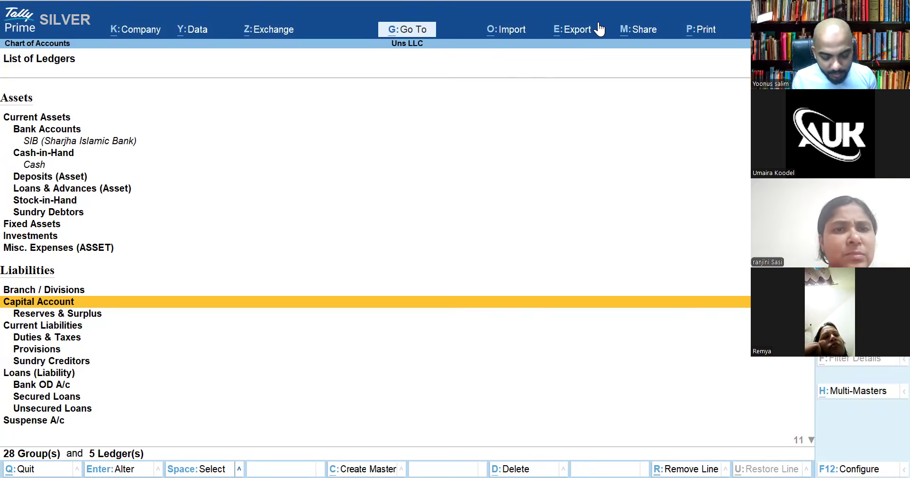
{"action": "key", "text": "ctrl+h"}
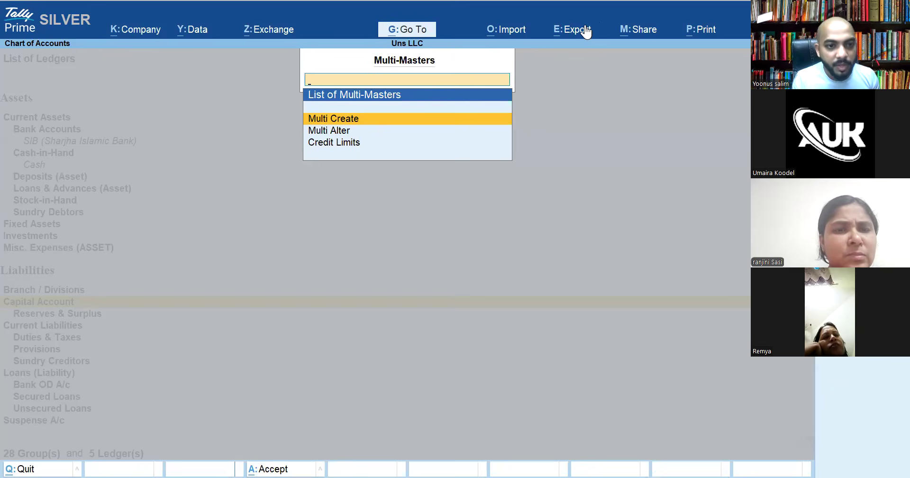
{"action": "key", "text": "Return"}
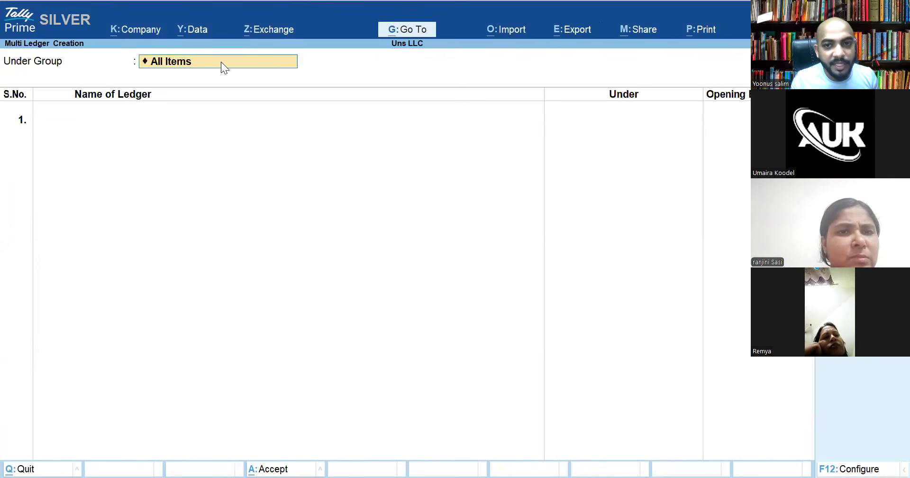
After a duplicate Salary name is rejected, create a Rent ledger under Indirect Expenses
{"action": "key", "text": "Return"}
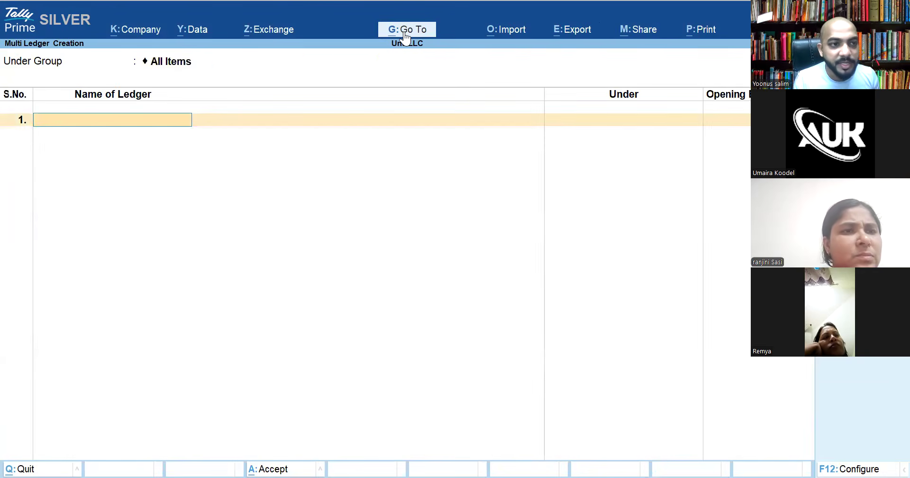
{"action": "type", "text": "Sa"}
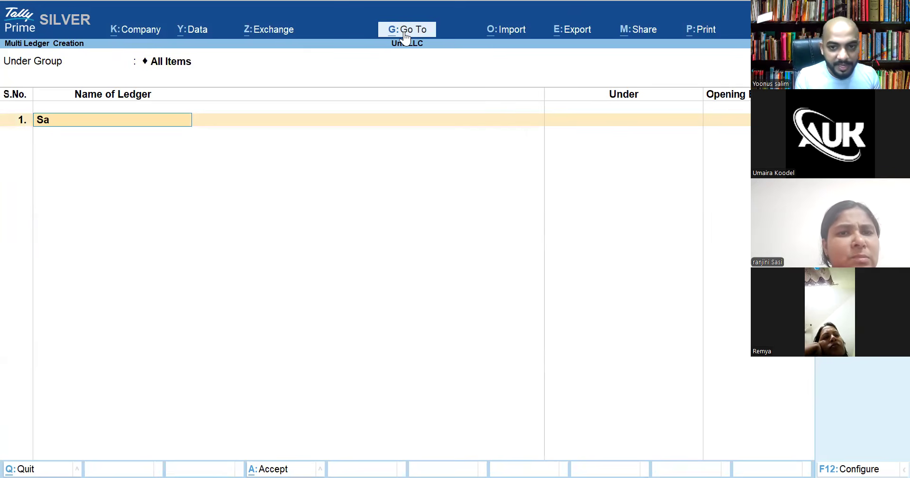
{"action": "type", "text": "lary"}
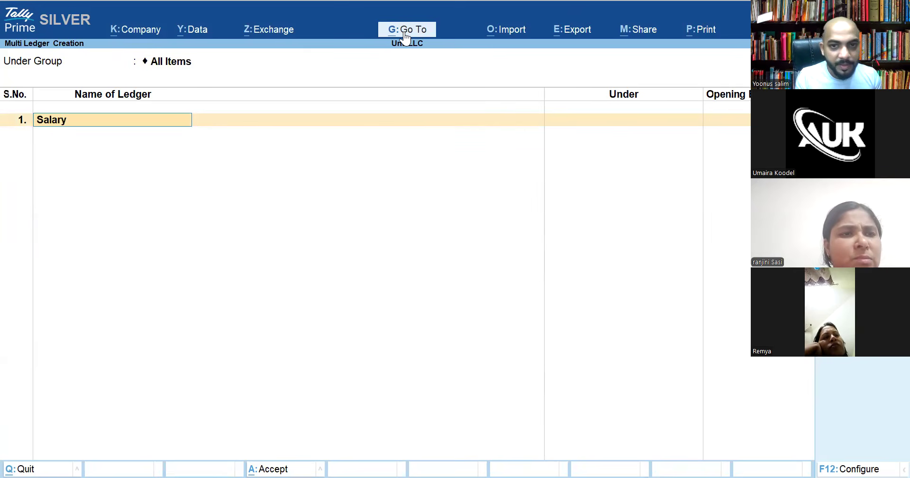
{"action": "key", "text": "Return"}
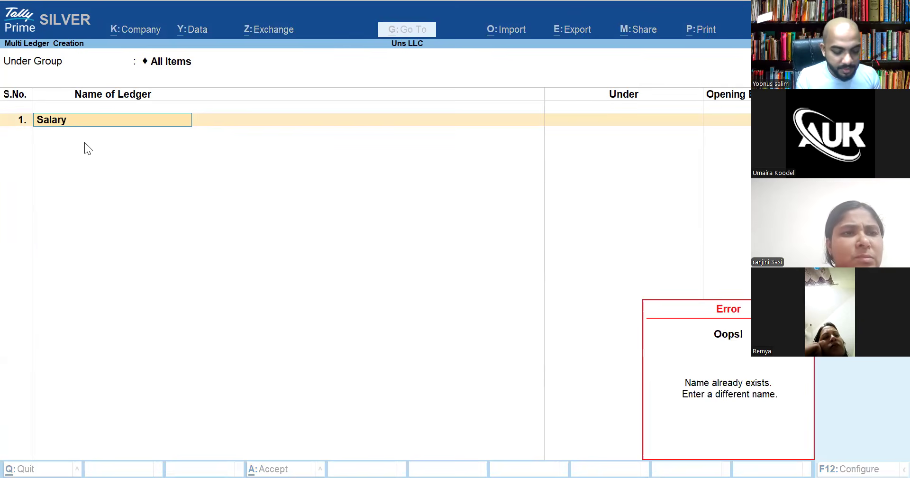
{"action": "key", "text": "Escape"}
{"action": "key", "text": "BackSpace"}
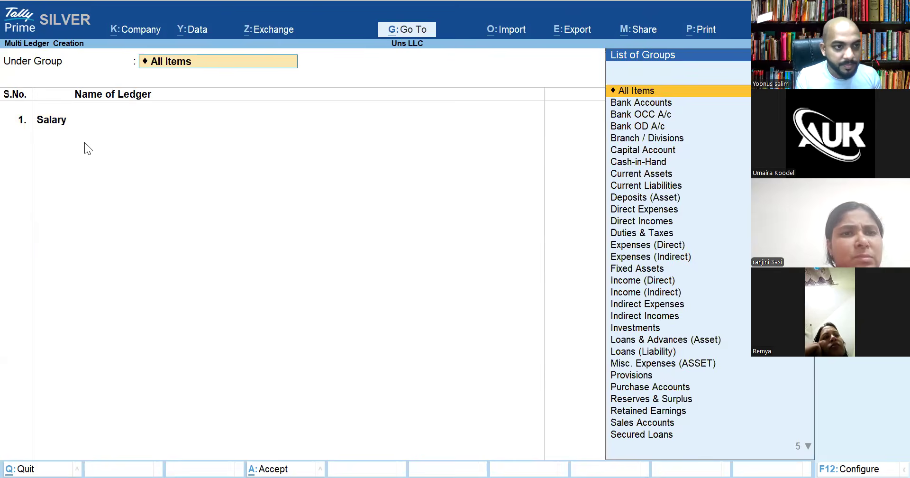
{"action": "key", "text": "Return"}
{"action": "type", "text": "Rent"}
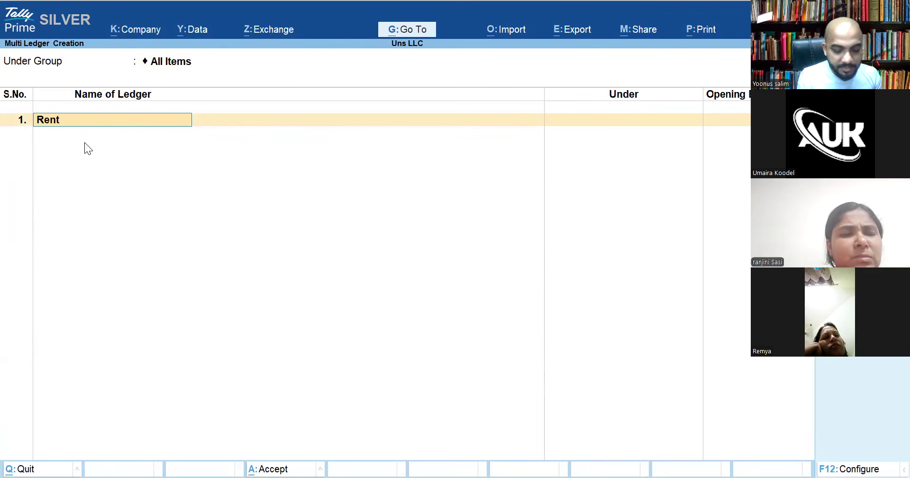
{"action": "key", "text": "Return"}
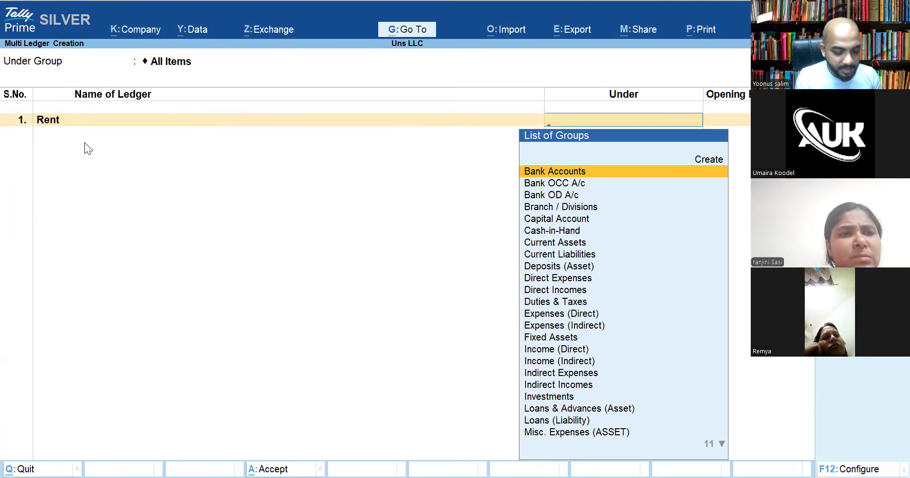
{"action": "type", "text": "Indi"}
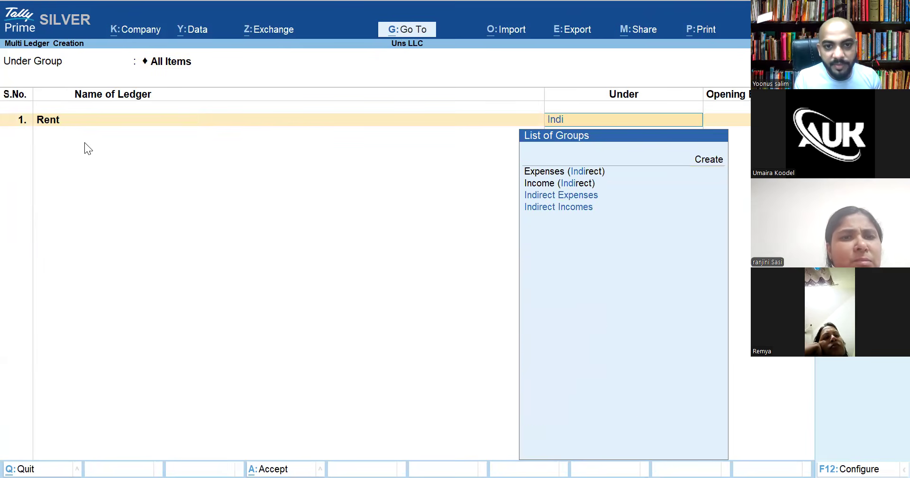
{"action": "key", "text": "Return"}
{"action": "key", "text": "Return"}
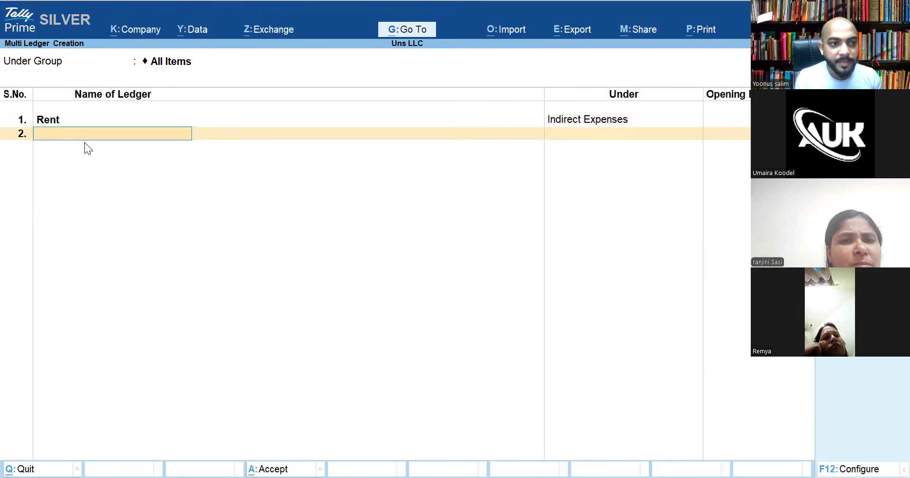
Add a customer-named ledger under Sundry Debtors
{"action": "type", "text": "Yoonus"}
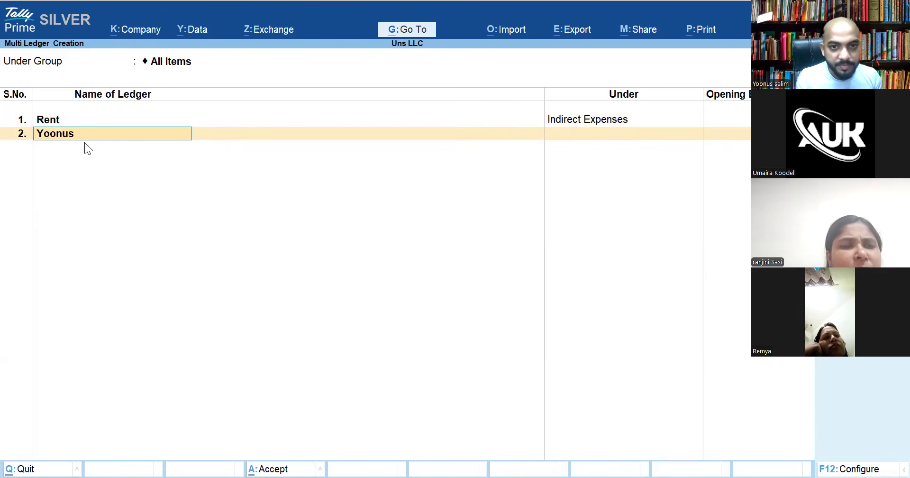
{"action": "key", "text": "Return"}
{"action": "type", "text": "Sundr"}
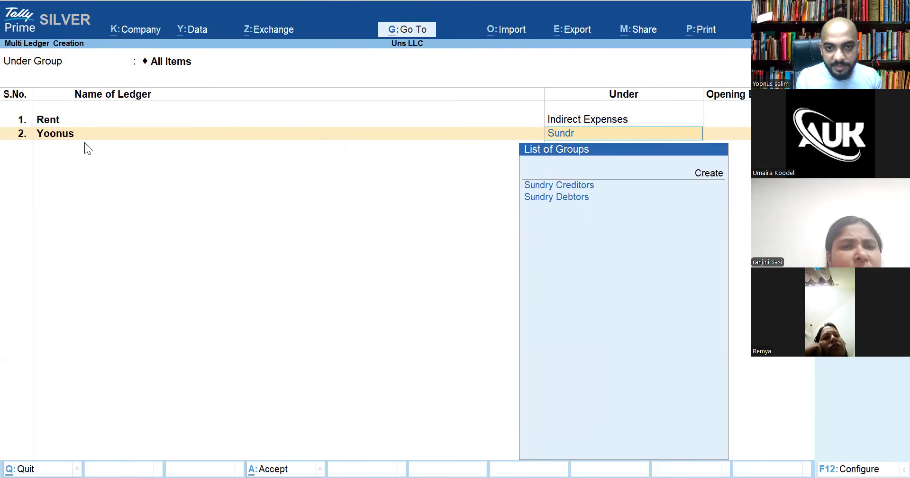
{"action": "key", "text": "Down"}
{"action": "key", "text": "Return"}
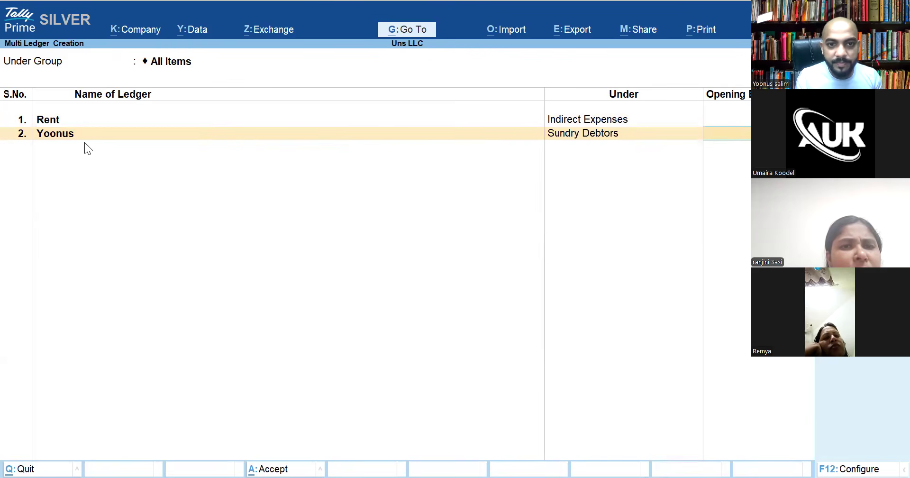
{"action": "key", "text": "Return"}
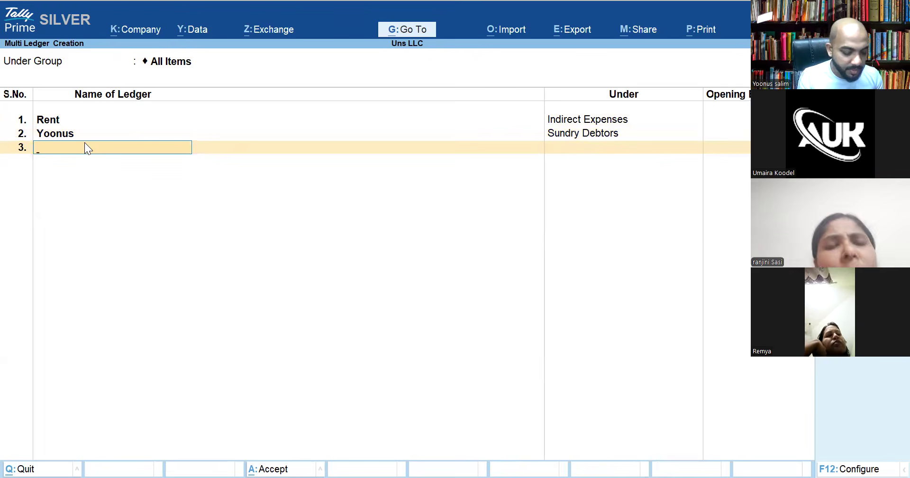
Add two person-named ledgers under Sundry Creditors
{"action": "type", "text": "Umaira"}
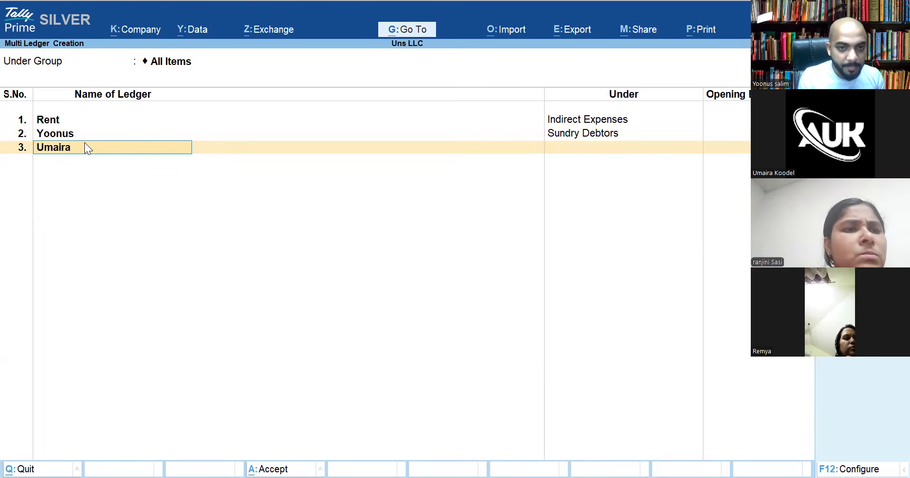
{"action": "key", "text": "Return"}
{"action": "type", "text": "Su"}
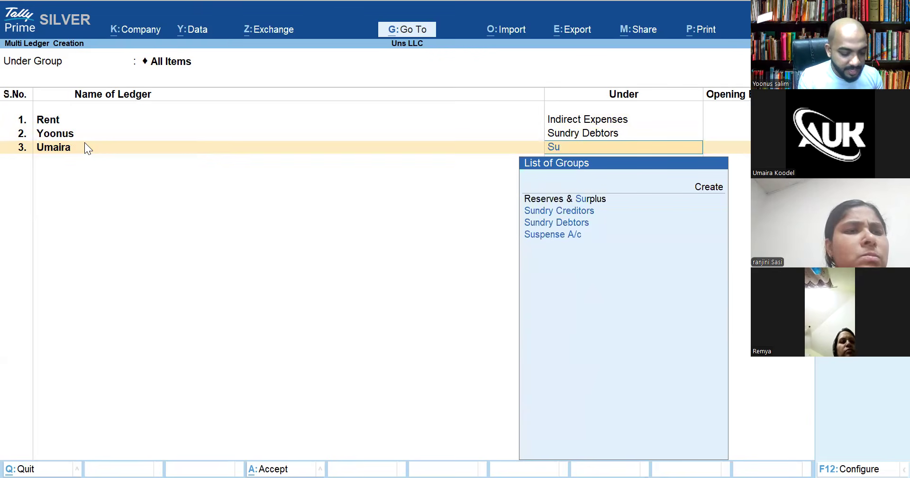
{"action": "type", "text": "ndry Cr"}
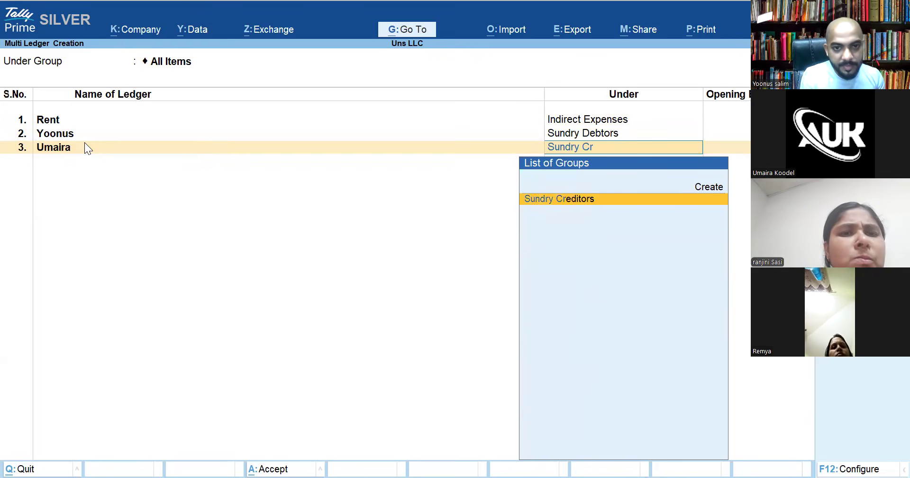
{"action": "key", "text": "Return"}
{"action": "key", "text": "Return"}
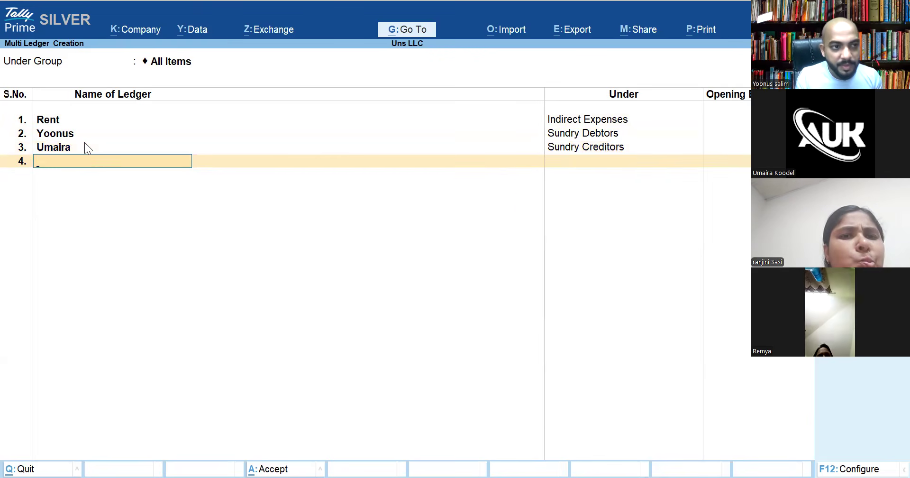
{"action": "type", "text": "Jasmin"}
{"action": "key", "text": "Return"}
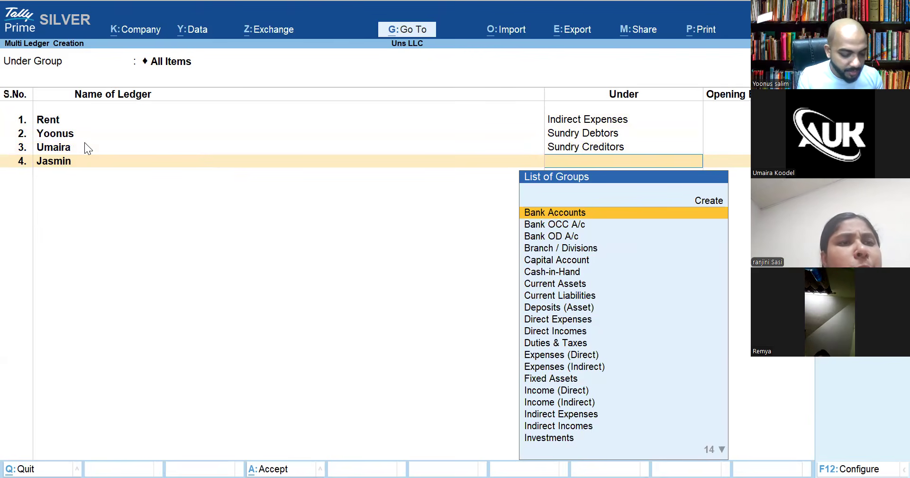
{"action": "type", "text": "Sundr"}
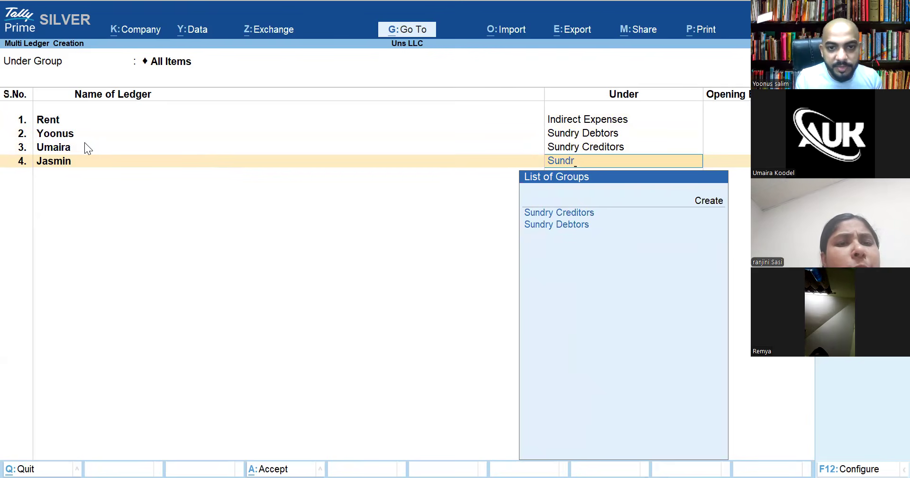
{"action": "key", "text": "Return"}
{"action": "key", "text": "Return"}
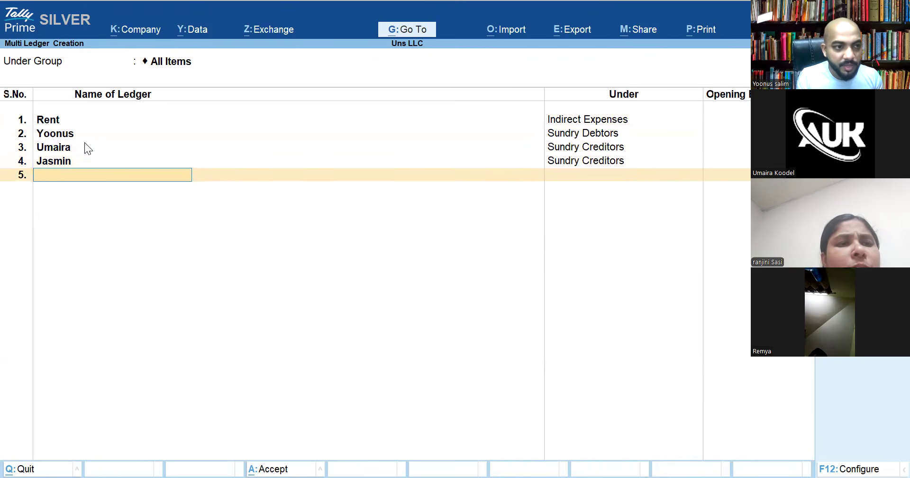
Add a capital ledger under Capital Account and save all new ledgers with Ctrl+A
{"action": "type", "text": "Ali"}
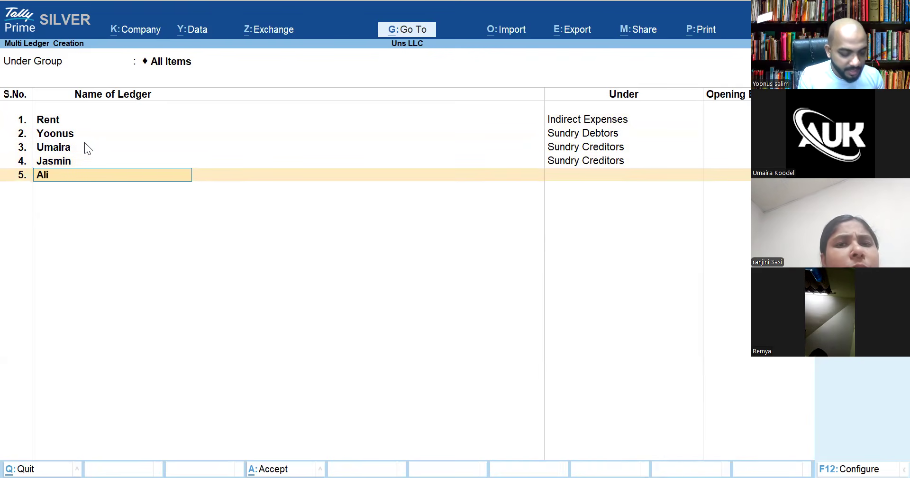
{"action": "type", "text": " Capital"}
{"action": "key", "text": "Return"}
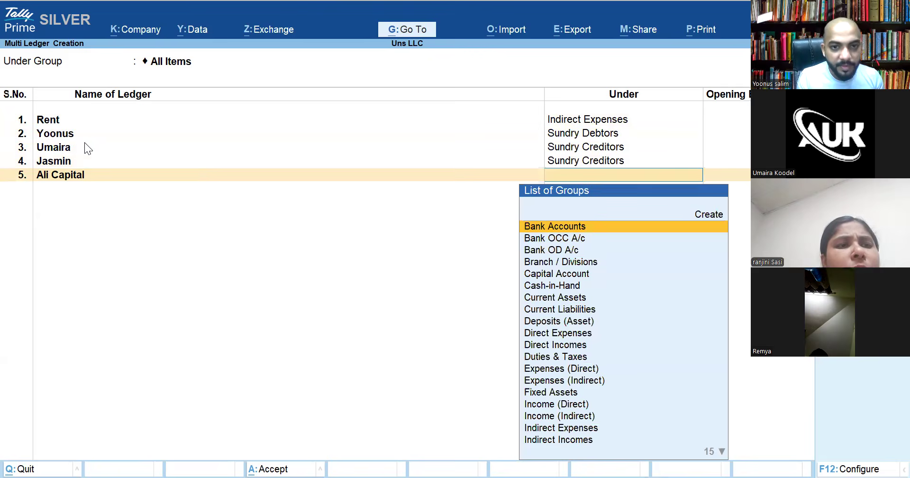
{"action": "type", "text": "Capital"}
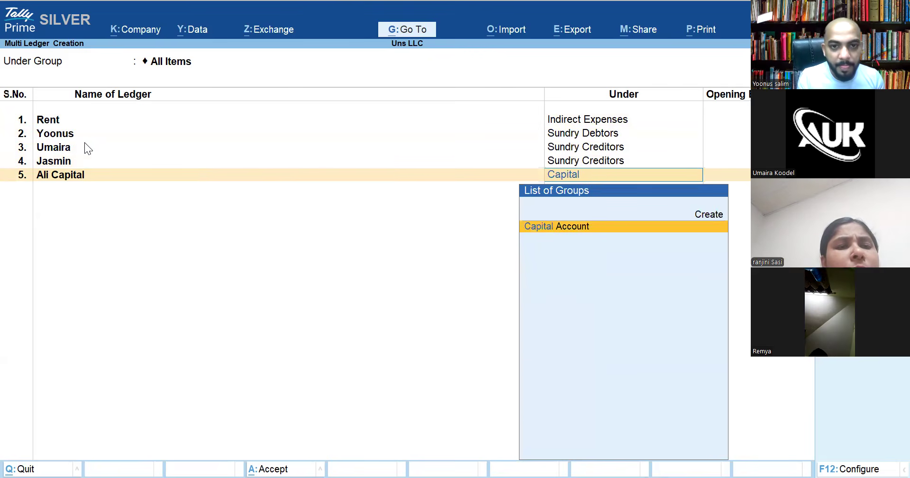
{"action": "key", "text": "Return"}
{"action": "key", "text": "Return"}
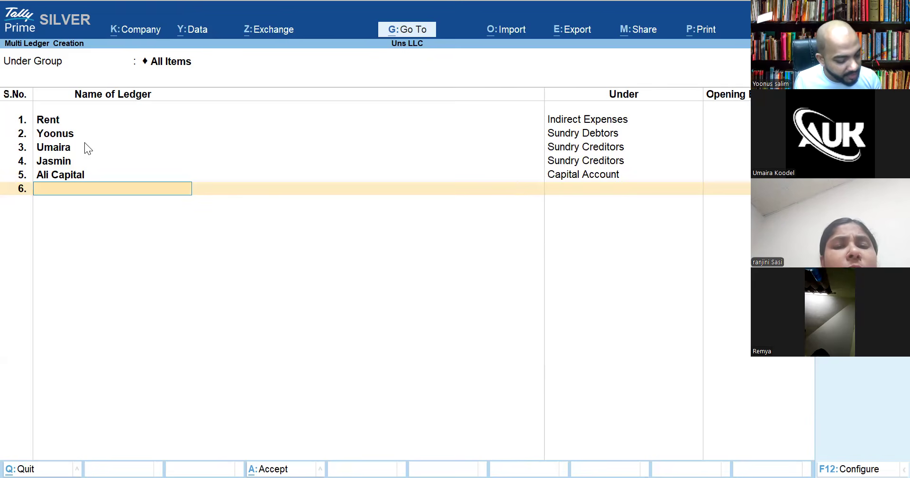
{"action": "key", "text": "ctrl+a"}
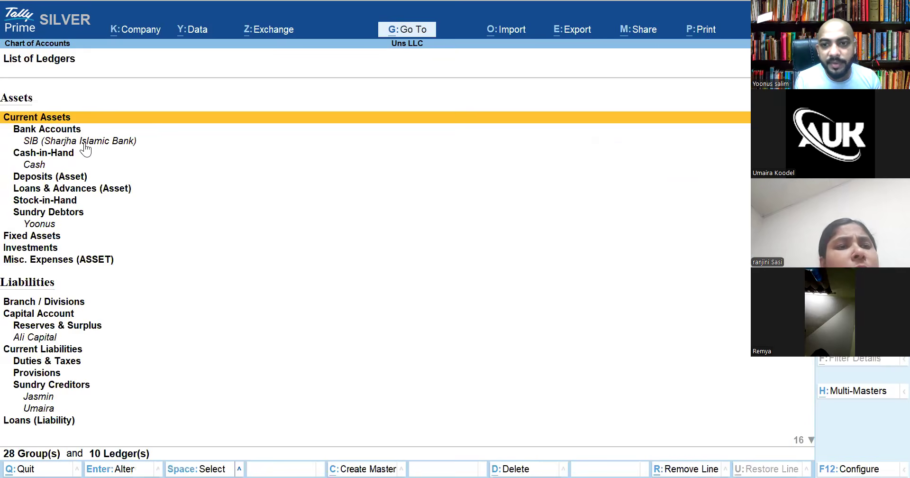
{"action": "key", "text": "Escape"}
{"action": "key", "text": "Up"}
{"action": "key", "text": "Up"}
{"action": "key", "text": "Escape"}
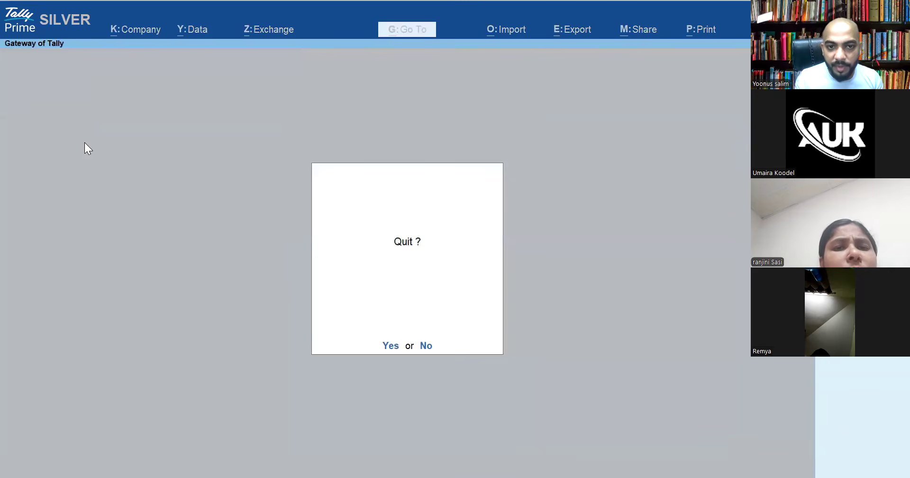
{"action": "key", "text": "Escape"}
{"action": "key", "text": "Down"}
{"action": "key", "text": "Down"}
{"action": "key", "text": "Return"}
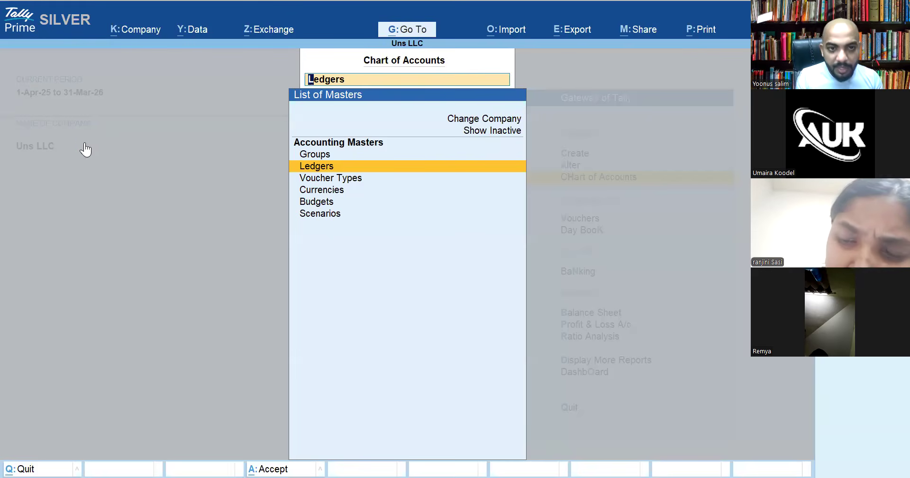
{"action": "key", "text": "Return"}
Bring up the Multi-Masters options with Ctrl+H
{"action": "key", "text": "ctrl+h"}
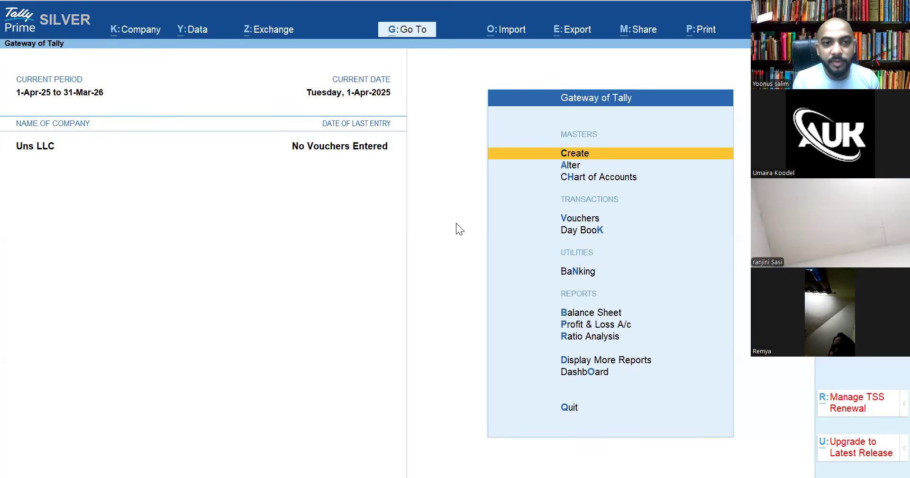
Create a new ledger and name it AM Capital, correcting a stray letter
{"action": "key", "text": "Return"}
{"action": "key", "text": "Down"}
{"action": "key", "text": "Return"}
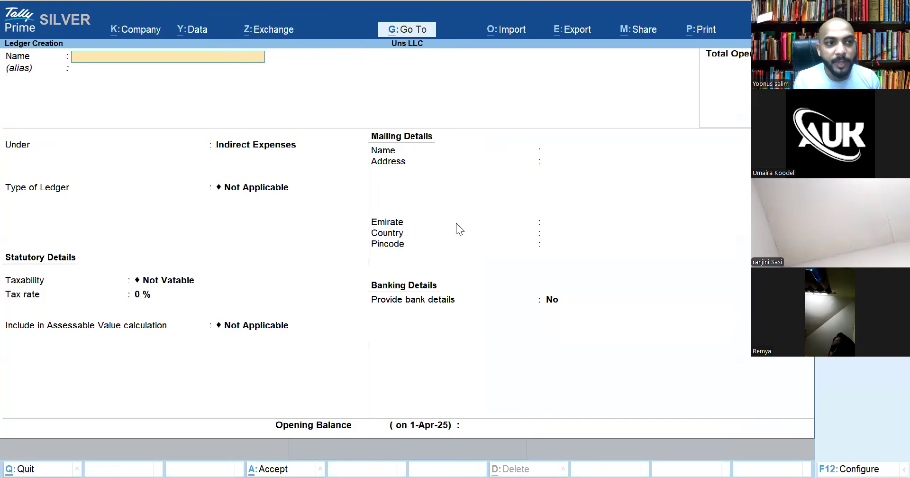
{"action": "type", "text": "Ca"}
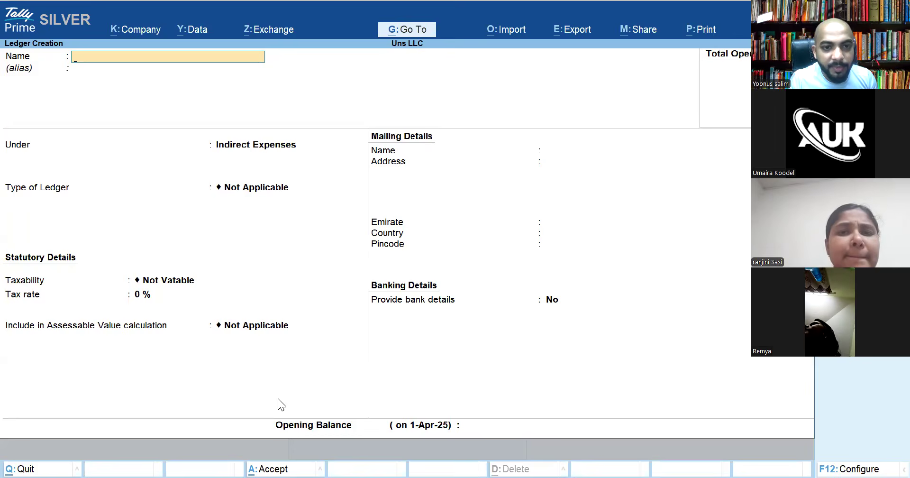
{"action": "key", "text": "alt+Tab"}
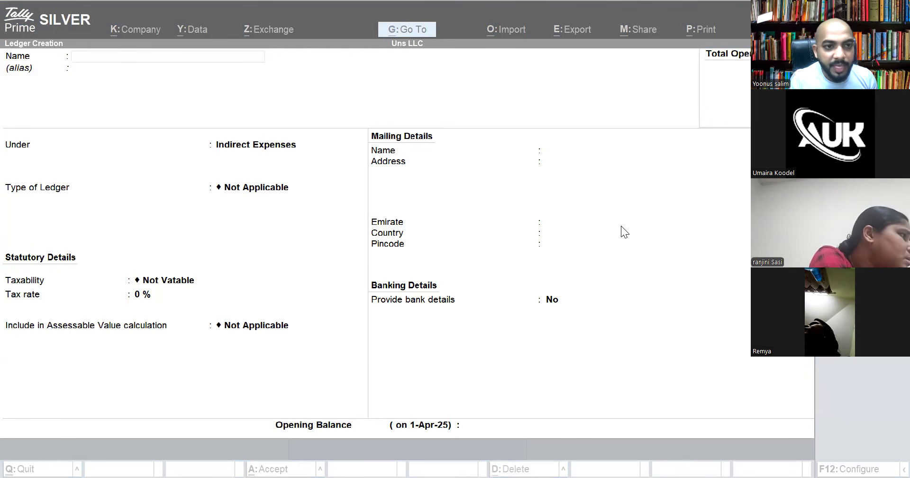
{"action": "left_click", "coordinate": [119, 55]}
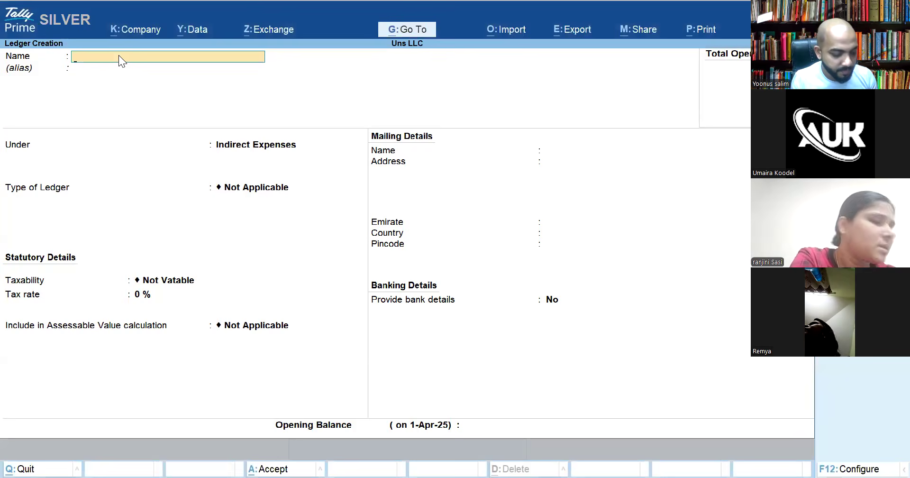
{"action": "type", "text": "A"}
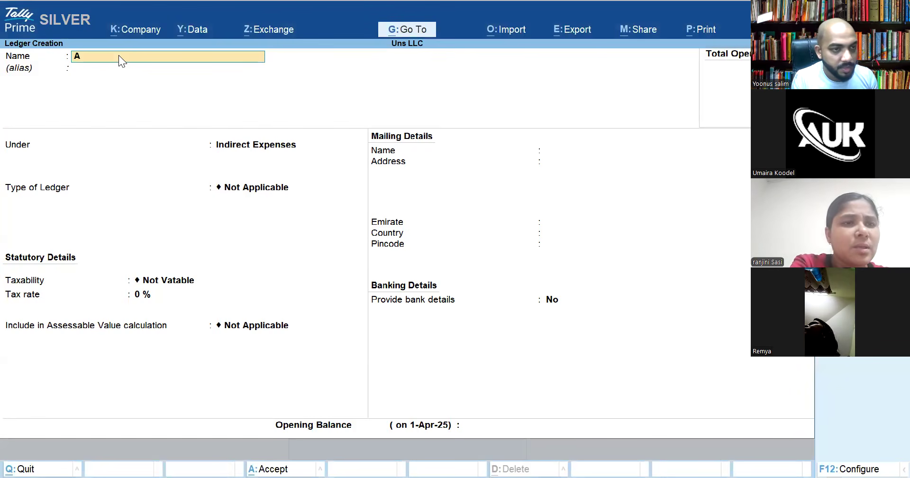
{"action": "type", "text": "a"}
{"action": "key", "text": "BackSpace"}
{"action": "type", "text": "M Capital"}
{"action": "key", "text": "Return"}
{"action": "key", "text": "Return"}
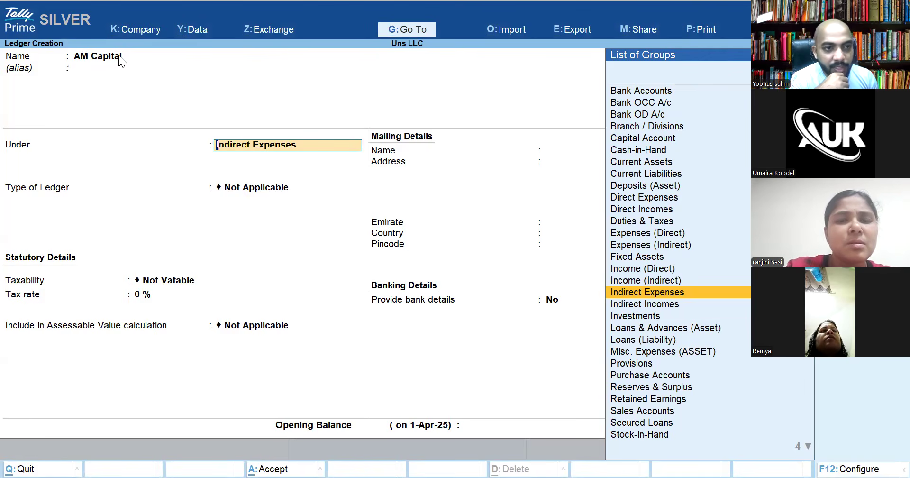
Pick Capital Account as the group and inspect its group settings via Ctrl+Enter
{"action": "type", "text": "Ca"}
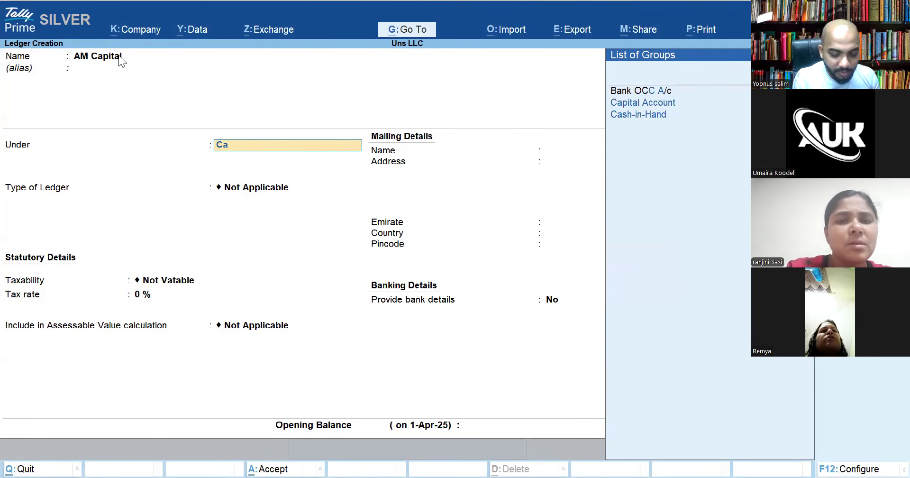
{"action": "type", "text": "pi"}
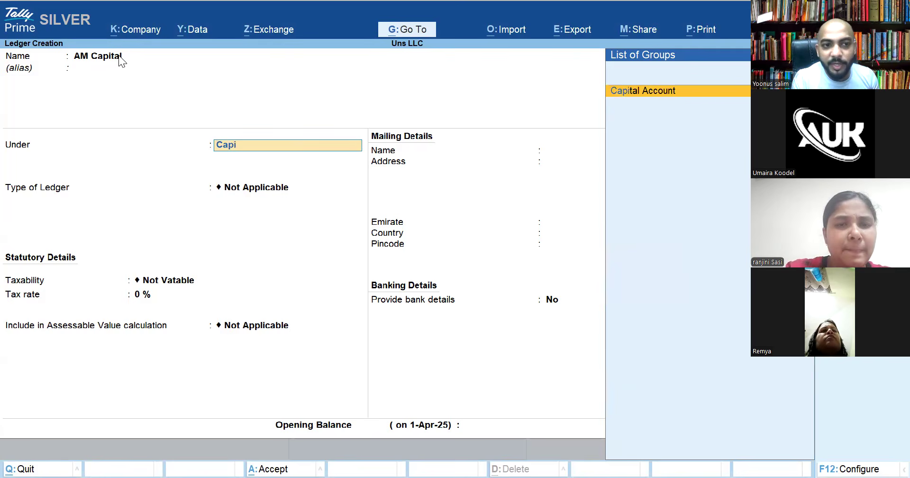
{"action": "key", "text": "Return"}
{"action": "key", "text": "BackSpace"}
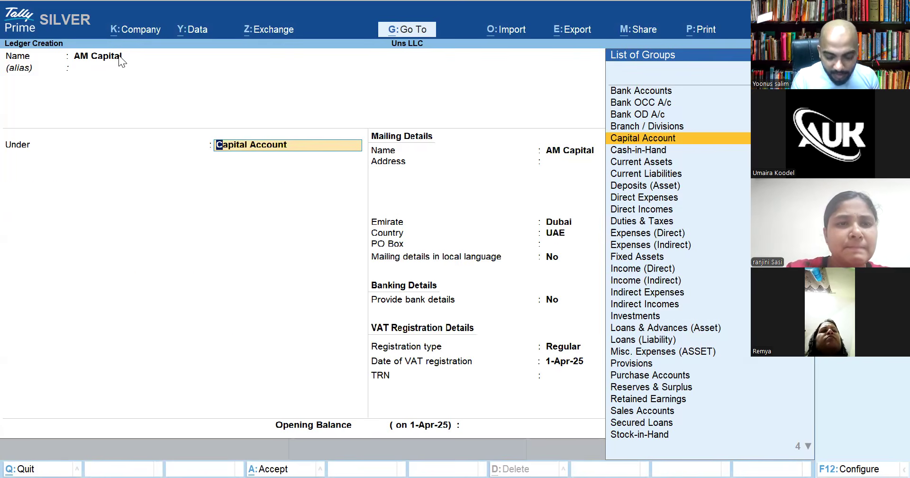
{"action": "key", "text": "ctrl+Return"}
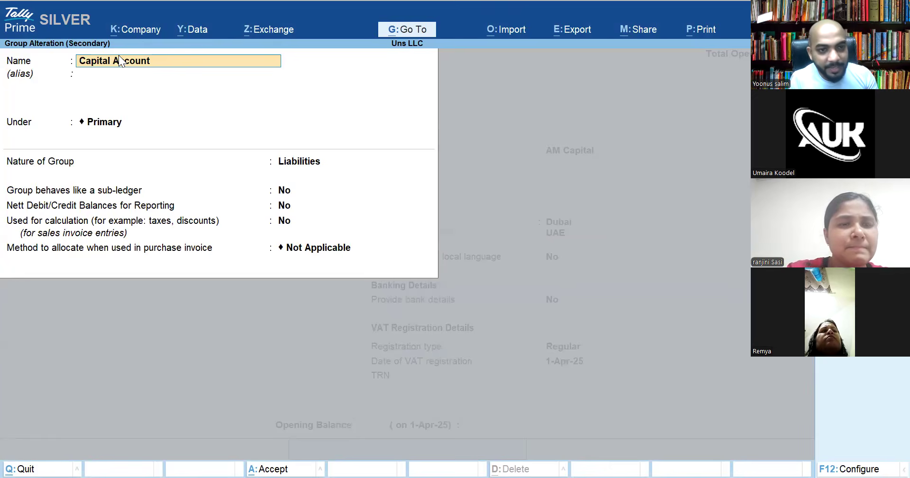
{"action": "key", "text": "Escape"}
{"action": "key", "text": "y"}
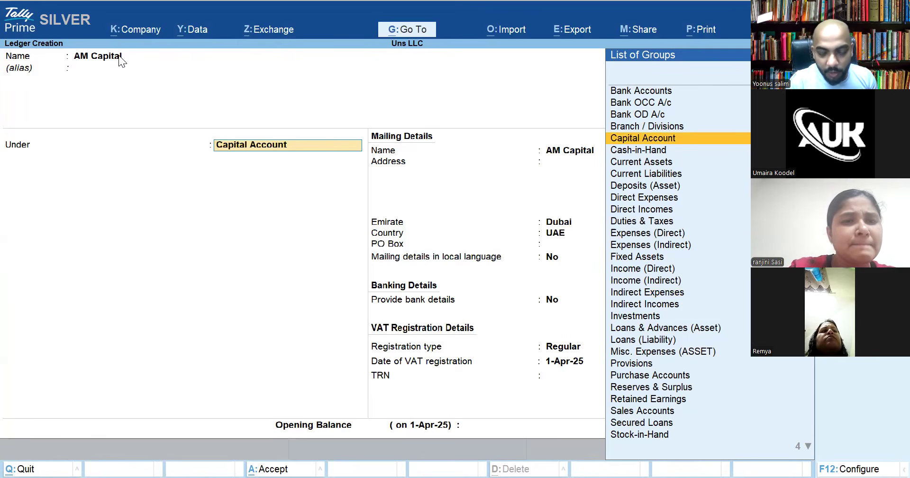
{"action": "key", "text": "ctrl+Return"}
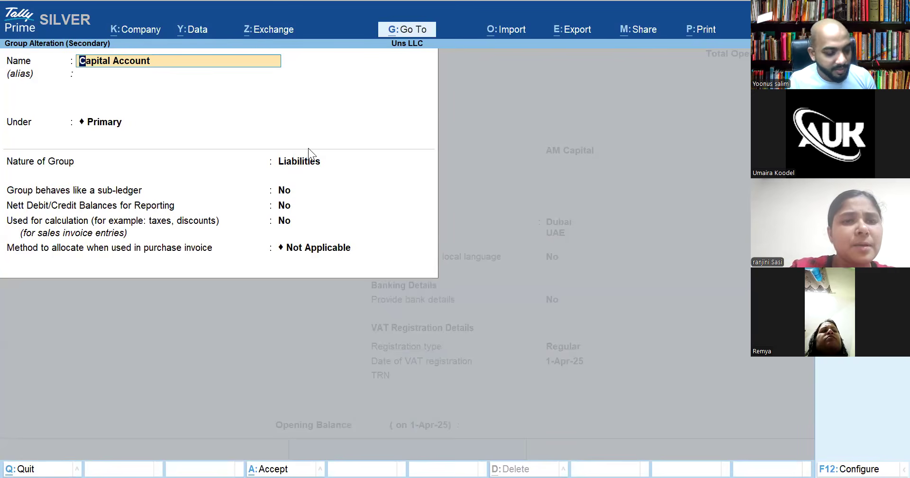
{"action": "key", "text": "ctrl+a"}
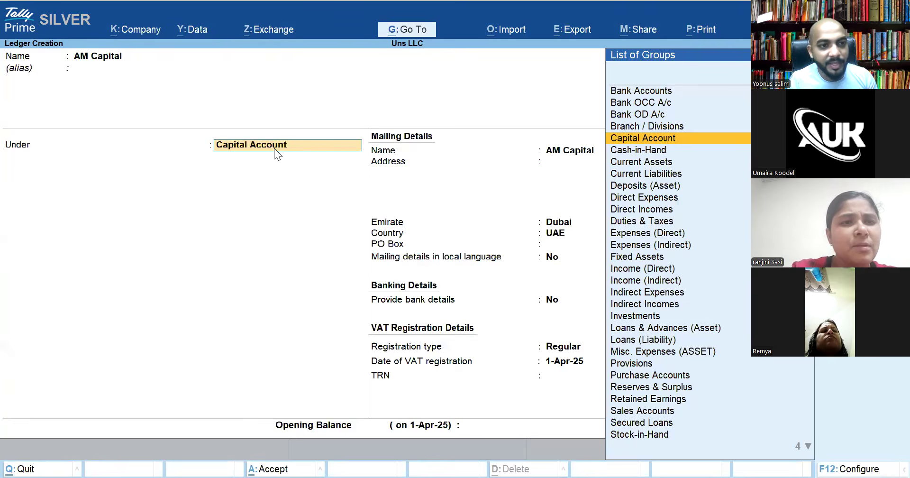
Set AM Capital's group back to Capital Account and save the ledger
{"action": "type", "text": "Liabi"}
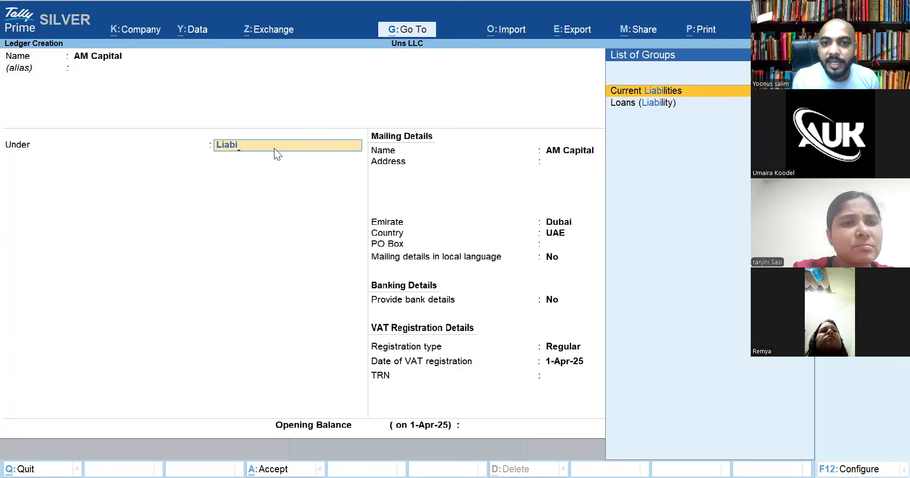
{"action": "key", "text": "Down"}
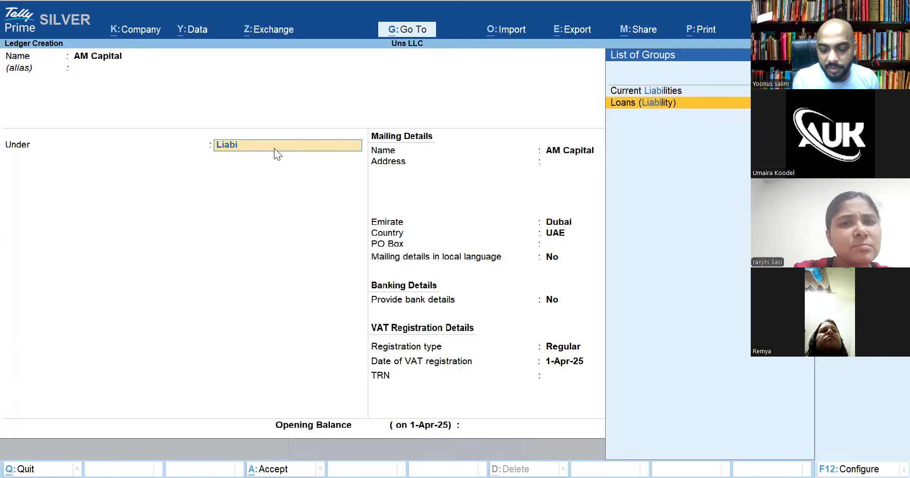
{"action": "key", "text": "BackSpace"}
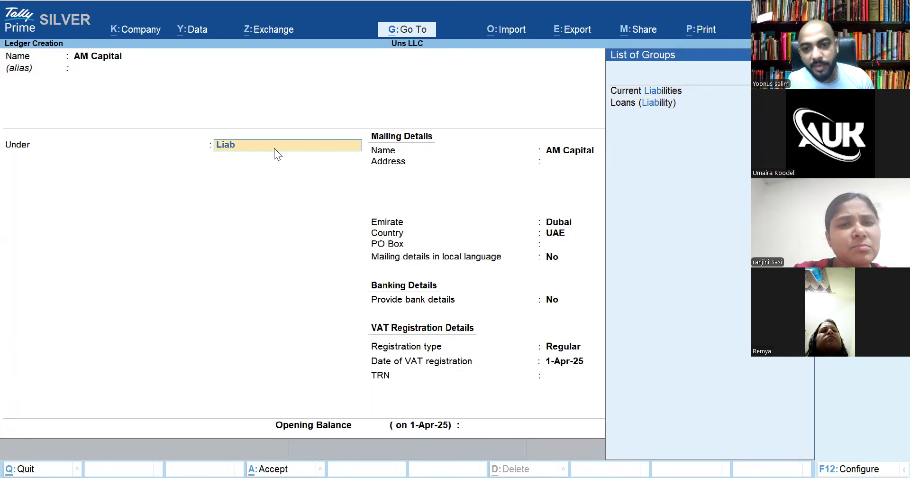
{"action": "key", "text": "BackSpace"}
{"action": "key", "text": "BackSpace"}
{"action": "key", "text": "BackSpace"}
{"action": "key", "text": "BackSpace"}
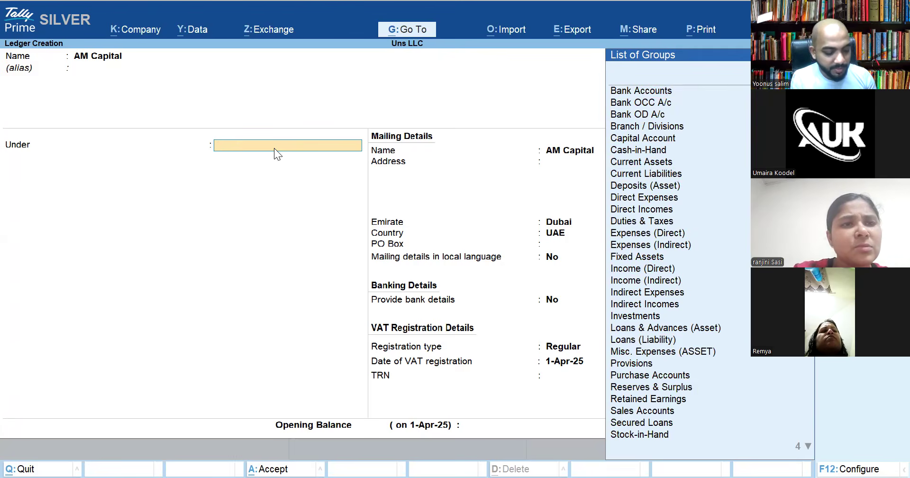
{"action": "type", "text": "Capital Account"}
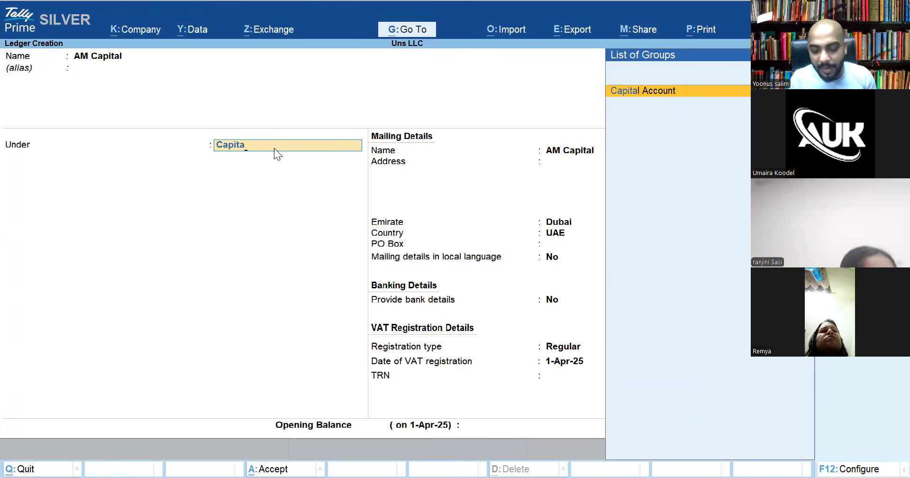
{"action": "key", "text": "Return"}
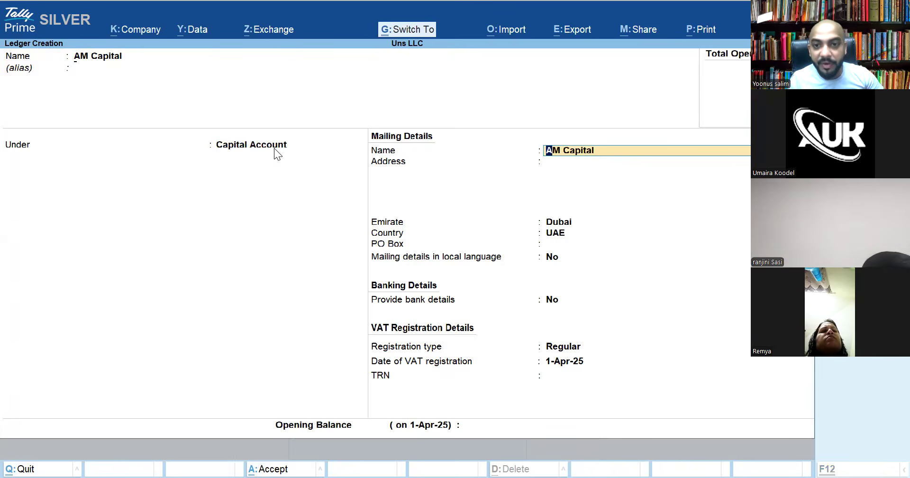
{"action": "key", "text": "ctrl+a"}
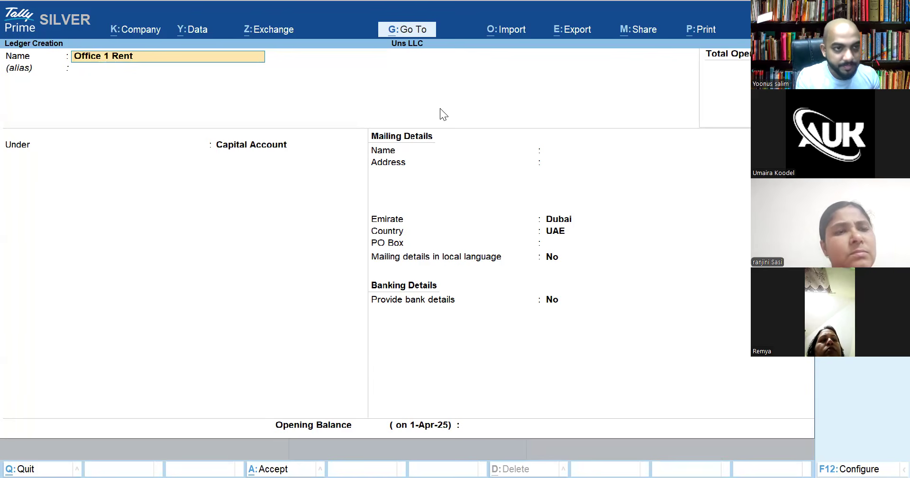
Confirm the Office 1 Rent name and move to the group field
{"action": "key", "text": "Return"}
{"action": "key", "text": "Return"}
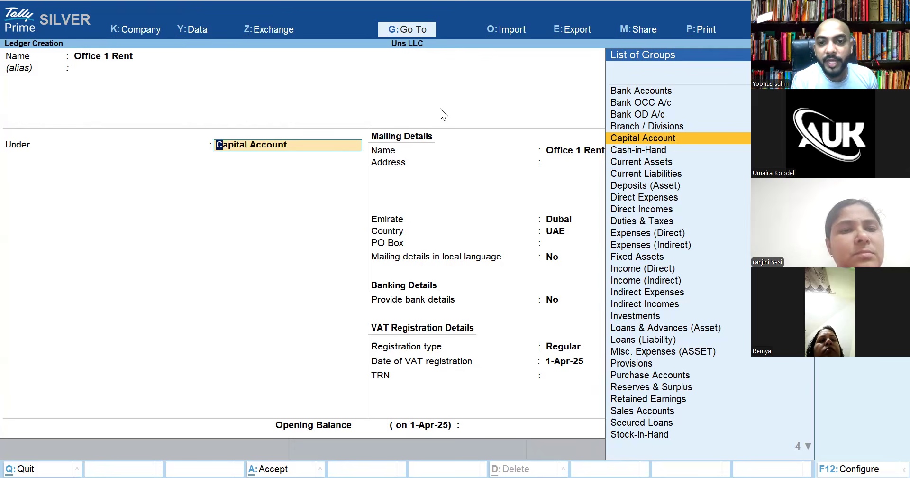
From the Under field, create an Office Rent group with parent Indirect Expenses
{"action": "key", "text": "alt+c"}
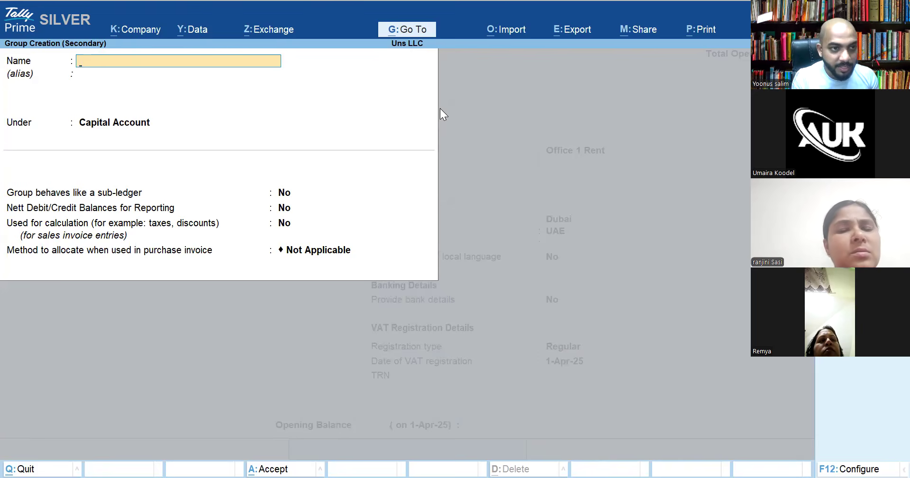
{"action": "type", "text": "O"}
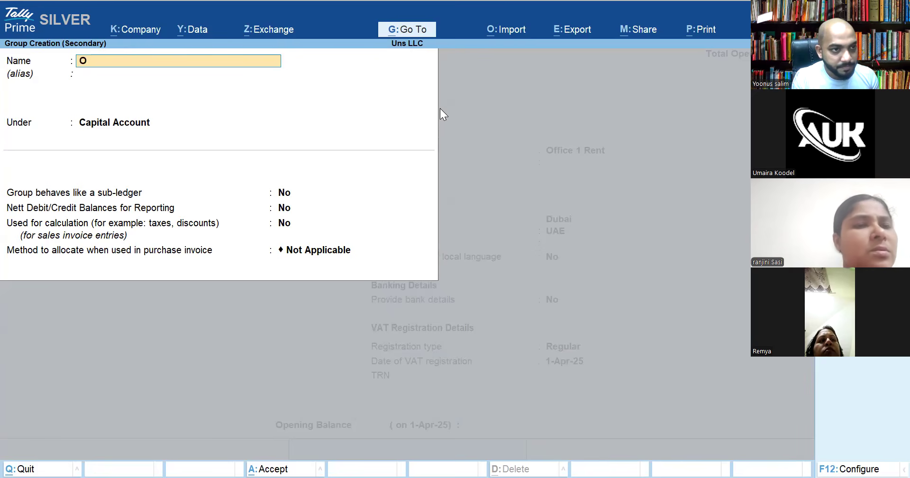
{"action": "type", "text": "ffice Rent"}
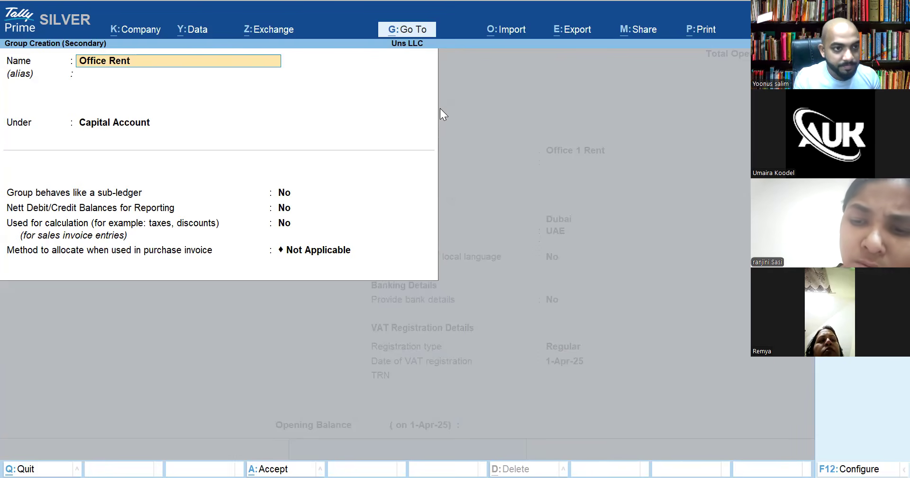
{"action": "key", "text": "Return"}
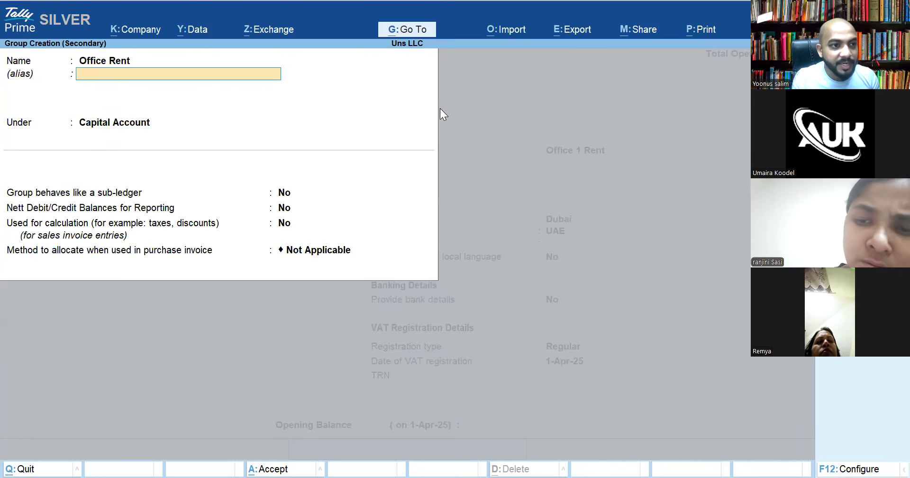
{"action": "key", "text": "Return"}
{"action": "type", "text": "Pr"}
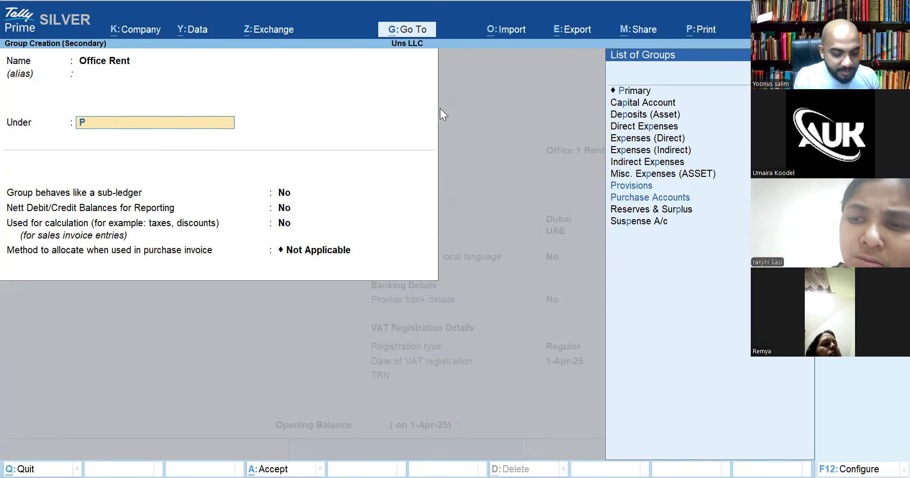
{"action": "key", "text": "BackSpace"}
{"action": "key", "text": "BackSpace"}
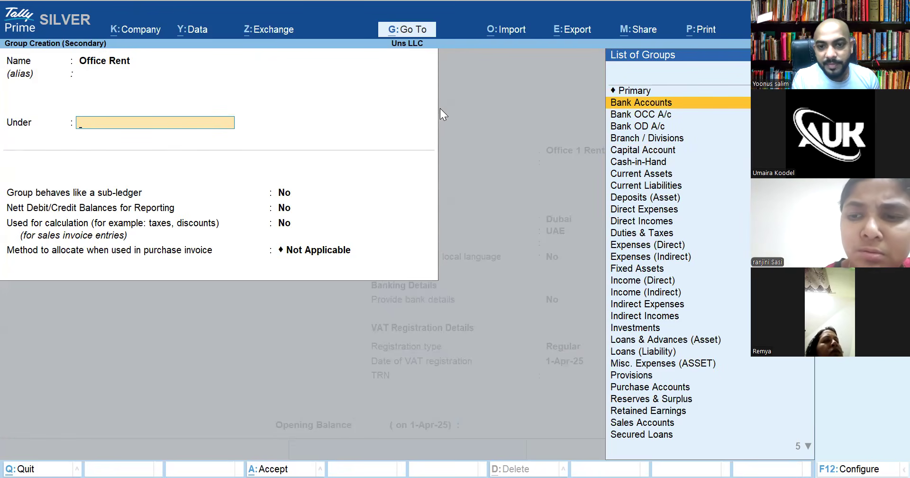
{"action": "type", "text": "Indi"}
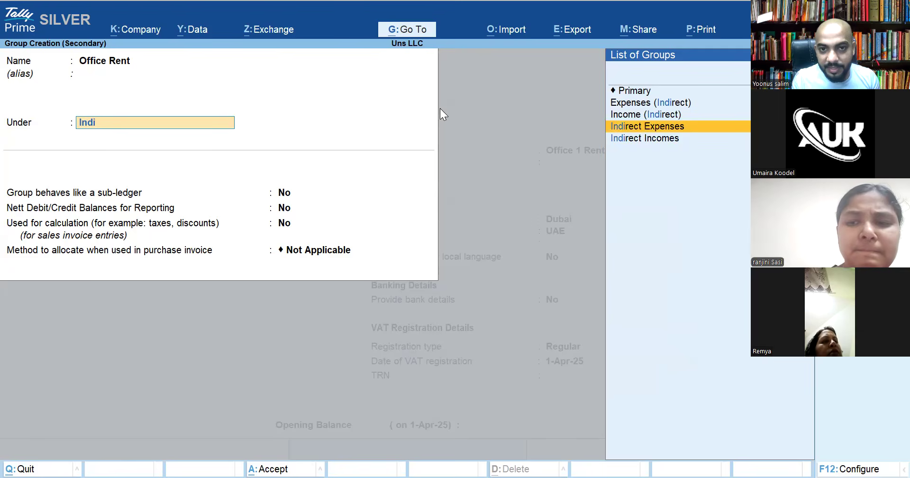
{"action": "key", "text": "Return"}
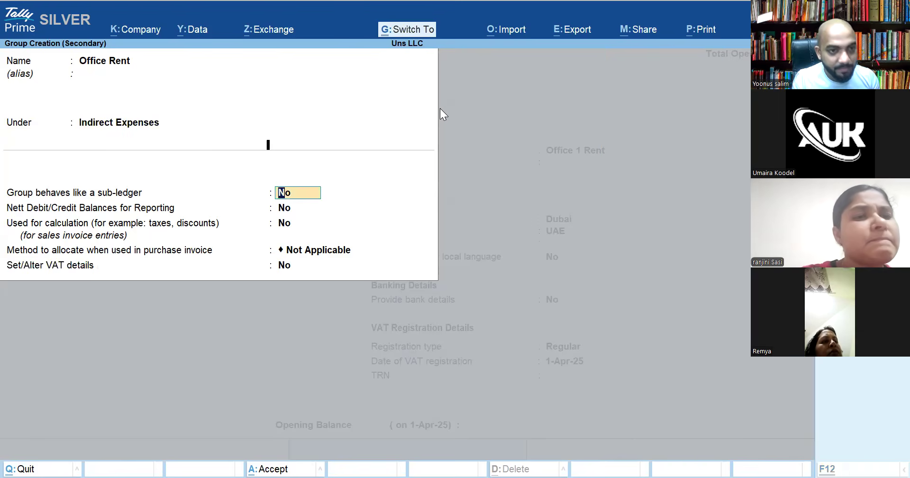
{"action": "key", "text": "ctrl+a"}
{"action": "key", "text": "BackSpace"}
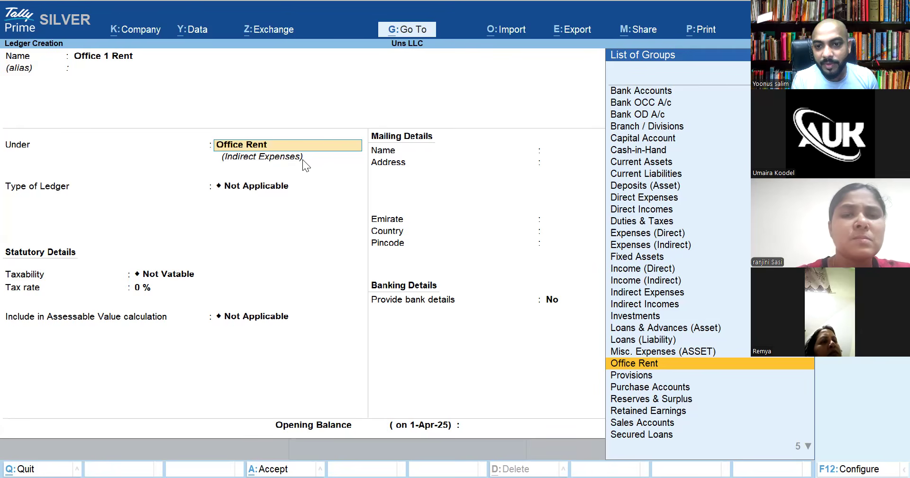
Discard the unsaved Office 1 Rent ledger, then title a whiteboard page 'Farmer Producer Company'
{"action": "key", "text": "Escape"}
{"action": "key", "text": "Escape"}
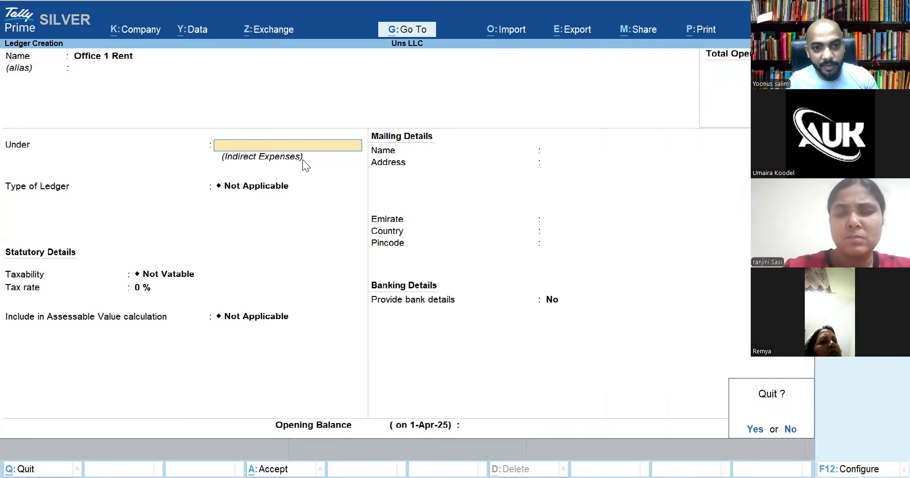
{"action": "key", "text": "Return"}
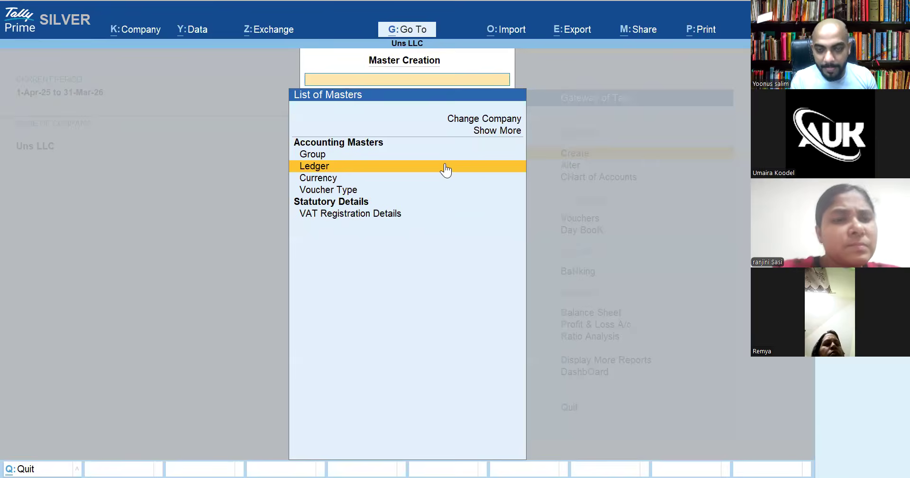
{"action": "left_click", "coordinate": [446, 166]}
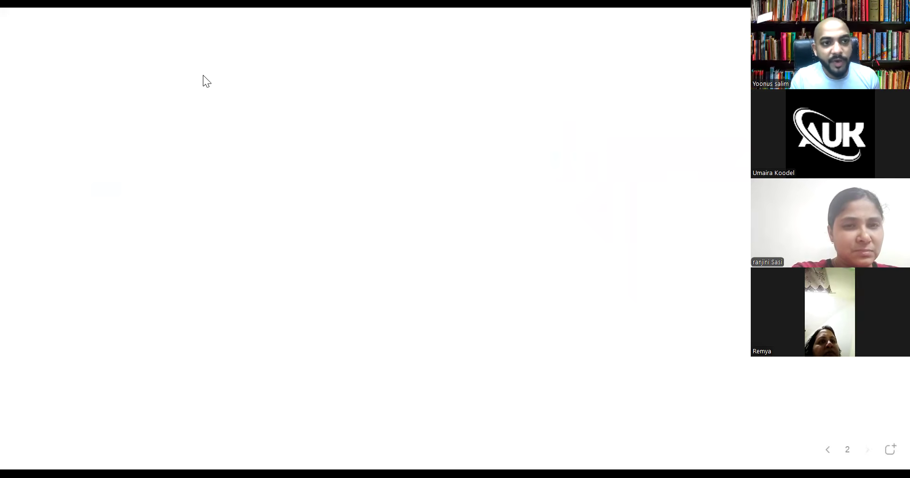
{"action": "left_click", "coordinate": [246, 63]}
{"action": "type", "text": "Far"}
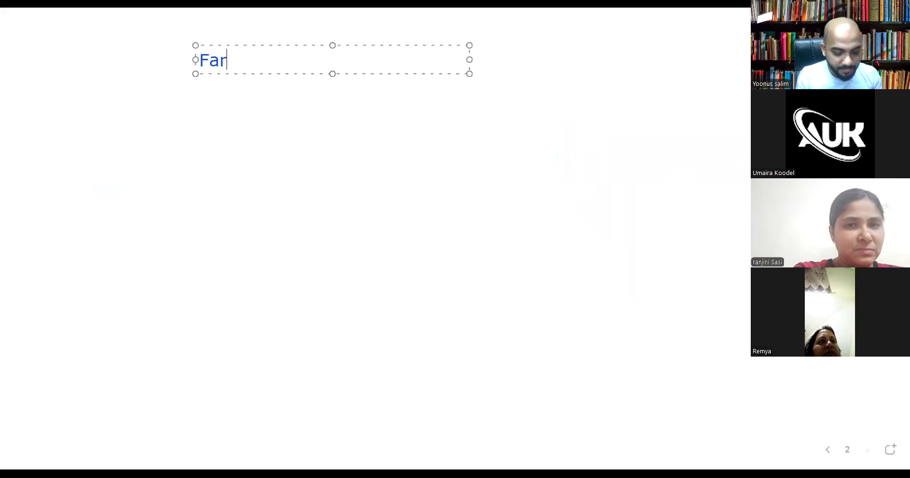
{"action": "type", "text": "mer Produ"}
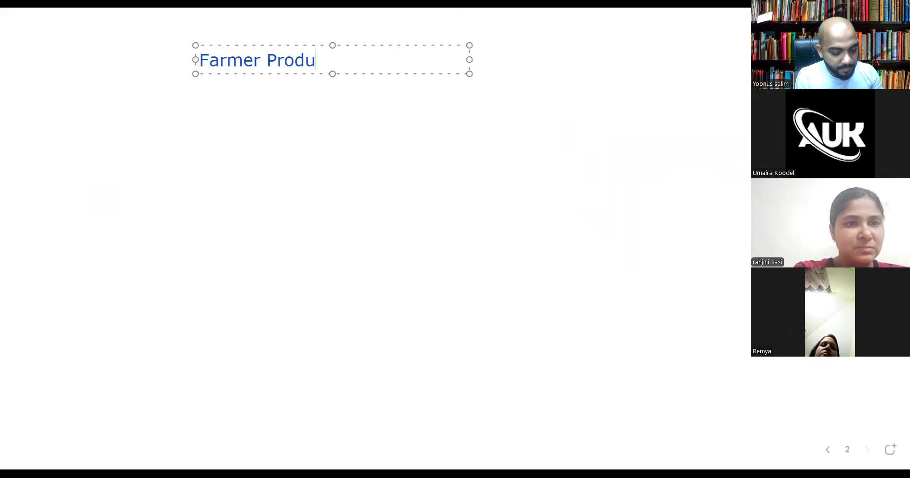
{"action": "type", "text": "cer Compa"}
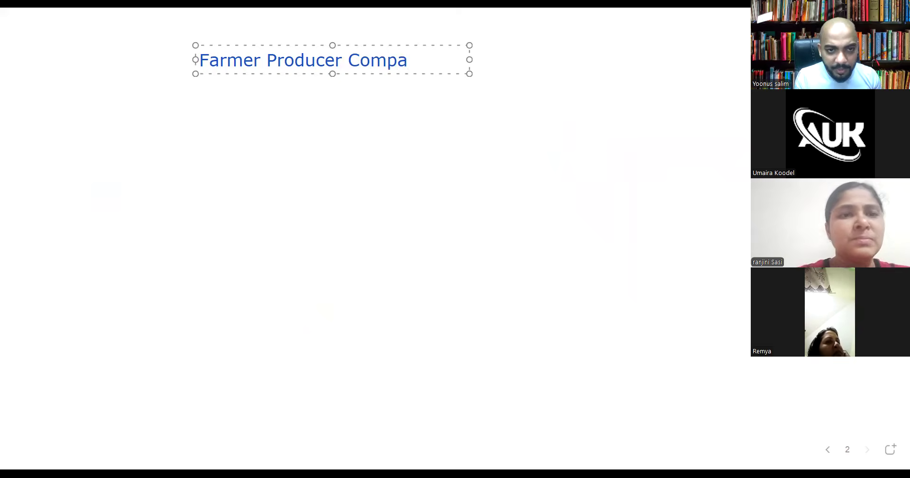
{"action": "type", "text": "ny"}
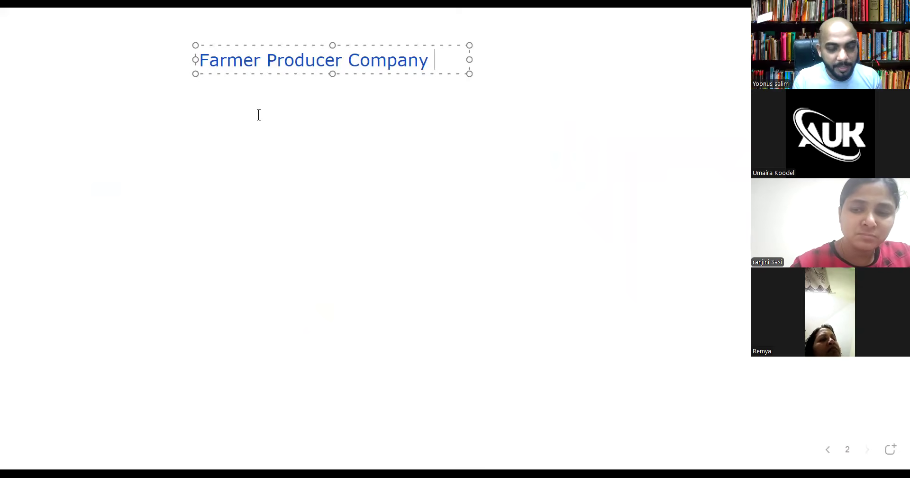
Type '18000+ Share Holders' in a new text box below the title
{"action": "left_click", "coordinate": [248, 105]}
{"action": "left_click", "coordinate": [248, 106]}
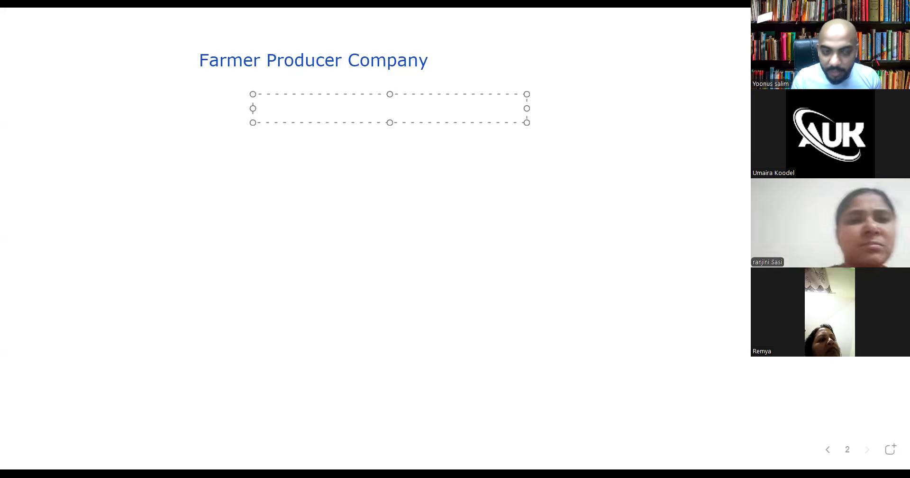
{"action": "type", "text": "18000+ "}
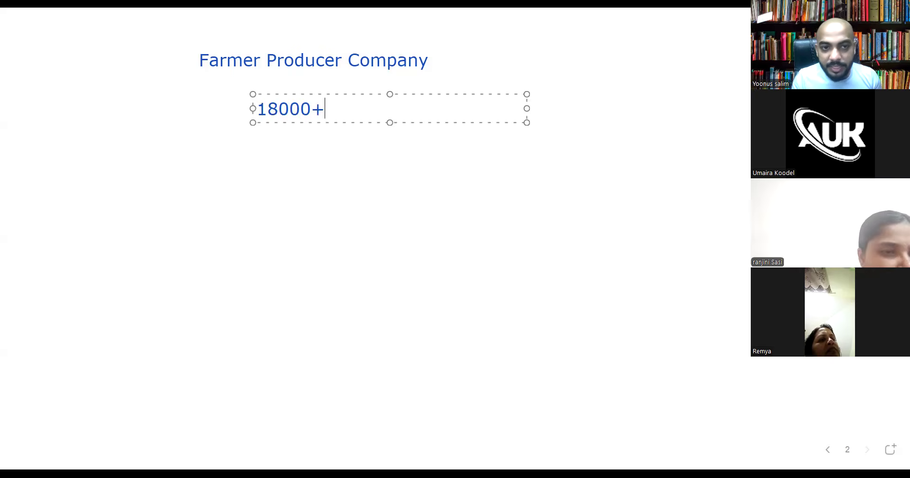
{"action": "type", "text": "Share "}
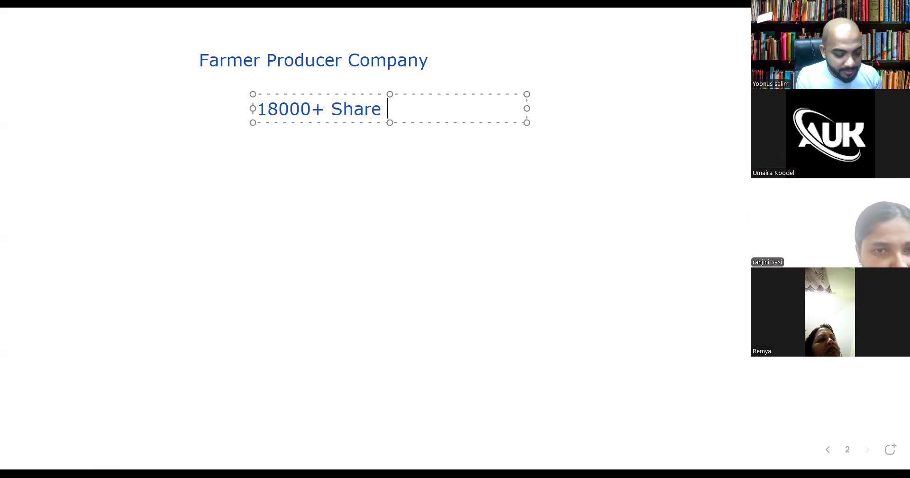
{"action": "type", "text": "Holders"}
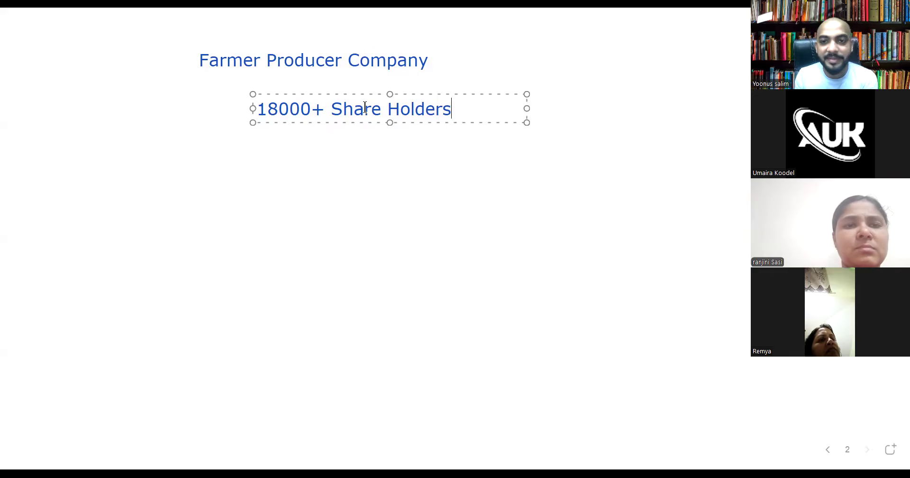
{"action": "key", "text": "Escape"}
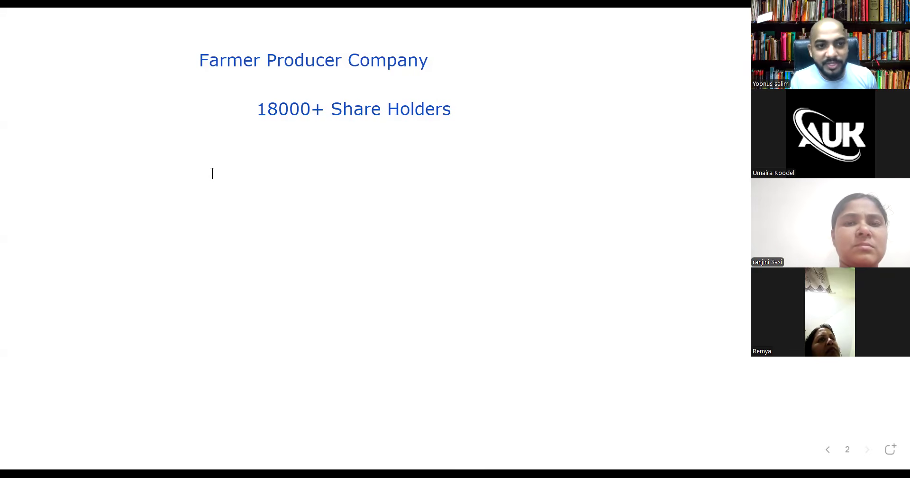
Write 'Federation - Malappuram' and draw a red arrow pointing down from it
{"action": "left_click", "coordinate": [401, 205]}
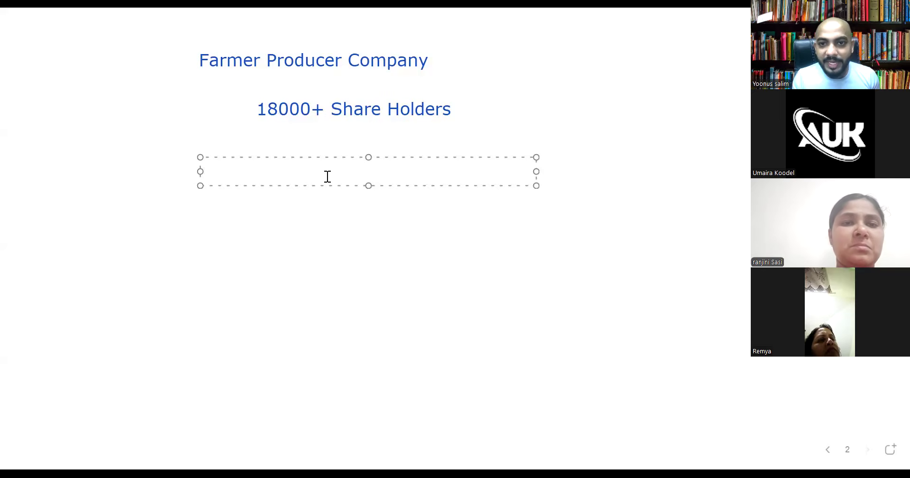
{"action": "type", "text": "Fede"}
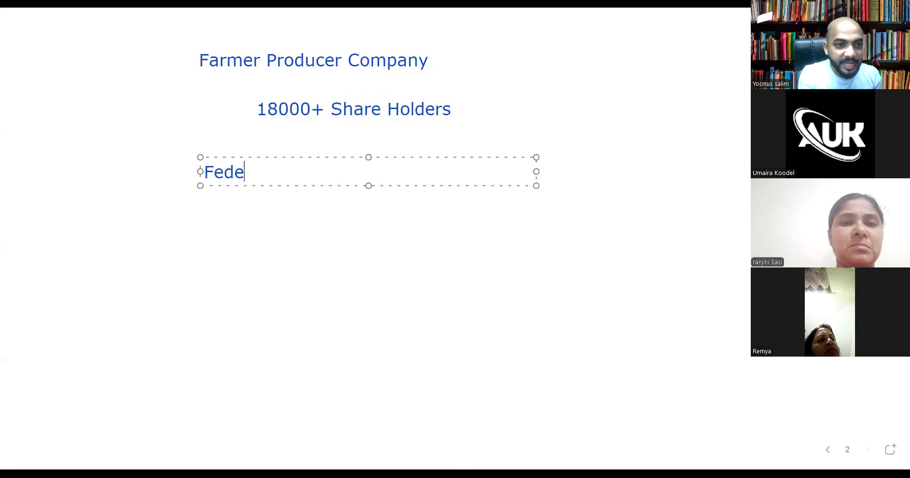
{"action": "type", "text": "ration"}
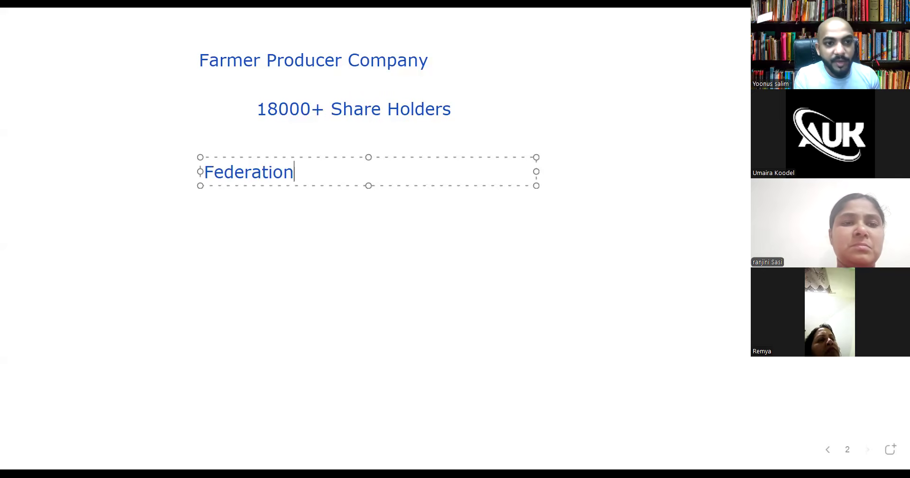
{"action": "type", "text": " - "}
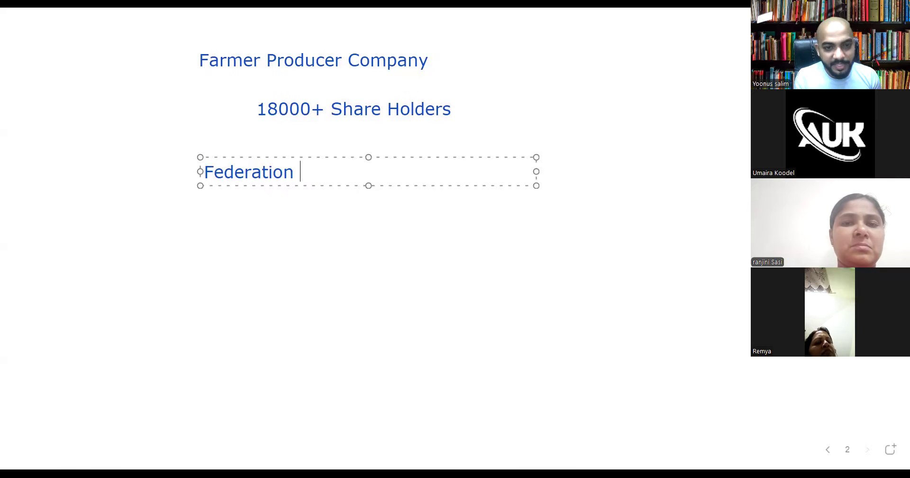
{"action": "type", "text": "Mal"}
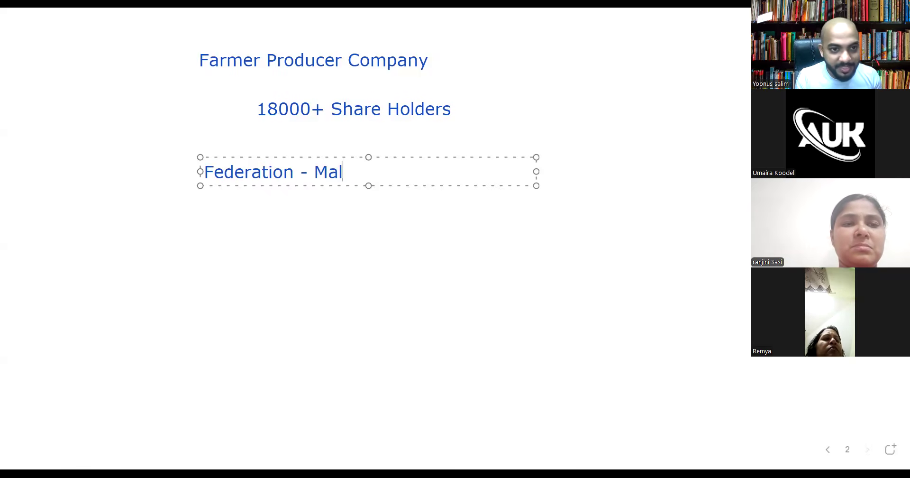
{"action": "type", "text": "appuram"}
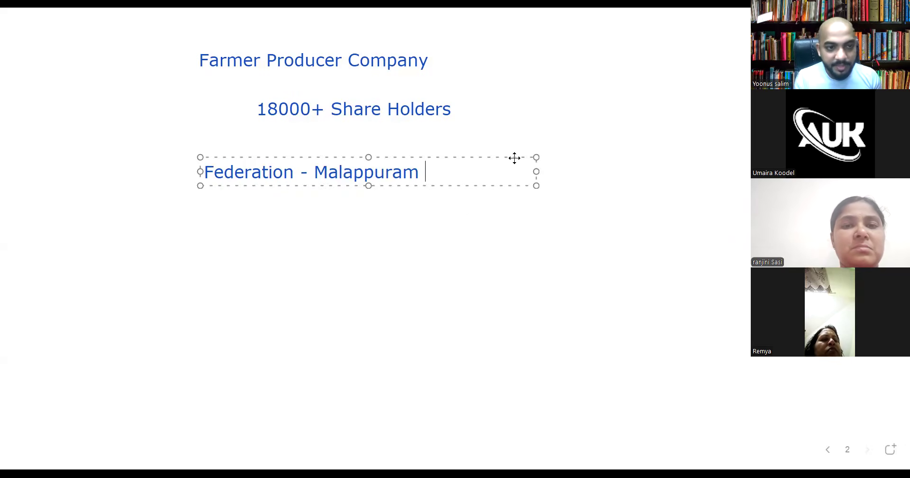
{"action": "key", "text": "Return"}
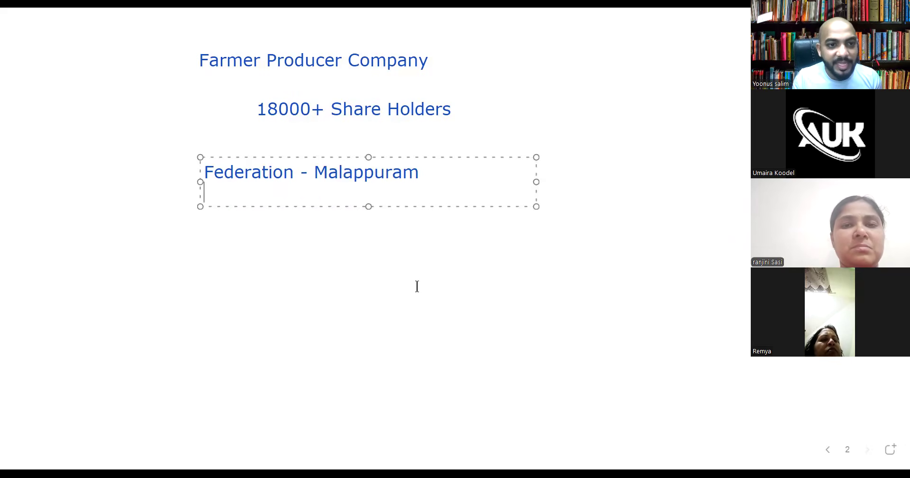
{"action": "left_click", "coordinate": [121, 131]}
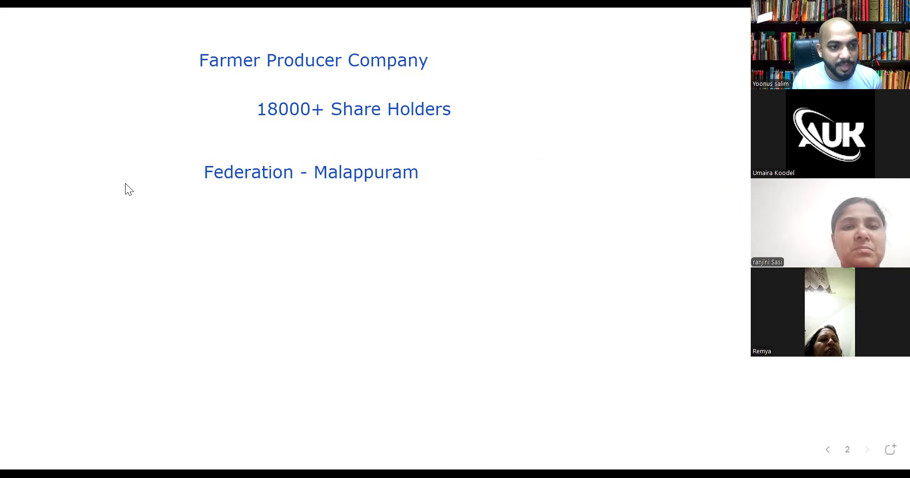
{"action": "left_click_drag", "start_coordinate": [283, 182], "coordinate": [283, 220]}
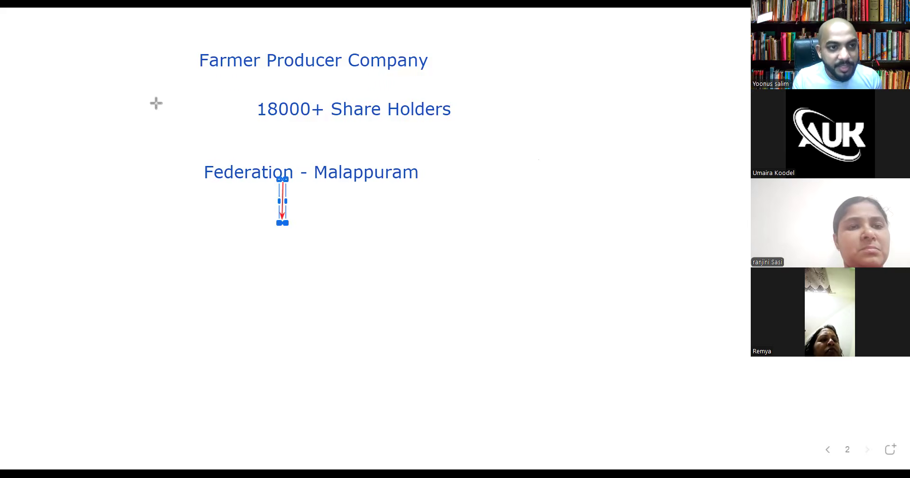
{"action": "left_click", "coordinate": [208, 241]}
Type 'Society' below the arrow and replace Malappuram with Panjayath in the federation line
{"action": "type", "text": "Society"}
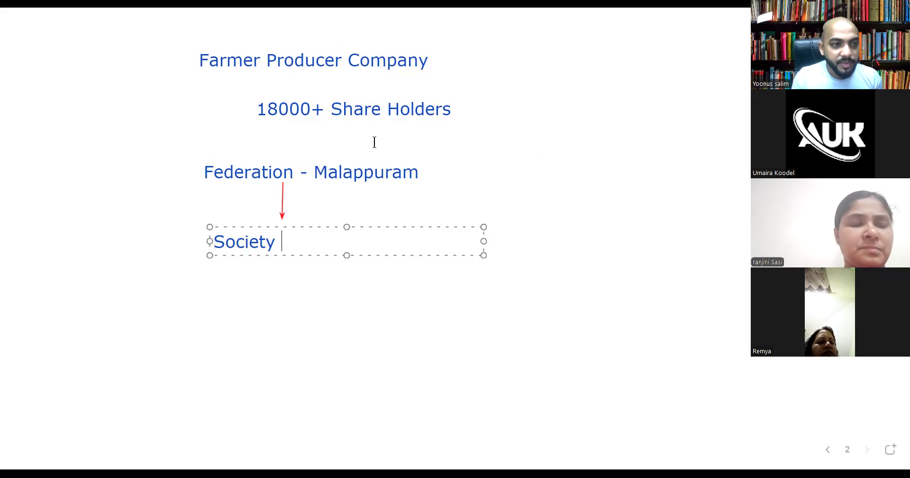
{"action": "left_click", "coordinate": [346, 177]}
{"action": "left_click", "coordinate": [419, 173]}
{"action": "left_click_drag", "start_coordinate": [419, 172], "coordinate": [314, 173]}
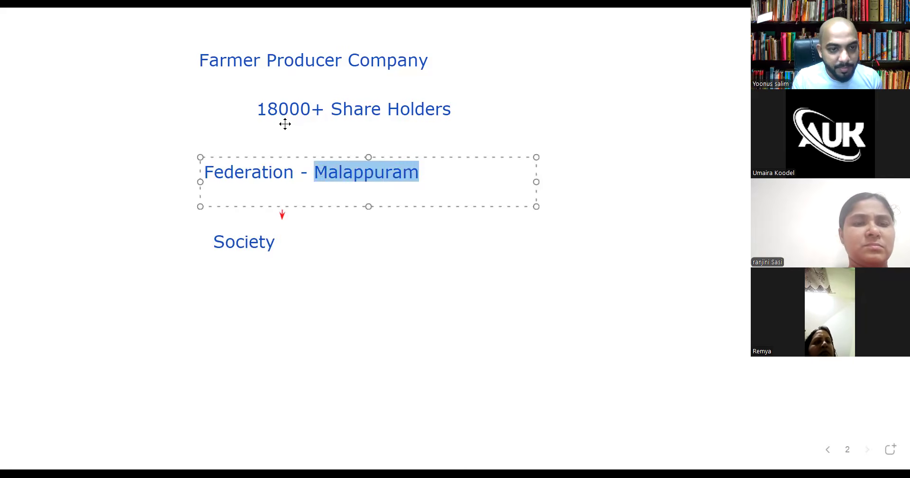
{"action": "type", "text": "Panjayath"}
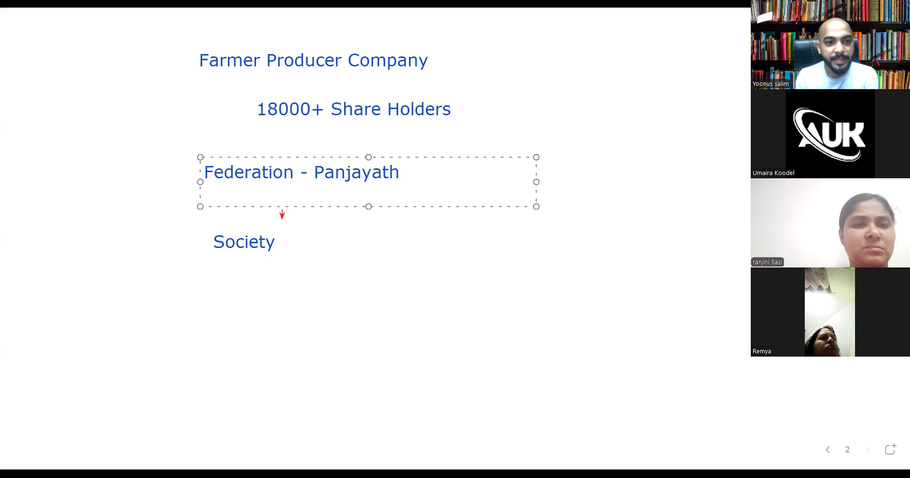
{"action": "left_click", "coordinate": [363, 296]}
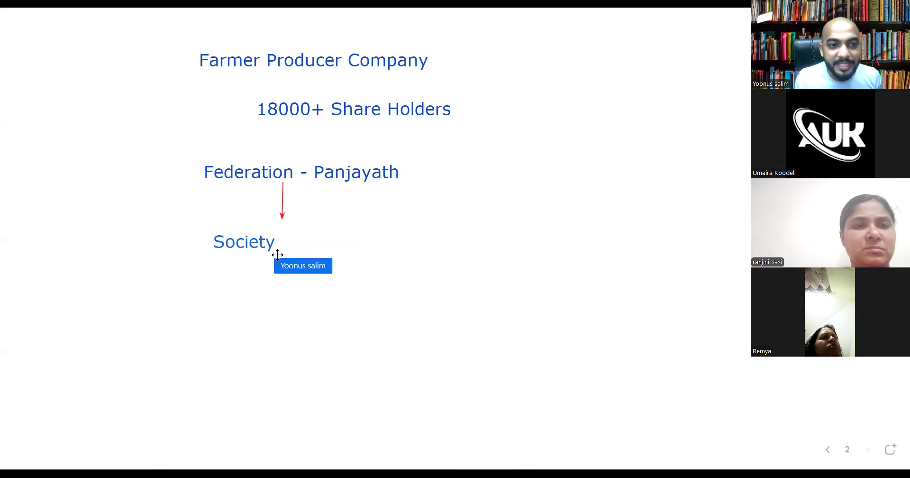
Extend the Society text to read 'Society - Ward -15-20'
{"action": "left_click", "coordinate": [277, 246]}
{"action": "left_click", "coordinate": [277, 247]}
{"action": "type", "text": "- W"}
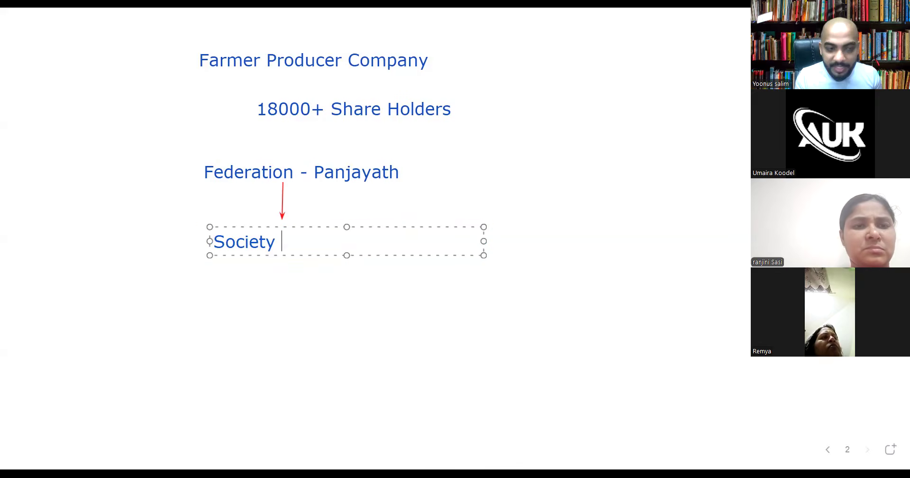
{"action": "type", "text": "ard"}
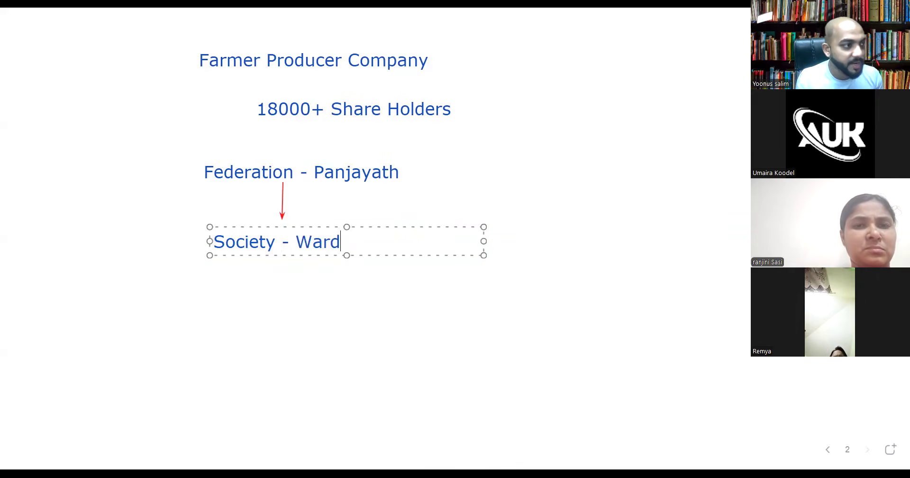
{"action": "left_click", "coordinate": [400, 328]}
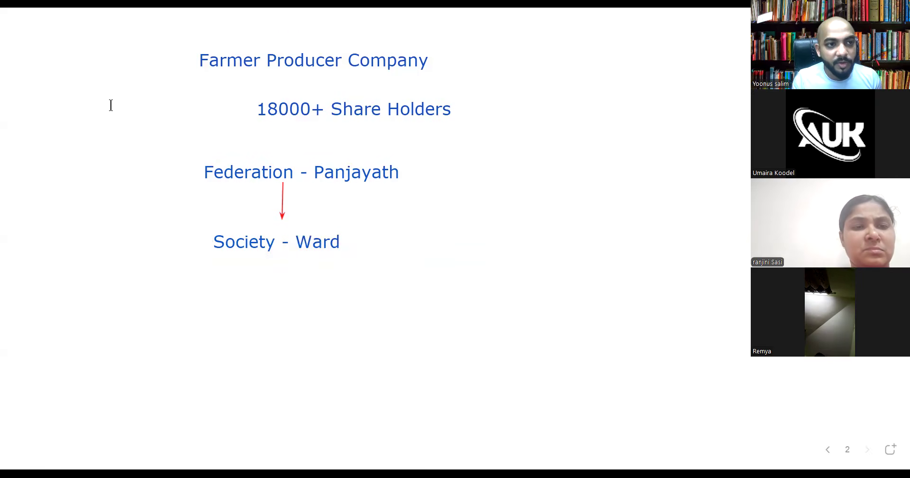
{"action": "left_click", "coordinate": [287, 243]}
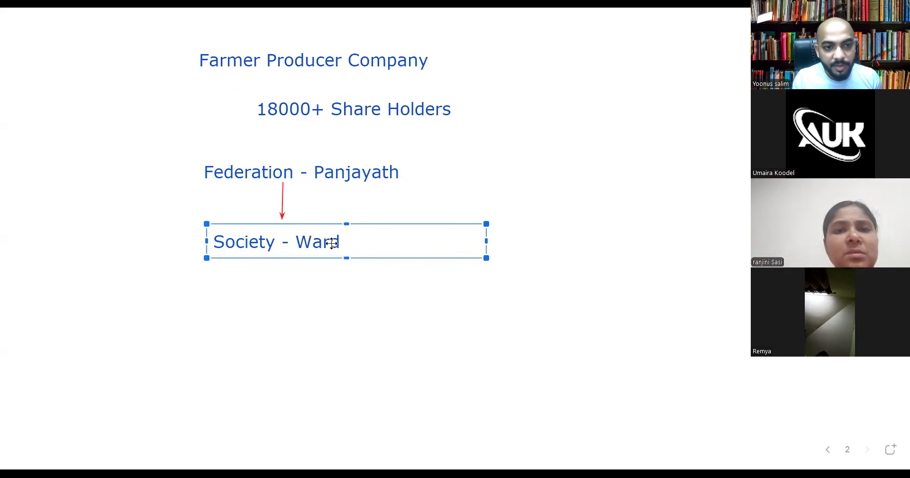
{"action": "left_click", "coordinate": [332, 243]}
{"action": "type", "text": "-"}
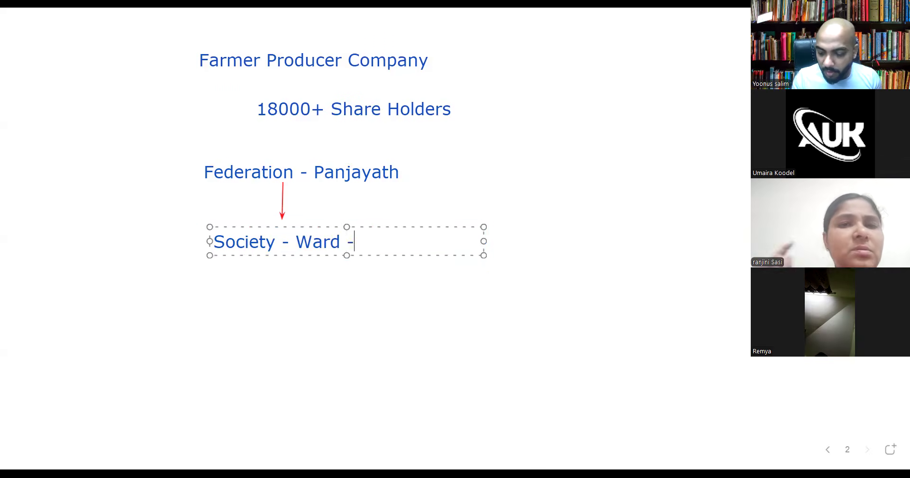
{"action": "type", "text": "15-"}
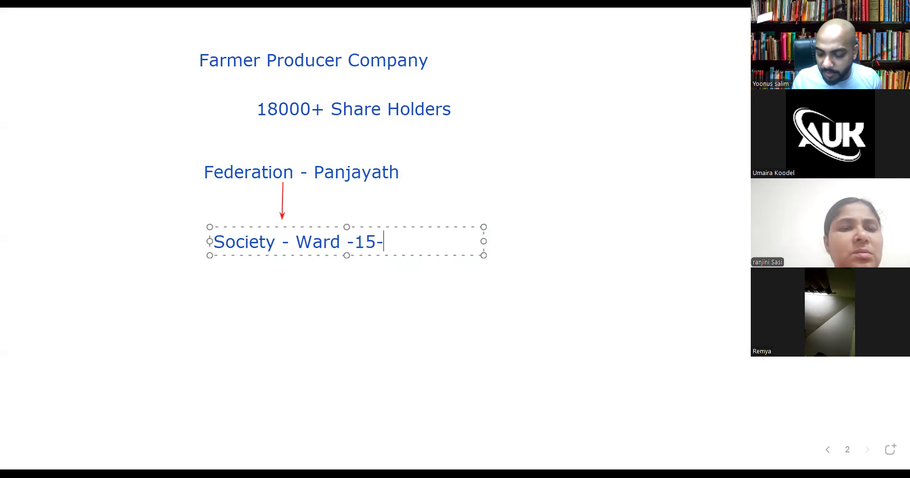
{"action": "type", "text": "20"}
{"action": "left_click", "coordinate": [479, 304]}
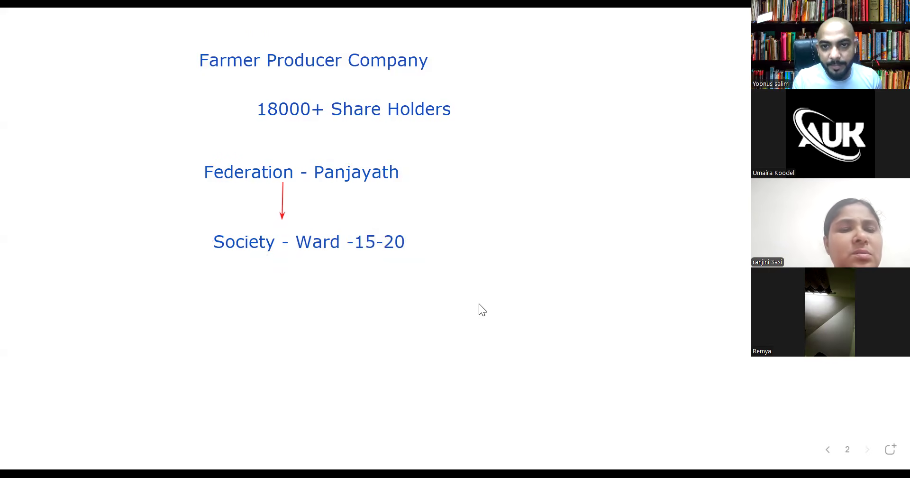
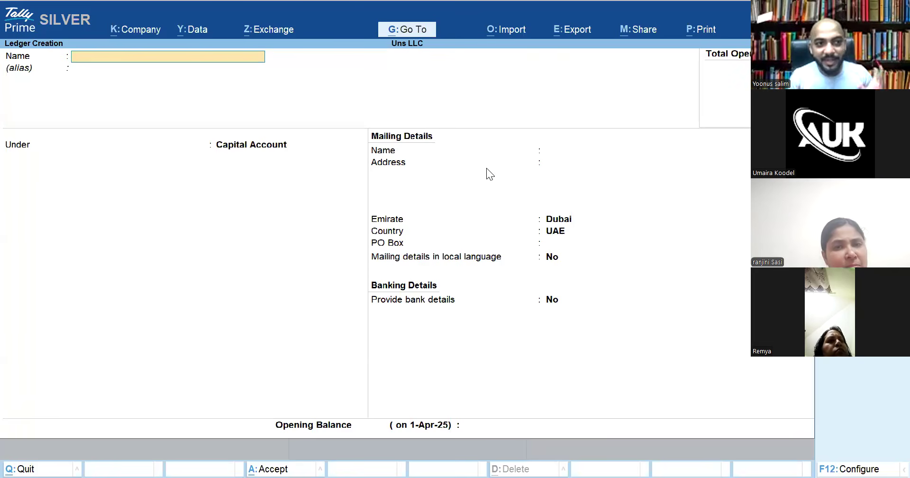
Enter the owner's capital ledger name and move to its Under group field
{"action": "type", "text": "Yoonus Ca"}
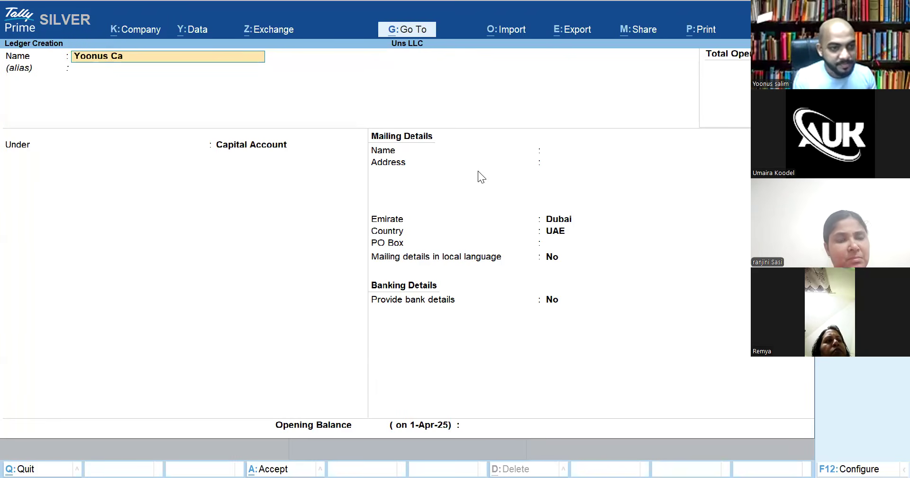
{"action": "type", "text": "pital"}
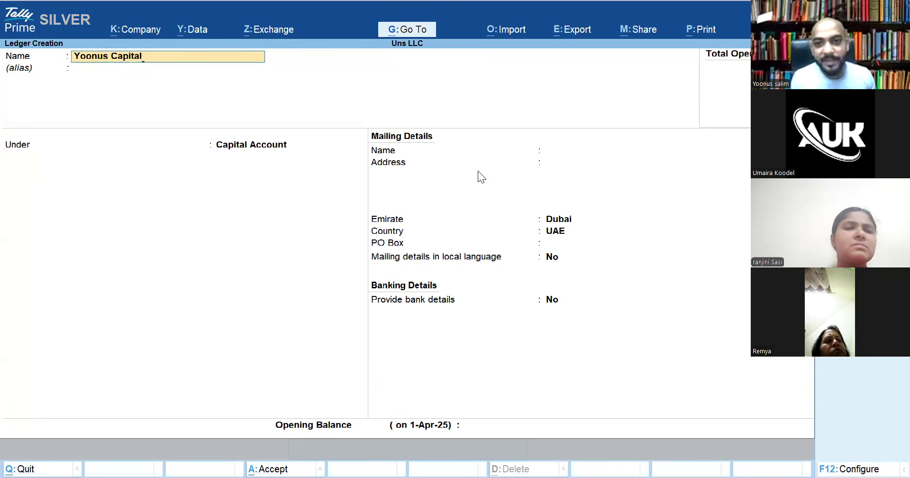
{"action": "key", "text": "Return"}
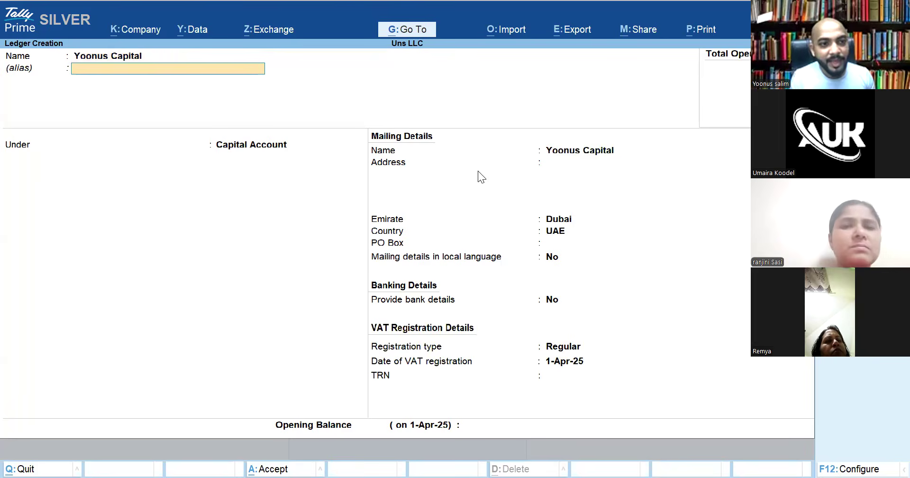
{"action": "key", "text": "Return"}
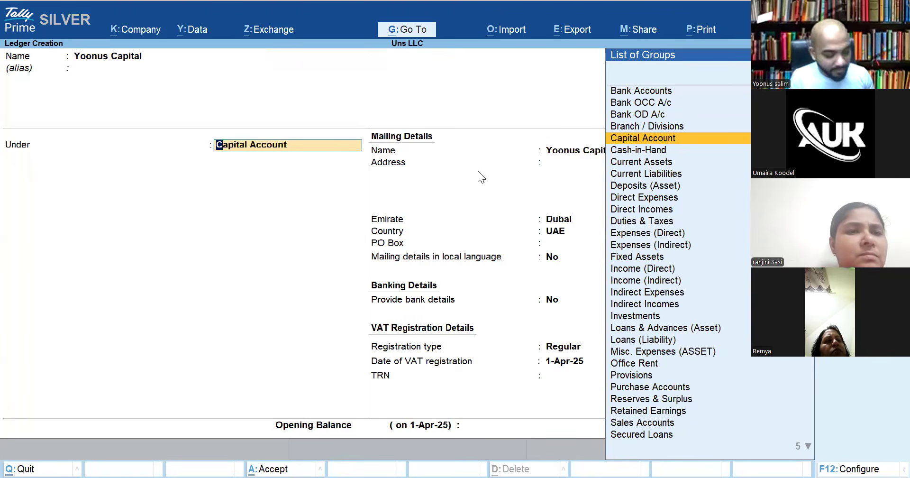
Create the new group 'Muthuvallur Federation' and begin a new parent group for it
{"action": "key", "text": "alt+c"}
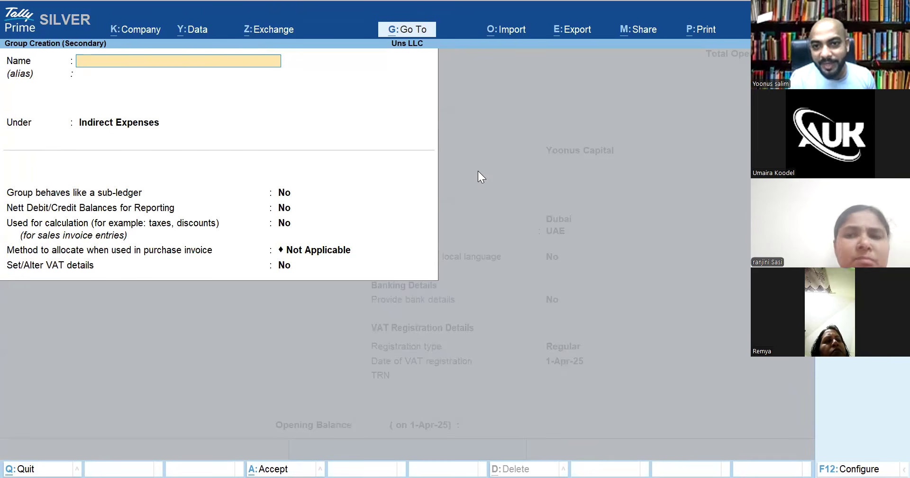
{"action": "type", "text": "Fed"}
{"action": "key", "text": "BackSpace"}
{"action": "key", "text": "BackSpace"}
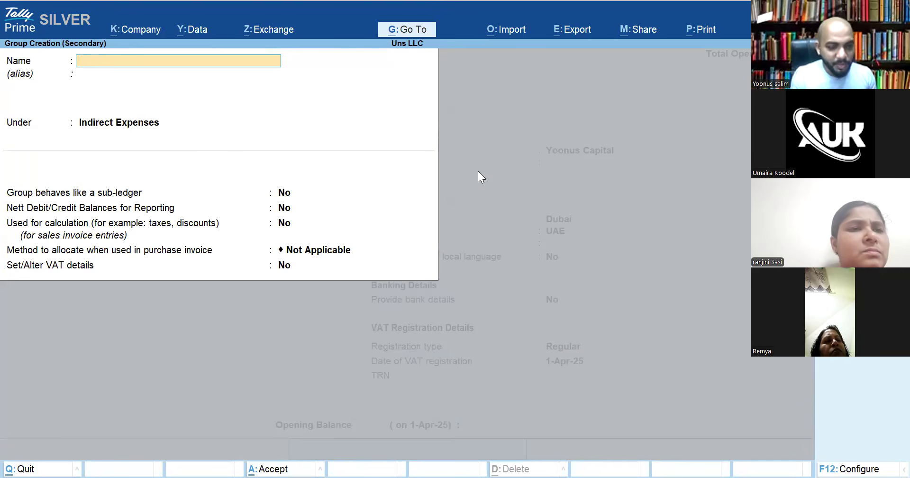
{"action": "type", "text": "Muthu"}
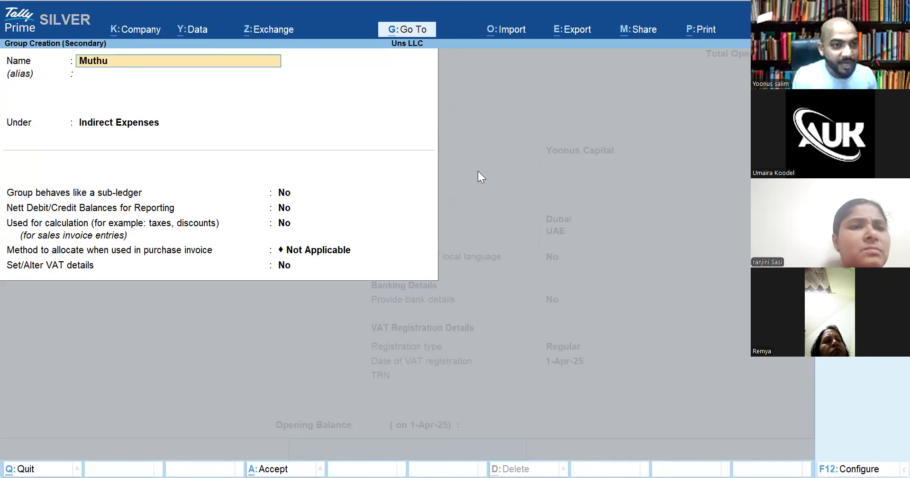
{"action": "type", "text": "vallur"}
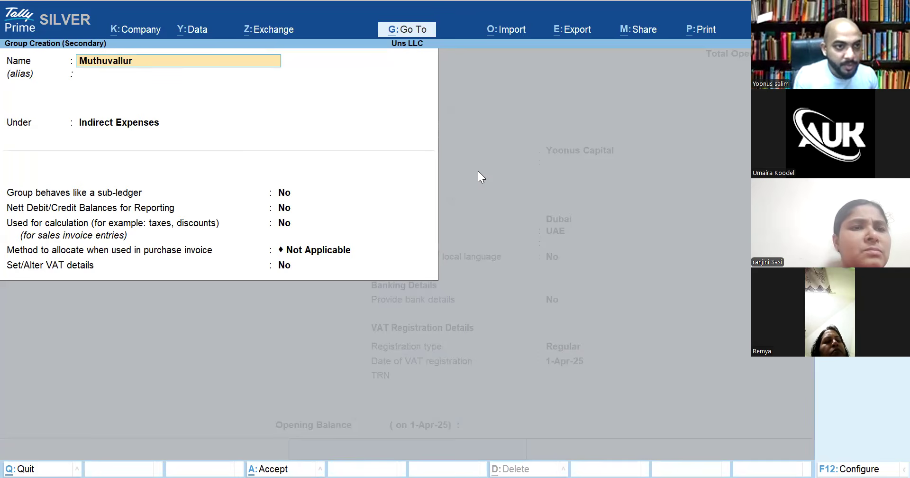
{"action": "type", "text": " Federation"}
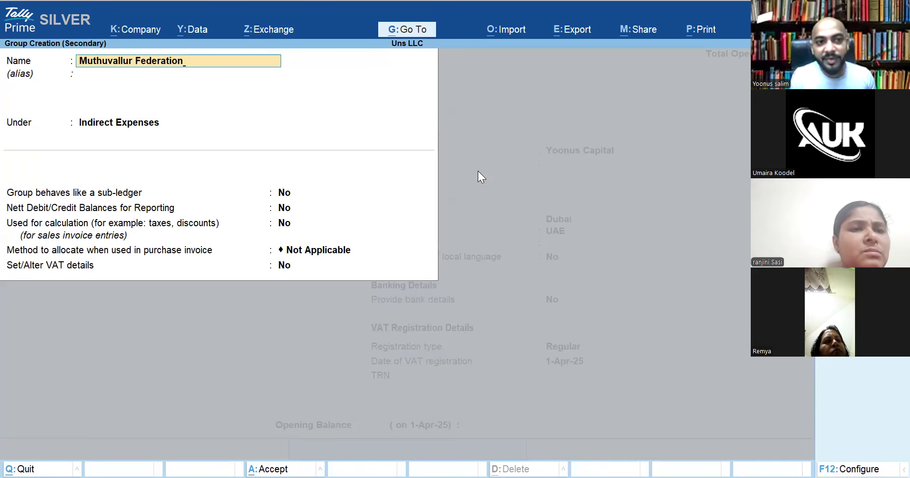
{"action": "key", "text": "Return"}
{"action": "key", "text": "Return"}
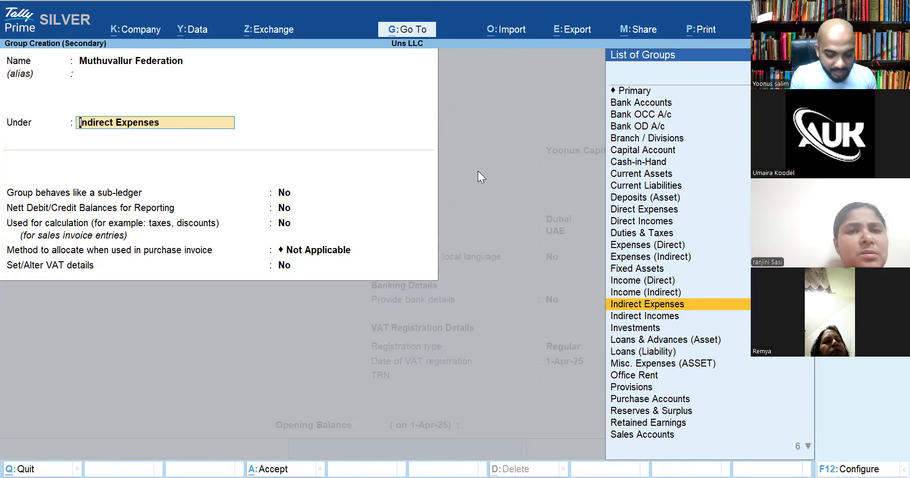
{"action": "key", "text": "Return"}
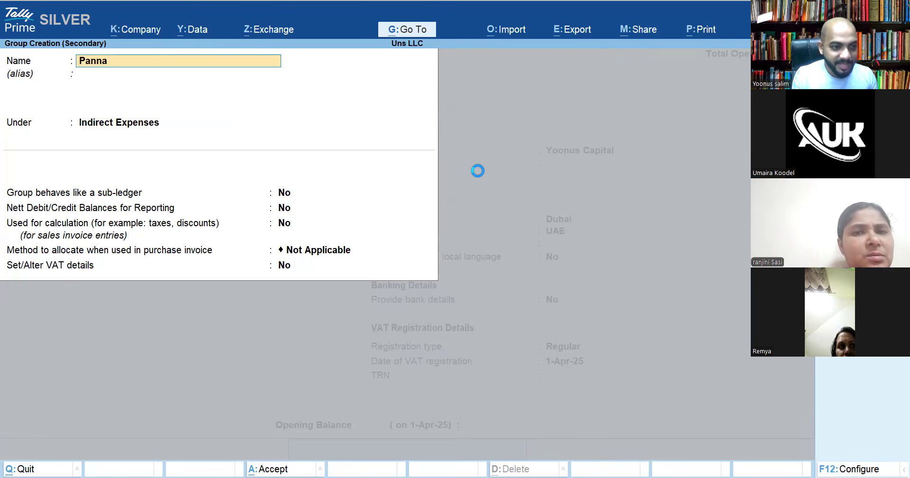
Create group Pannatalungal under Capital Account and save Muthuvallur Federation beneath it
{"action": "type", "text": "gal"}
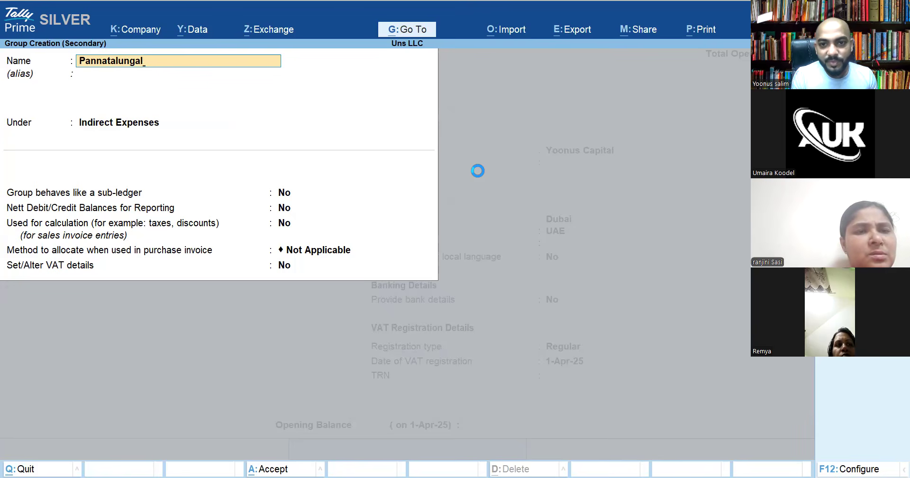
{"action": "key", "text": "Return"}
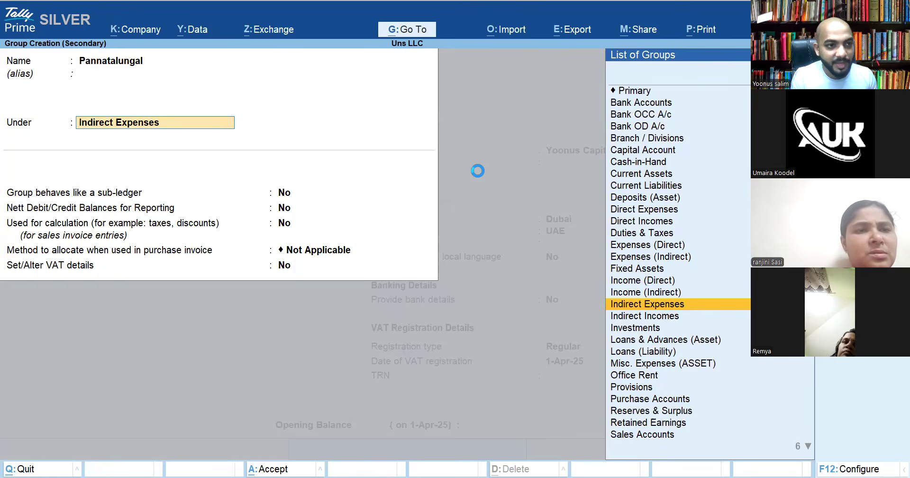
{"action": "type", "text": "Capital"}
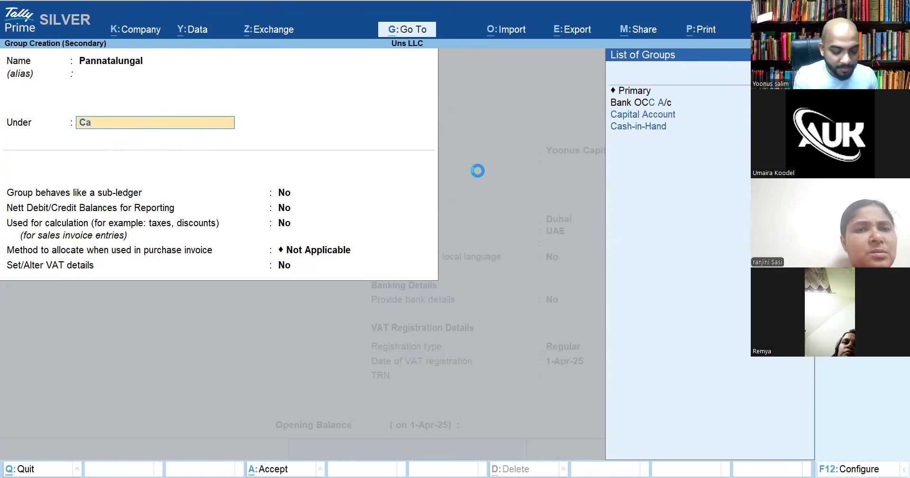
{"action": "key", "text": "Return"}
{"action": "key", "text": "Return"}
{"action": "key", "text": "Return"}
{"action": "key", "text": "Return"}
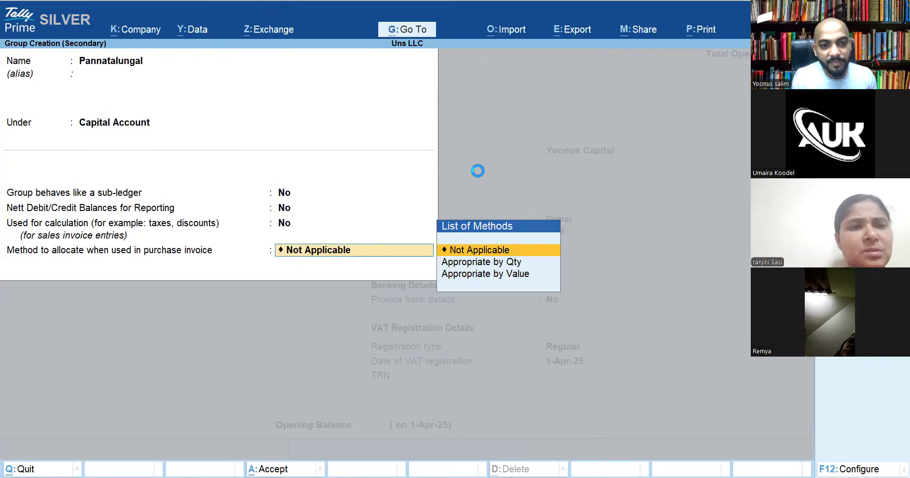
{"action": "key", "text": "Return"}
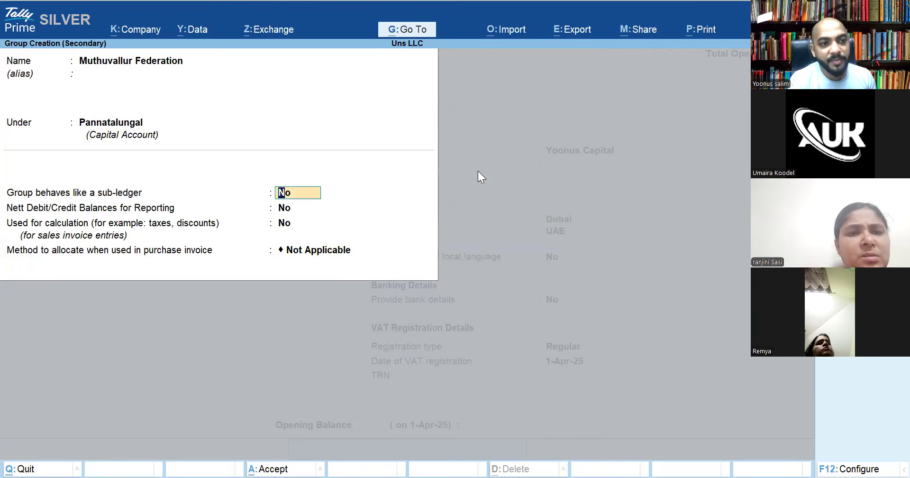
{"action": "key", "text": "Return"}
{"action": "key", "text": "Return"}
{"action": "key", "text": "Return"}
{"action": "key", "text": "Return"}
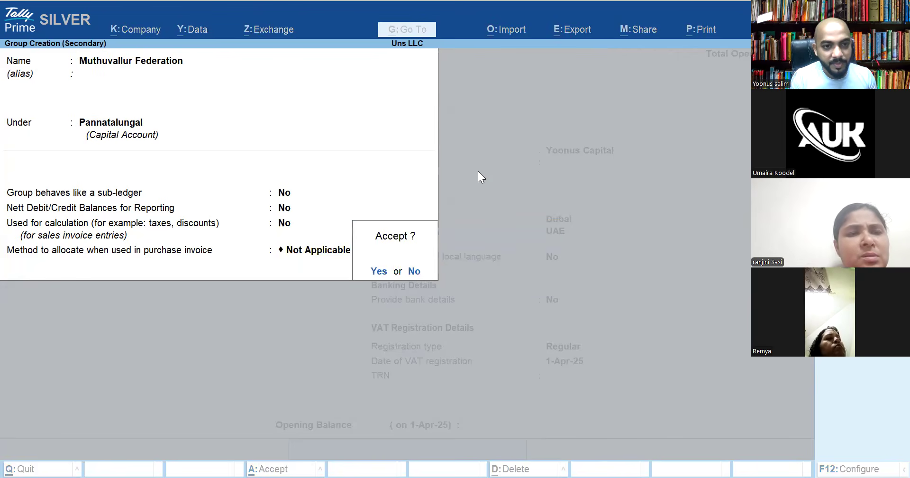
{"action": "key", "text": "Return"}
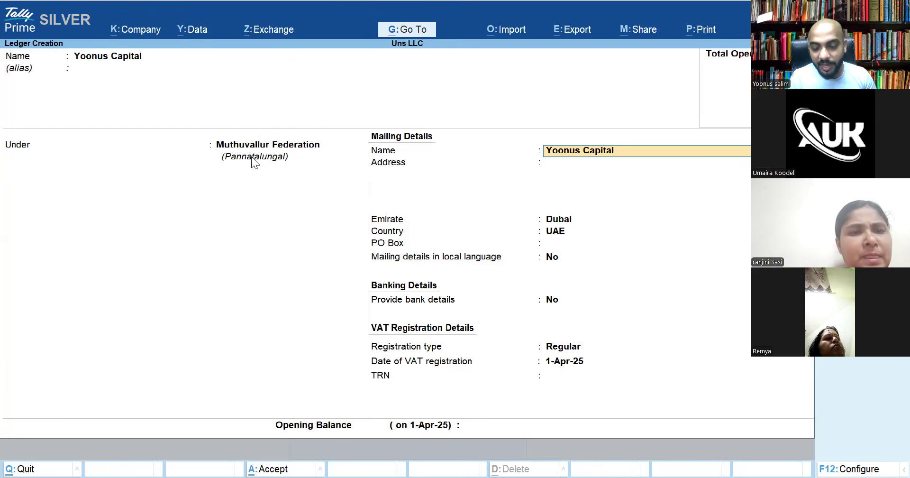
Give the owner's capital ledger a 100,000 Cr opening balance and save it
{"action": "key", "text": "Return"}
{"action": "key", "text": "Return"}
{"action": "key", "text": "Return"}
{"action": "key", "text": "Return"}
{"action": "key", "text": "Return"}
{"action": "key", "text": "Return"}
{"action": "key", "text": "Return"}
{"action": "key", "text": "Return"}
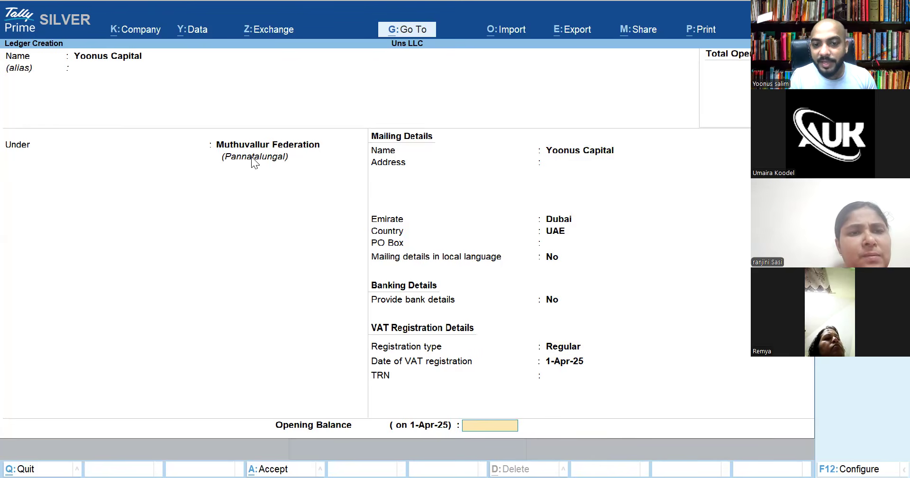
{"action": "key", "text": "Return"}
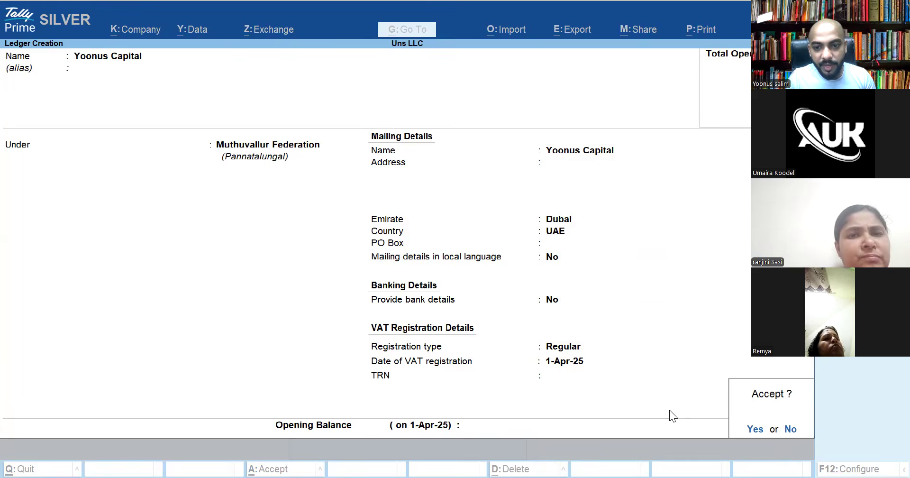
{"action": "left_click", "coordinate": [788, 431]}
{"action": "left_click", "coordinate": [788, 430]}
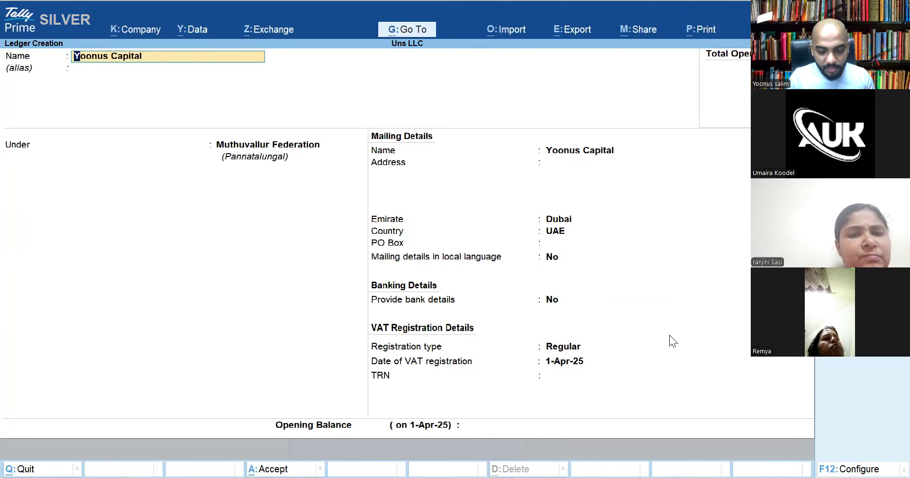
{"action": "key", "text": "Return"}
{"action": "key", "text": "Return"}
{"action": "key", "text": "Return"}
{"action": "key", "text": "Return"}
{"action": "key", "text": "Return"}
{"action": "key", "text": "Return"}
{"action": "key", "text": "Return"}
{"action": "key", "text": "Return"}
{"action": "key", "text": "Return"}
{"action": "key", "text": "Return"}
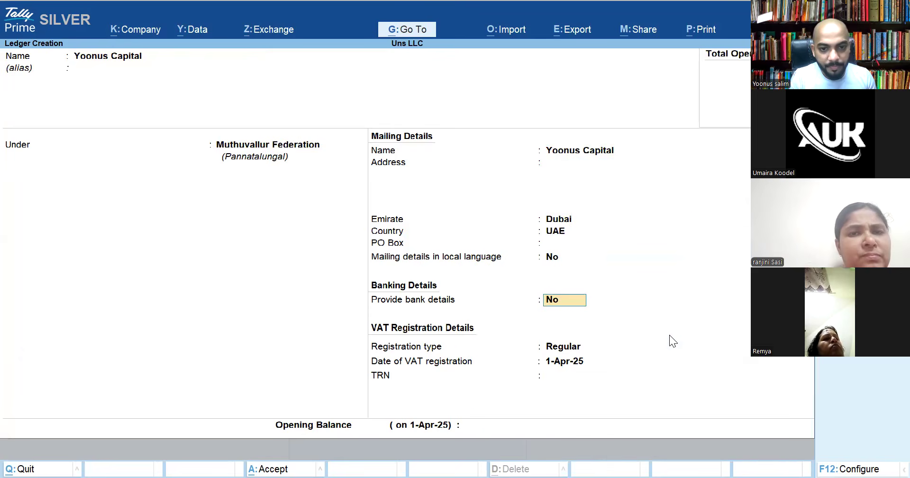
{"action": "key", "text": "Return"}
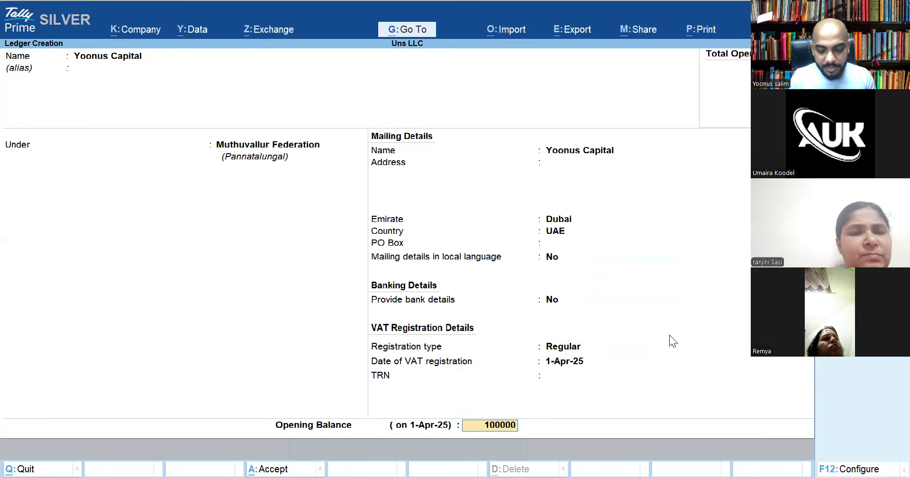
{"action": "key", "text": "Return"}
{"action": "key", "text": "Return"}
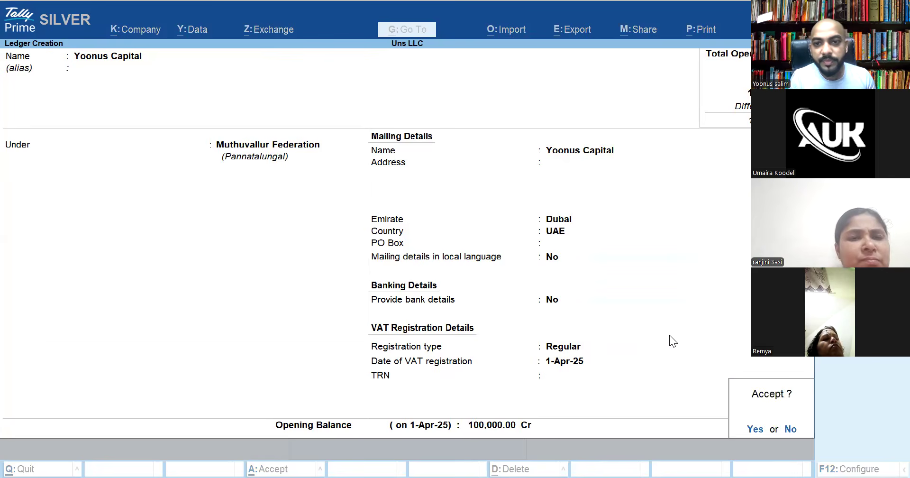
{"action": "key", "text": "Return"}
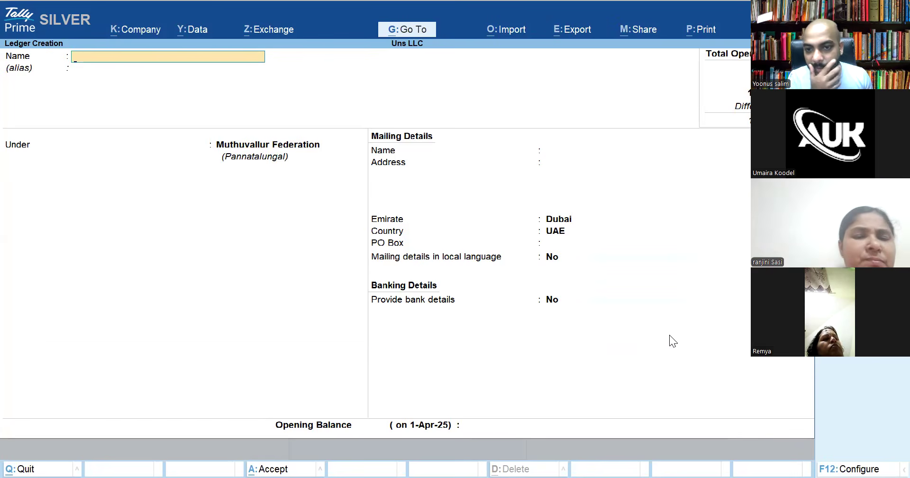
Correct the second capital ledger's name after the 'Name already exists' error, then clear its group search
{"action": "type", "text": "Umaira"}
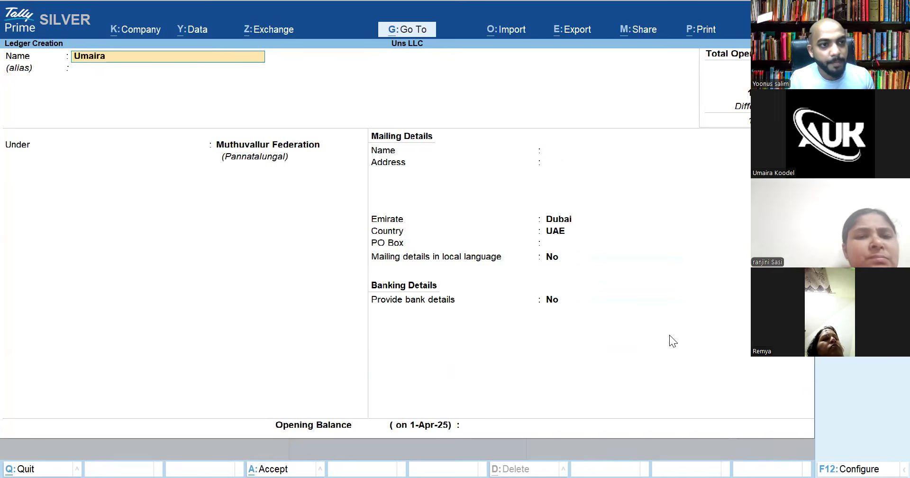
{"action": "key", "text": "Return"}
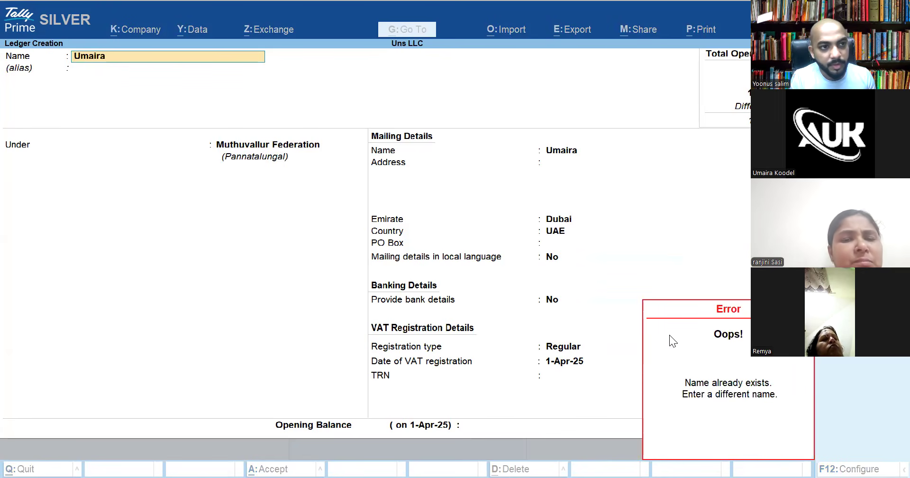
{"action": "type", "text": "A"}
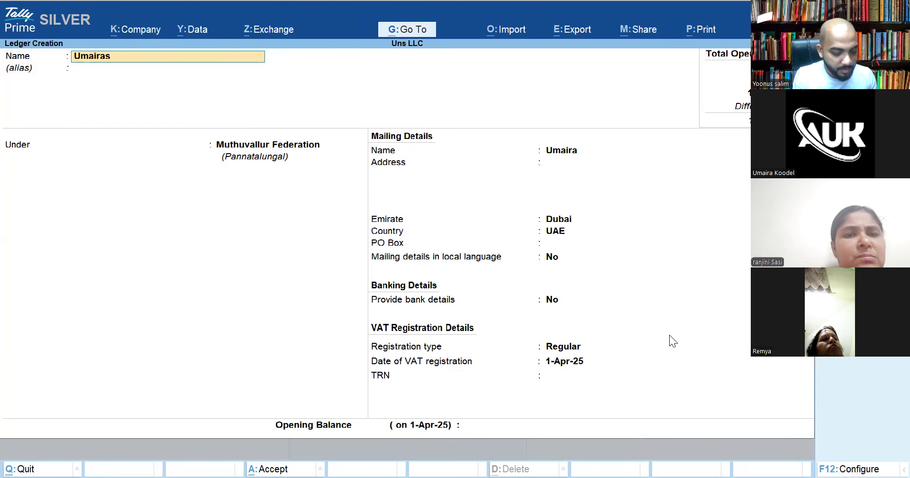
{"action": "key", "text": "Return"}
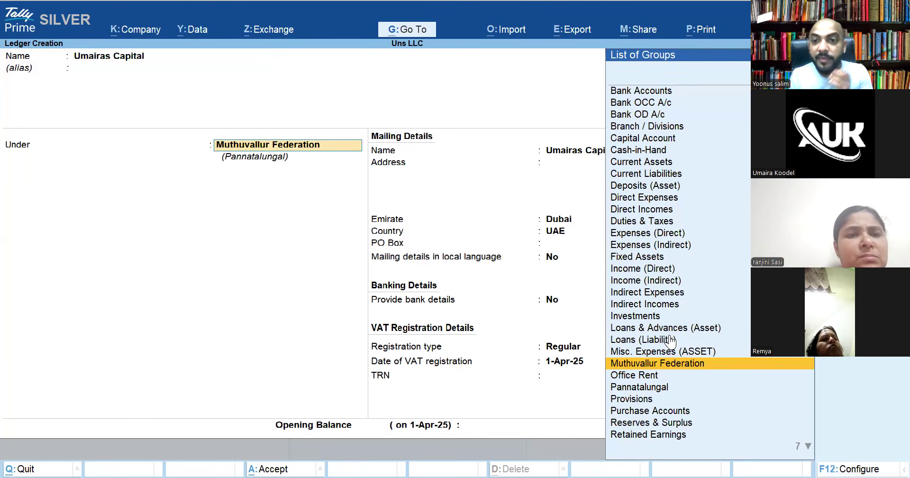
{"action": "type", "text": "K"}
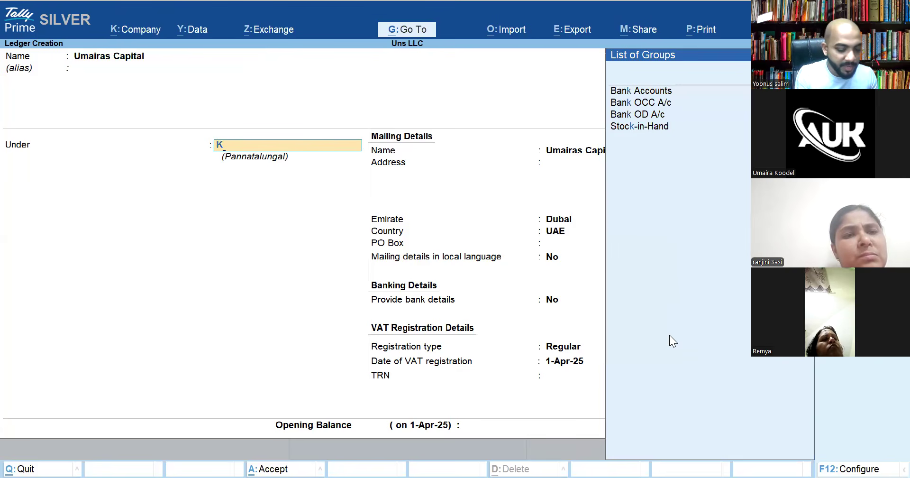
{"action": "type", "text": "a"}
{"action": "key", "text": "BackSpace"}
{"action": "key", "text": "BackSpace"}
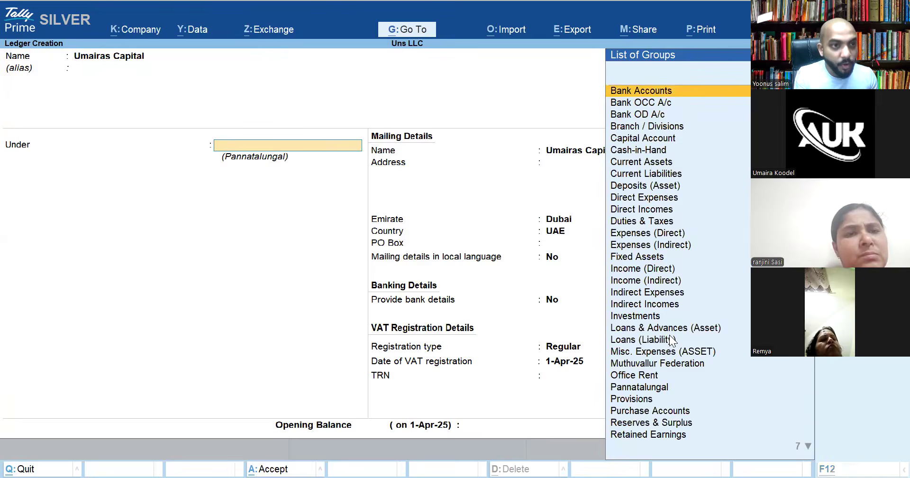
Create a new group named 'Kuzhimanna Fedeeration' for the capital ledger
{"action": "key", "text": "alt+c"}
{"action": "type", "text": "Kuzhiman"}
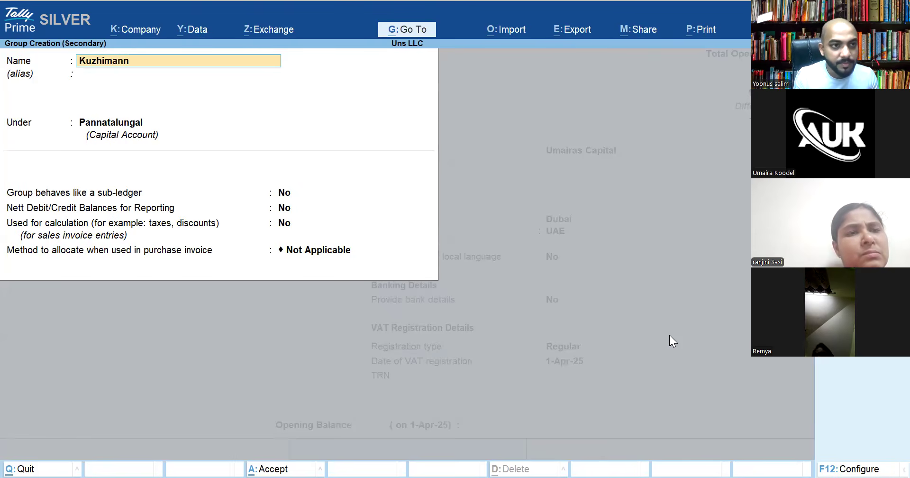
{"action": "key", "text": "BackSpace"}
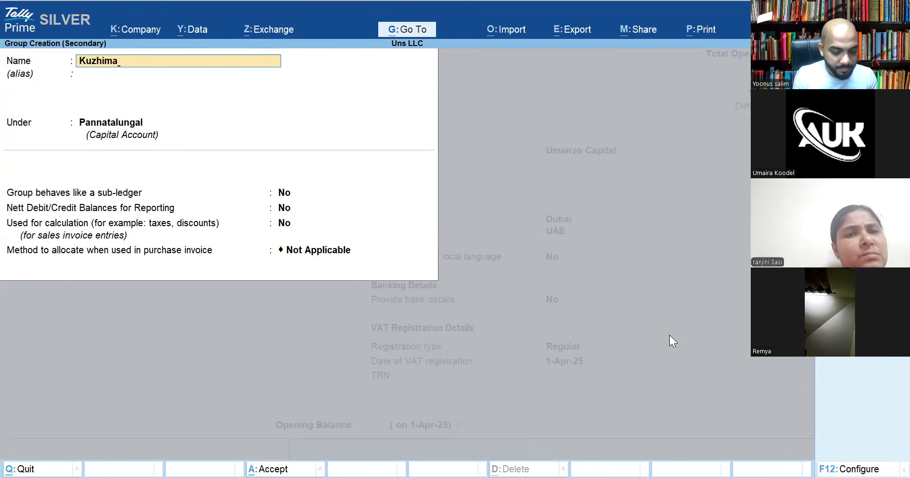
{"action": "type", "text": "nna Fedeeratio"}
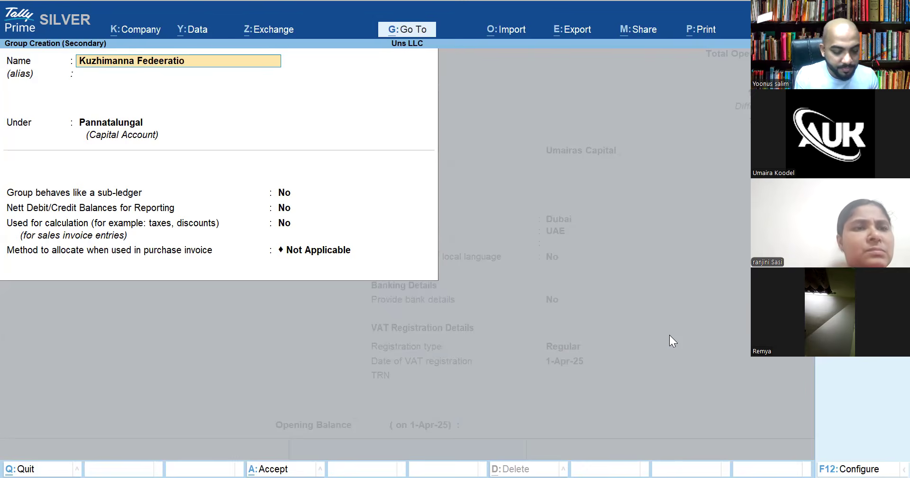
{"action": "key", "text": "Return"}
{"action": "key", "text": "Return"}
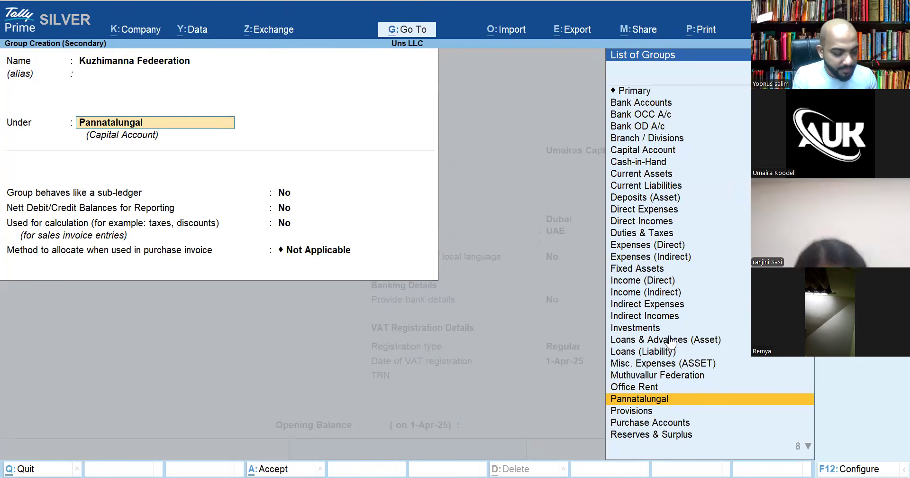
Create parent group Kizhiseri under Capital Account and save it
{"action": "key", "text": "ctrl+a"}
{"action": "type", "text": "Kizhiseri"}
{"action": "key", "text": "Return"}
{"action": "key", "text": "Return"}
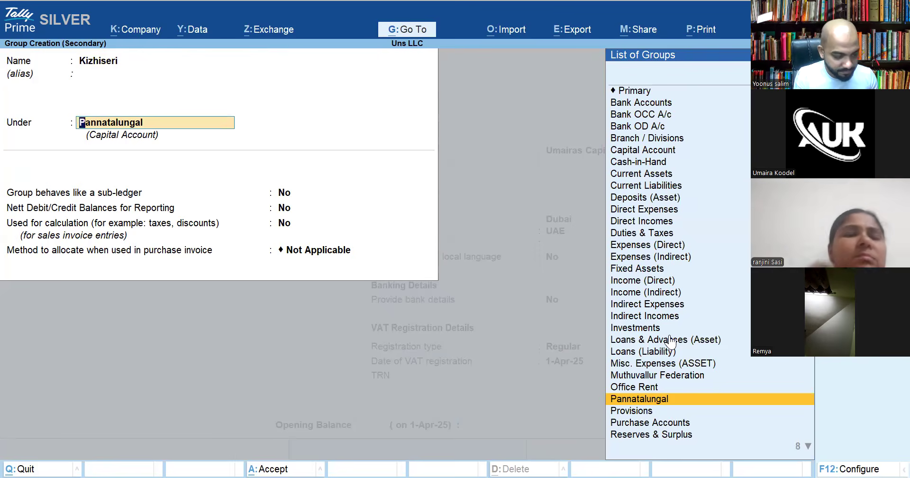
{"action": "type", "text": "Capi"}
{"action": "key", "text": "Return"}
{"action": "key", "text": "Return"}
{"action": "key", "text": "Return"}
{"action": "key", "text": "Return"}
{"action": "key", "text": "Return"}
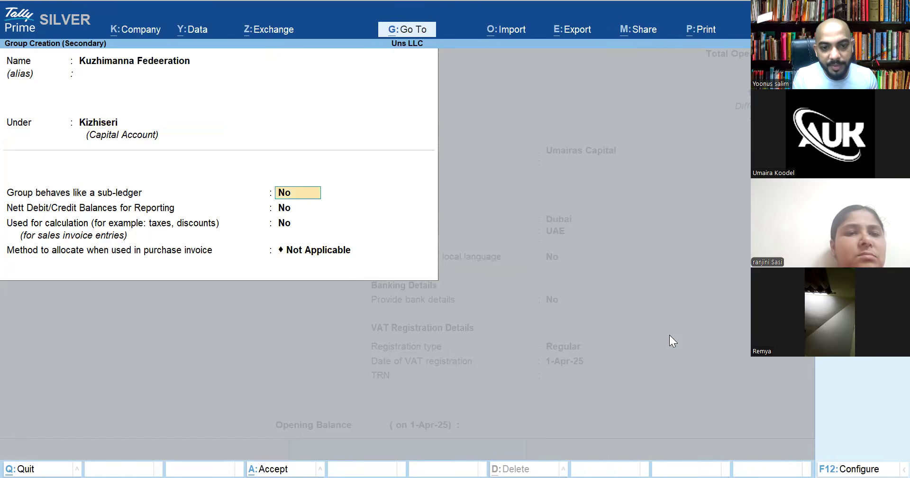
{"action": "key", "text": "Return"}
{"action": "key", "text": "Return"}
{"action": "key", "text": "Return"}
{"action": "key", "text": "Return"}
{"action": "key", "text": "Return"}
{"action": "key", "text": "Return"}
{"action": "key", "text": "Return"}
{"action": "key", "text": "Return"}
{"action": "key", "text": "Return"}
Save the second capital ledger with a 20,000 Cr opening balance
{"action": "key", "text": "Return"}
{"action": "key", "text": "Return"}
{"action": "key", "text": "Return"}
{"action": "key", "text": "Return"}
{"action": "key", "text": "Return"}
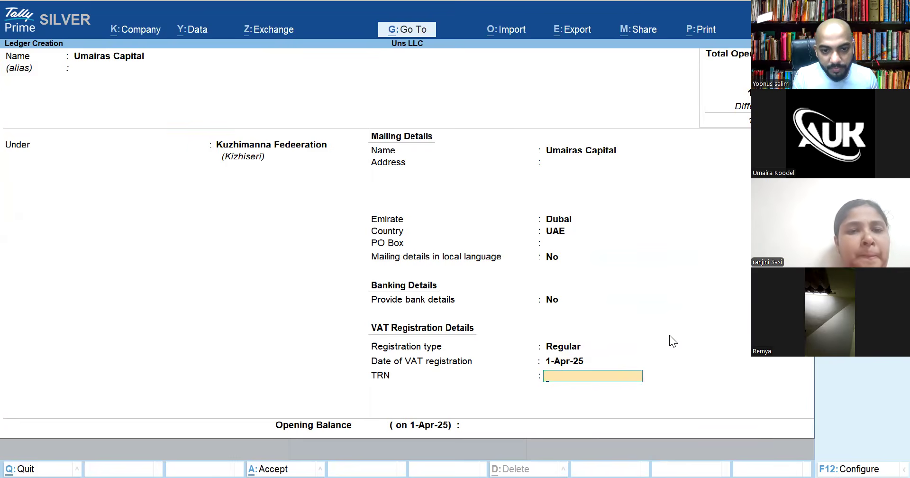
{"action": "key", "text": "Return"}
{"action": "key", "text": "Return"}
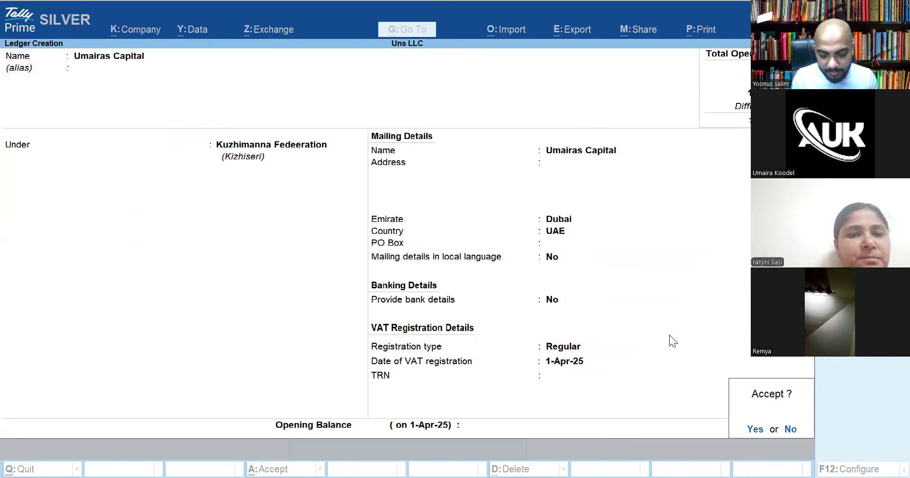
{"action": "key", "text": "Escape"}
{"action": "type", "text": "20000"}
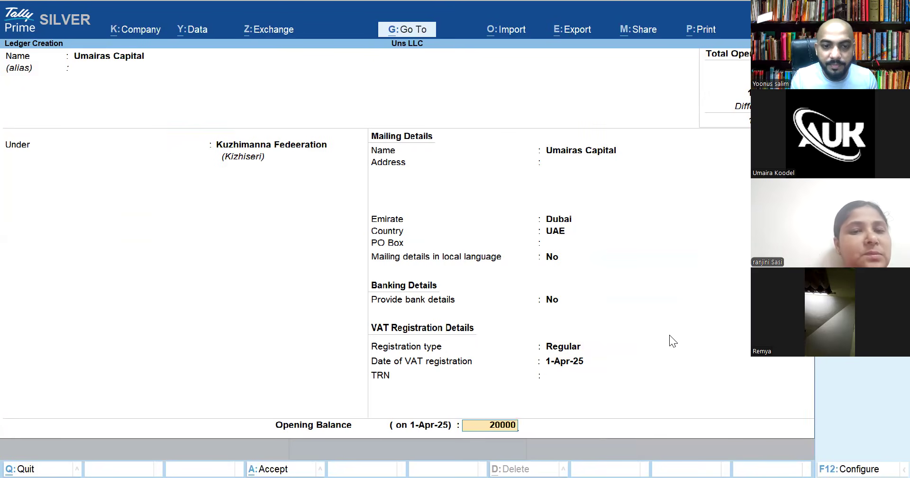
{"action": "key", "text": "Return"}
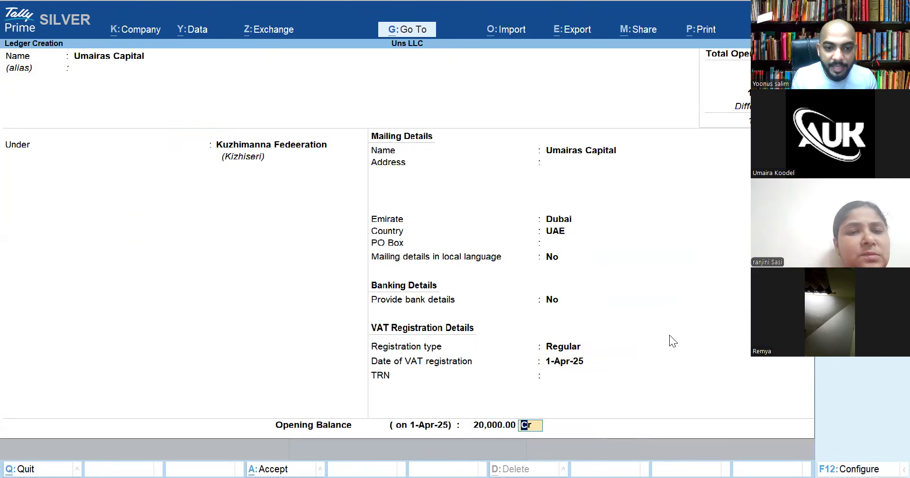
{"action": "key", "text": "BackSpace"}
{"action": "key", "text": "Return"}
{"action": "key", "text": "Return"}
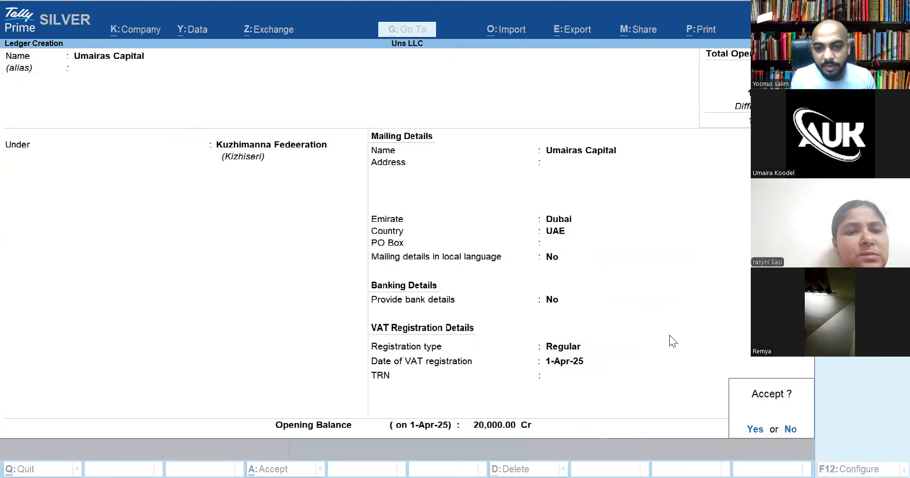
{"action": "key", "text": "Return"}
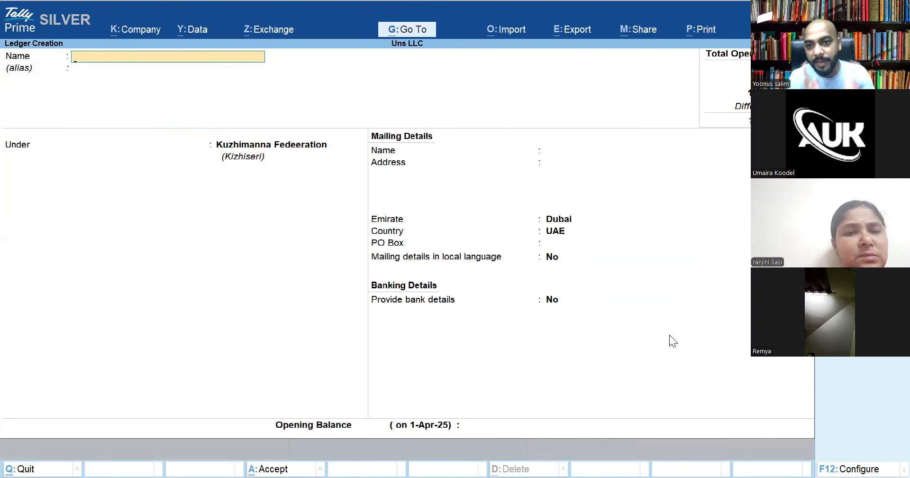
Close the blank ledger form and return to the Gateway of Tally
{"action": "key", "text": "Escape"}
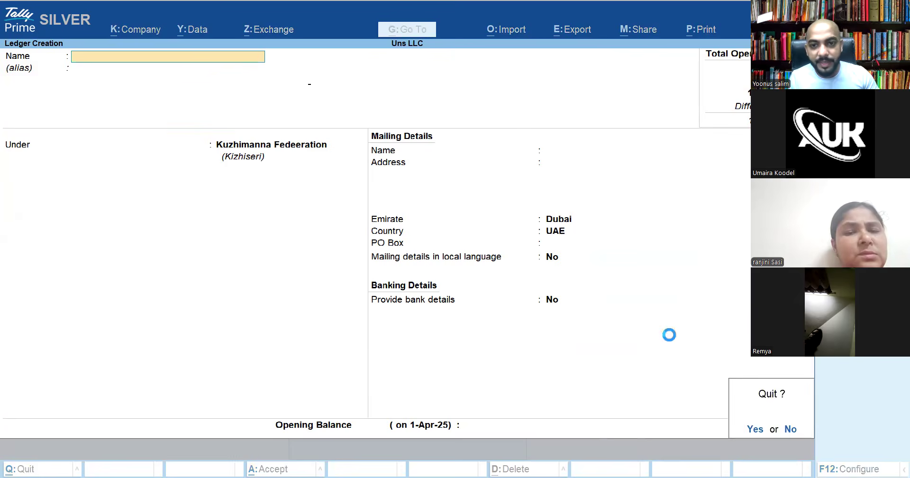
{"action": "key", "text": "Return"}
{"action": "key", "text": "Escape"}
{"action": "key", "text": "Escape"}
{"action": "key", "text": "Escape"}
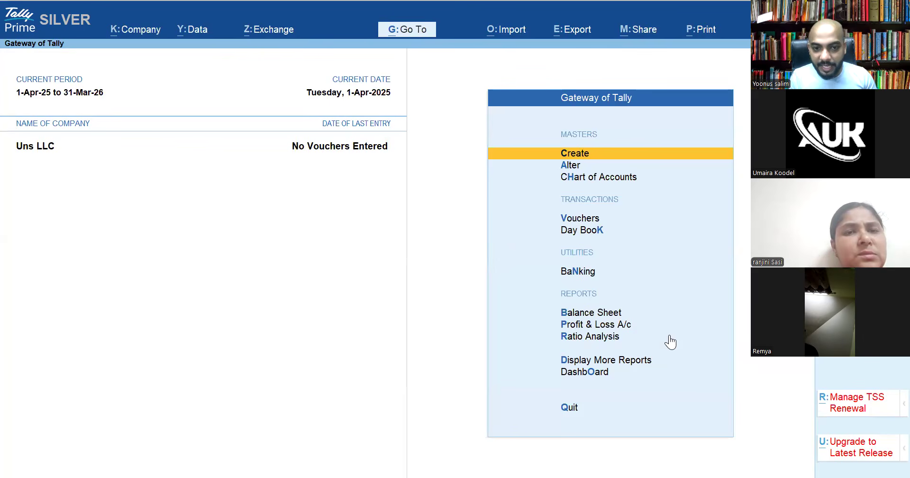
Open the detailed Balance Sheet and drill from Kizhiseri into Kuzhimanna Fedeeration's ledgers
{"action": "key", "text": "b"}
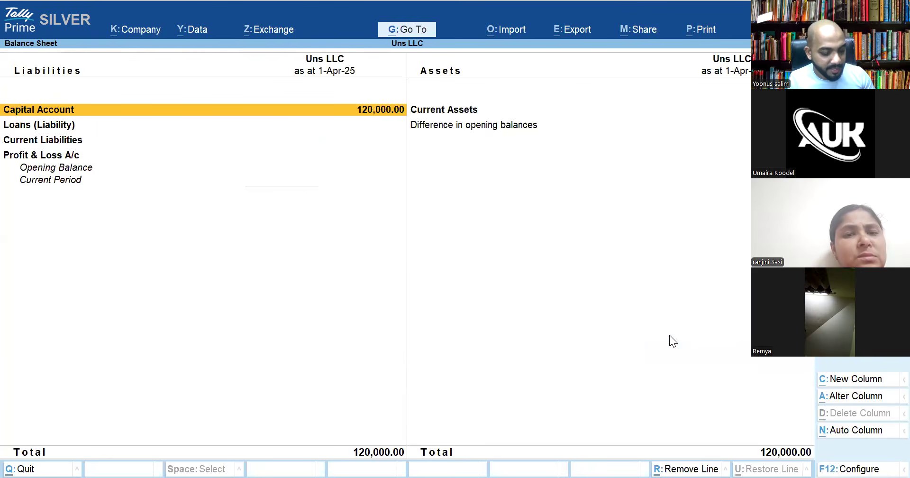
{"action": "key", "text": "alt+F5"}
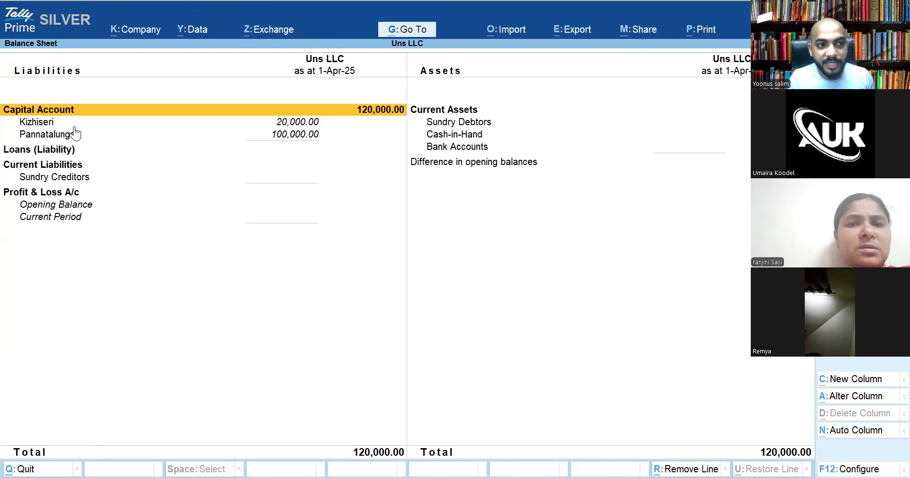
{"action": "double_click", "coordinate": [43, 124]}
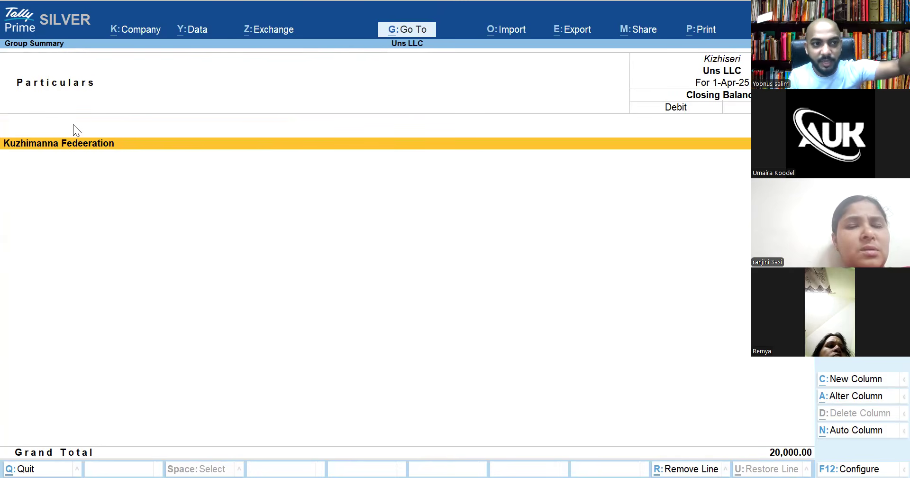
{"action": "key", "text": "Return"}
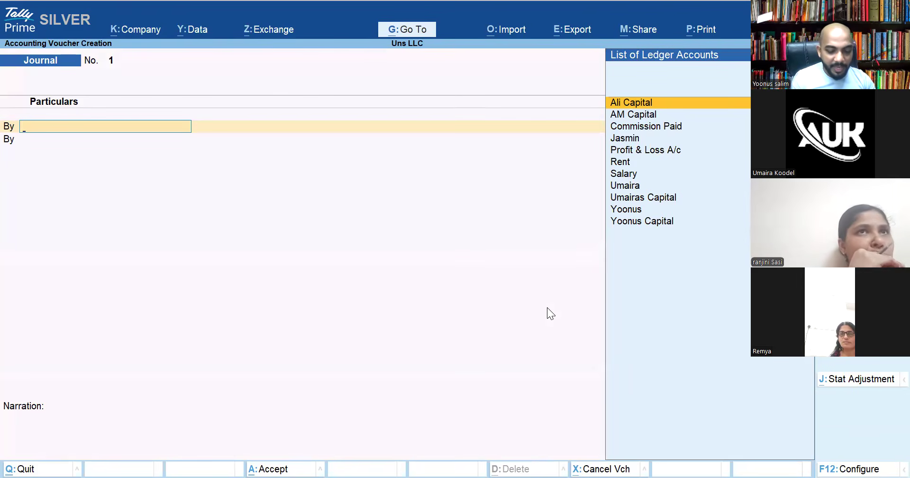
Switch to a Payment voucher with Cash as the account and start a new payee ledger
{"action": "key", "text": "F5"}
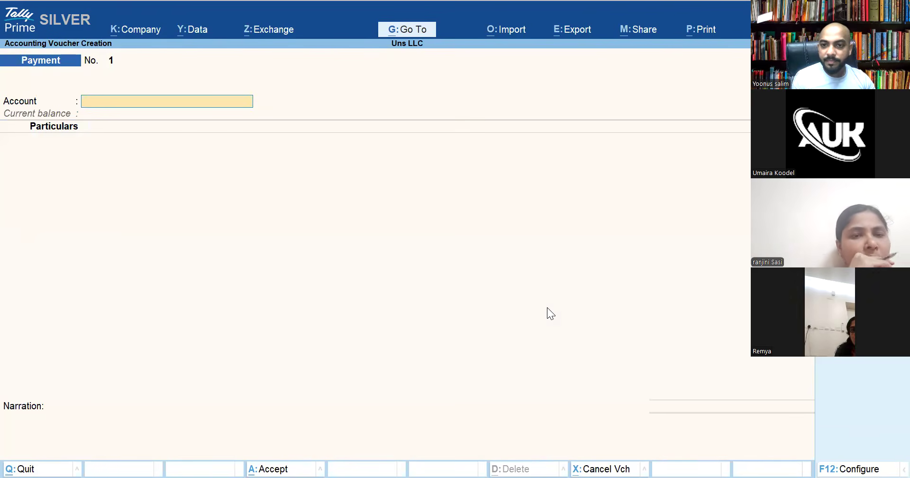
{"action": "key", "text": "Return"}
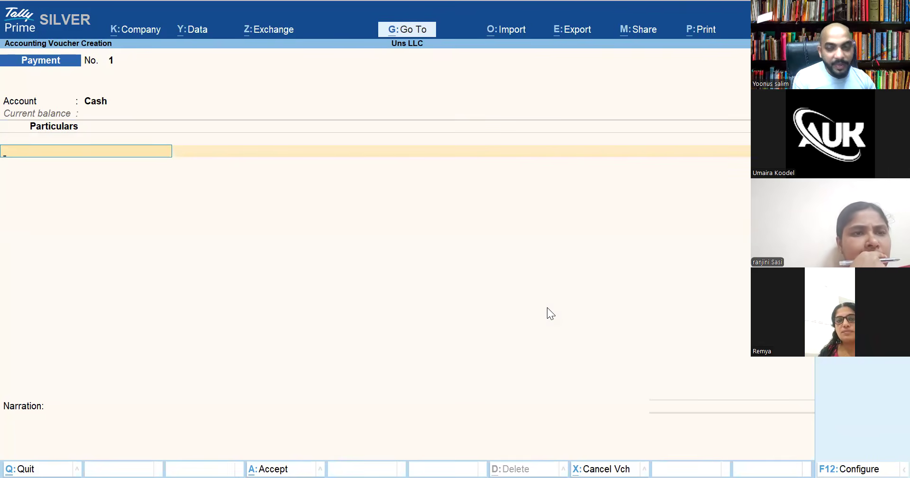
{"action": "key", "text": "alt+c"}
{"action": "type", "text": "Sajeer"}
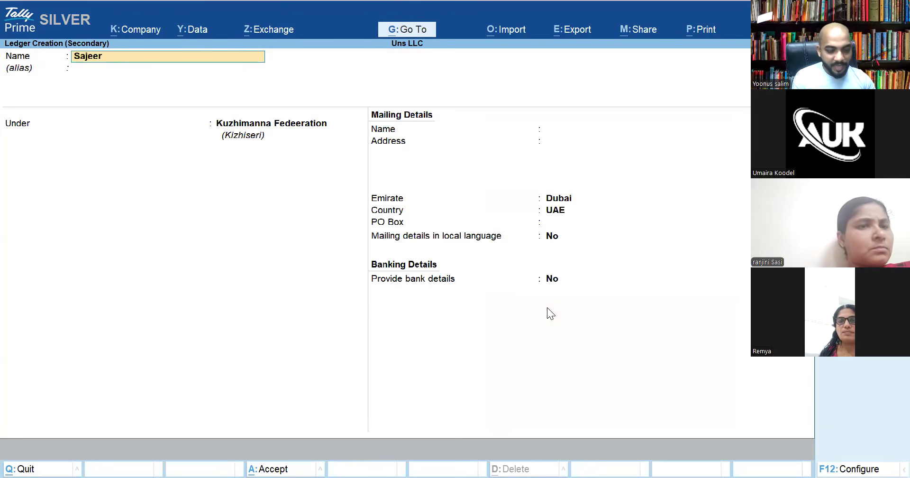
Create the prepaid rent ledger for the landlord under Current Assets
{"action": "key", "text": "BackSpace"}
{"action": "key", "text": "BackSpace"}
{"action": "key", "text": "BackSpace"}
{"action": "key", "text": "BackSpace"}
{"action": "key", "text": "BackSpace"}
{"action": "key", "text": "BackSpace"}
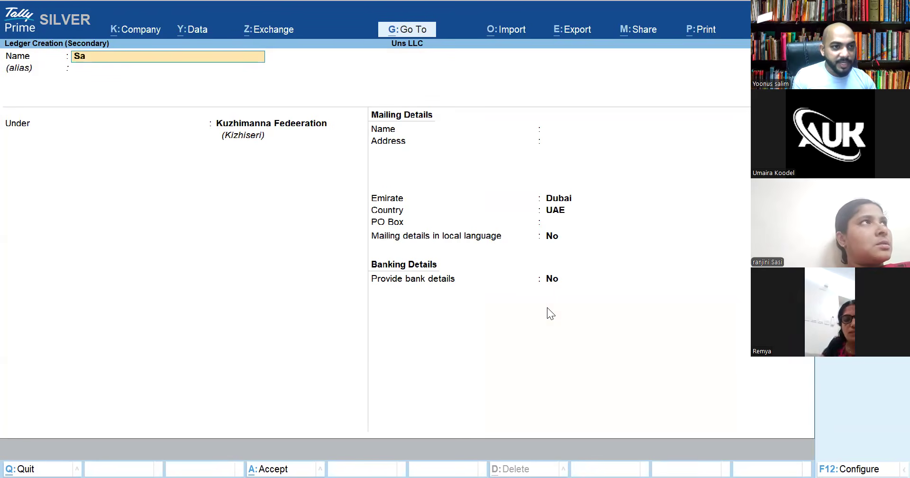
{"action": "type", "text": "Pre"}
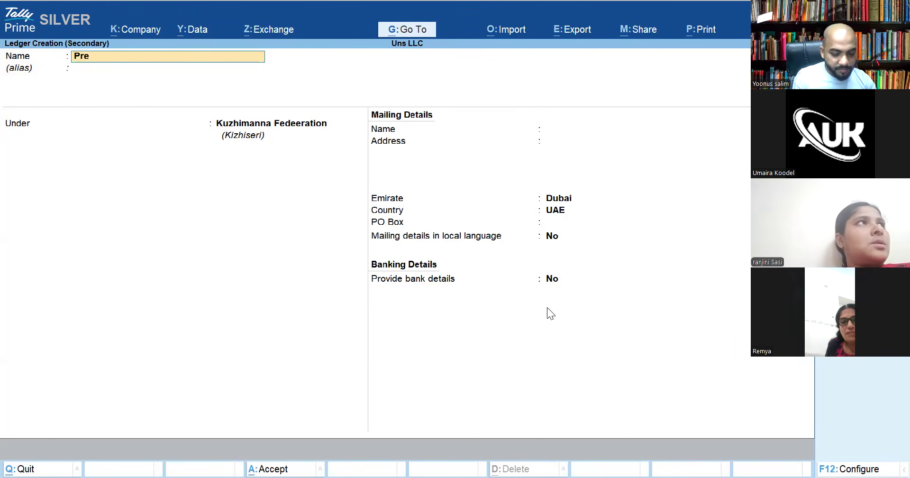
{"action": "type", "text": "paid Re"}
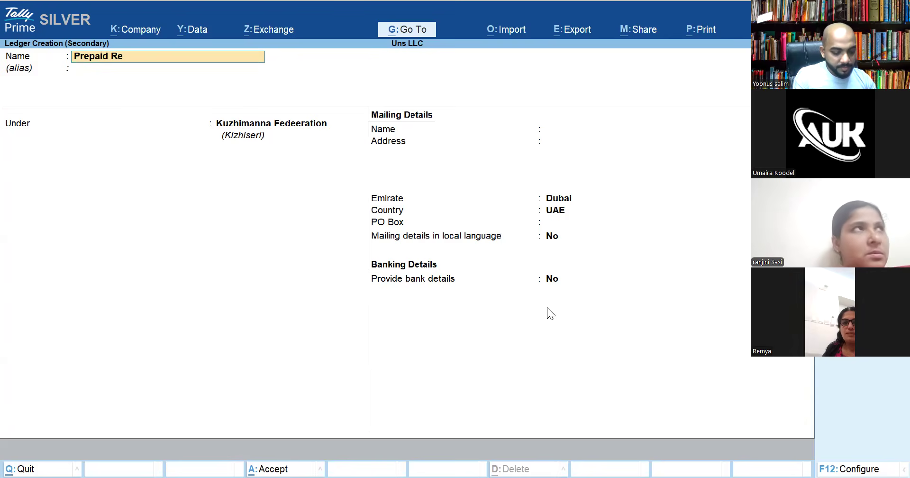
{"action": "type", "text": "nt Sajeer"}
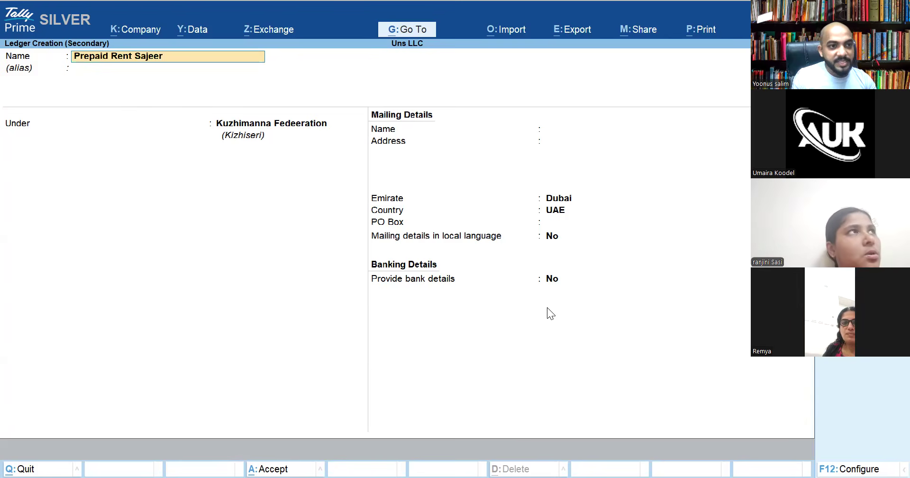
{"action": "key", "text": "Return"}
{"action": "key", "text": "Return"}
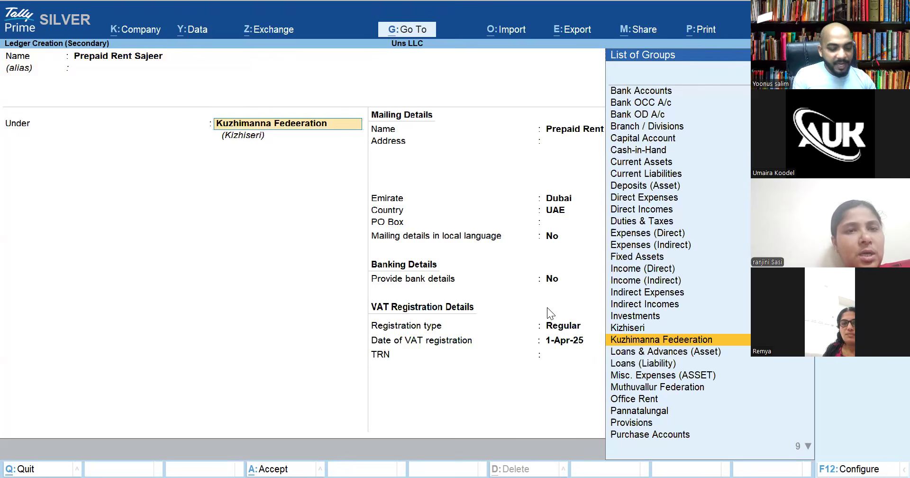
{"action": "type", "text": "S"}
{"action": "key", "text": "BackSpace"}
{"action": "type", "text": "Cure"}
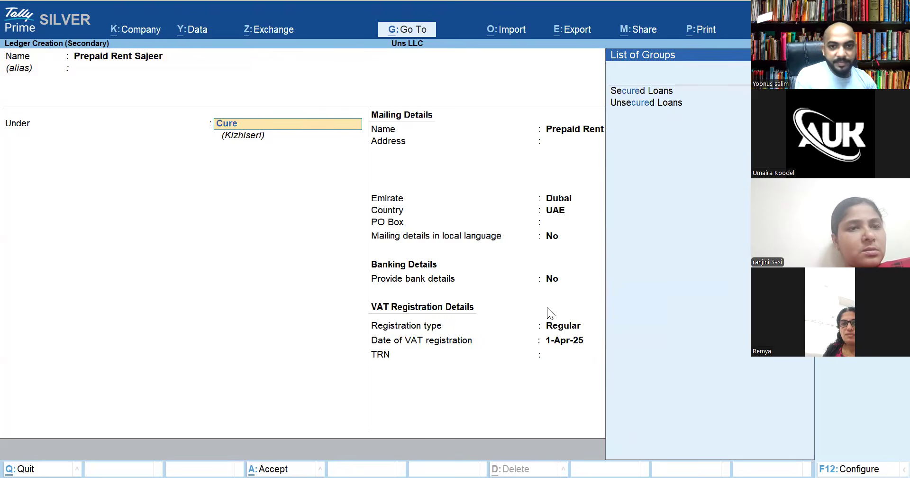
{"action": "key", "text": "BackSpace"}
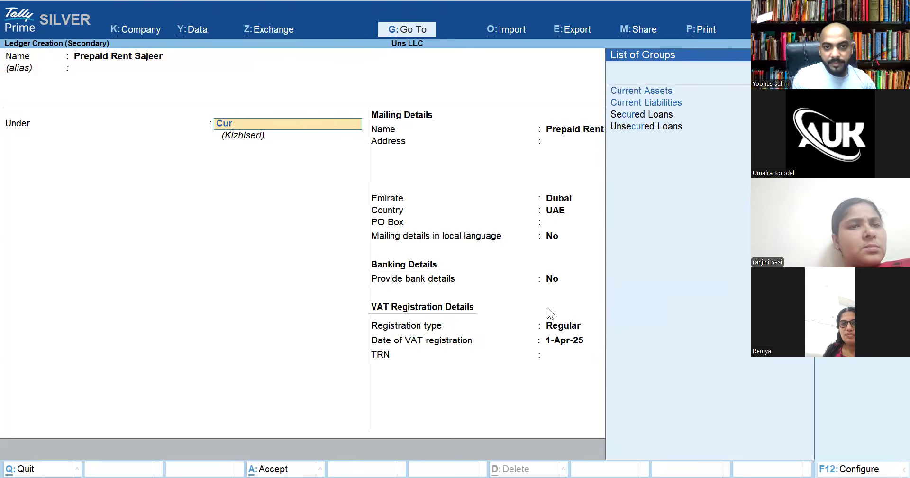
{"action": "key", "text": "Down"}
{"action": "key", "text": "Up"}
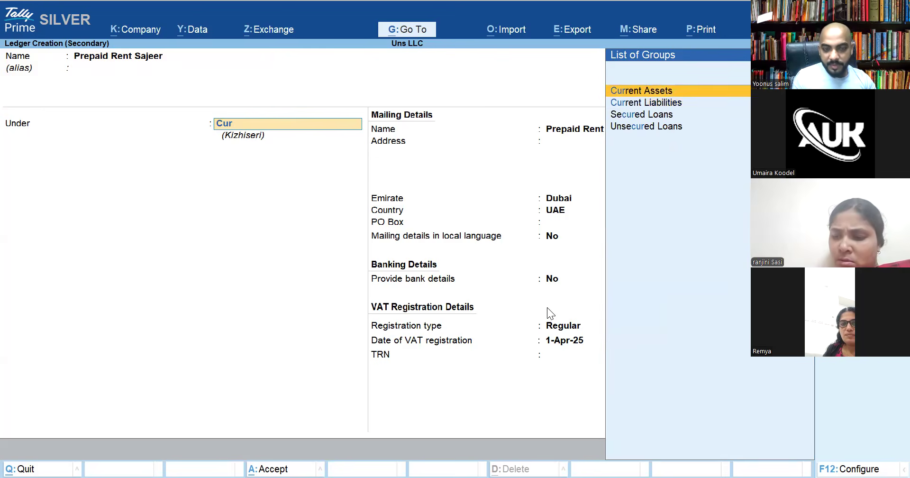
{"action": "key", "text": "Return"}
{"action": "key", "text": "ctrl+a"}
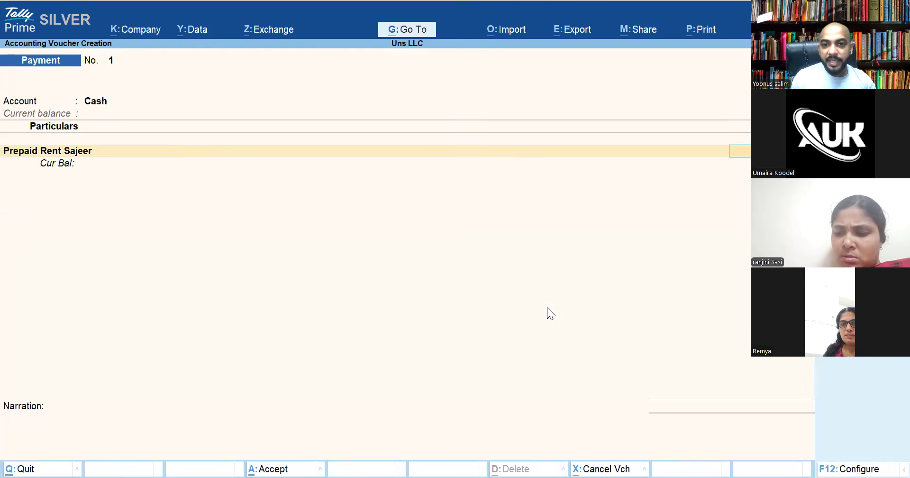
Save the 48,000 cash payment voucher and return to the Gateway of Tally
{"action": "key", "text": "Return"}
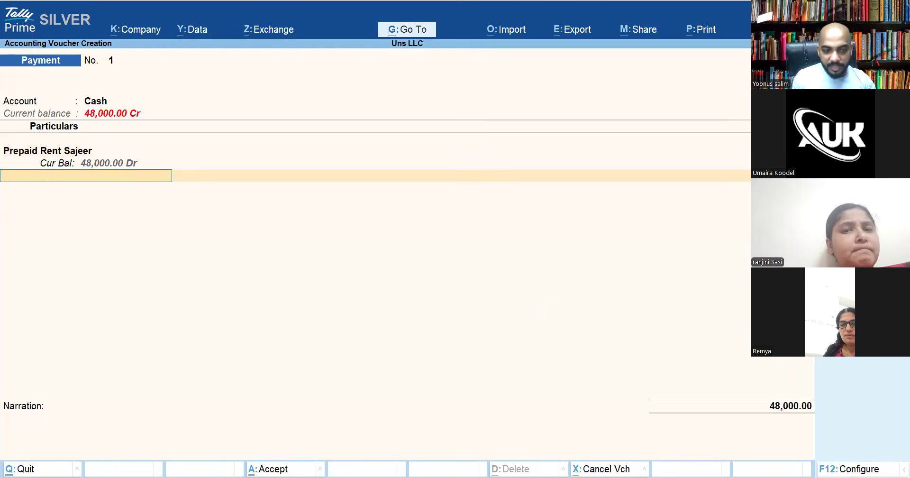
{"action": "key", "text": "Return"}
{"action": "key", "text": "Return"}
{"action": "key", "text": "Return"}
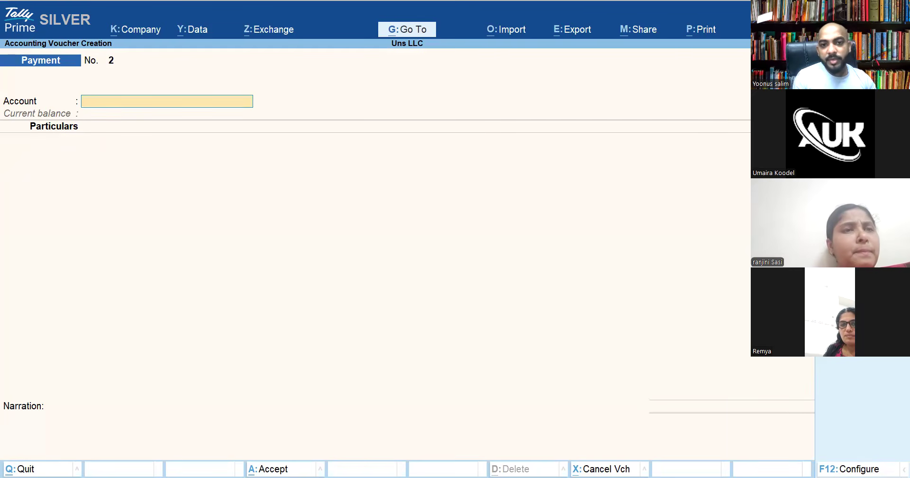
{"action": "key", "text": "Escape"}
{"action": "key", "text": "Escape"}
{"action": "key", "text": "Escape"}
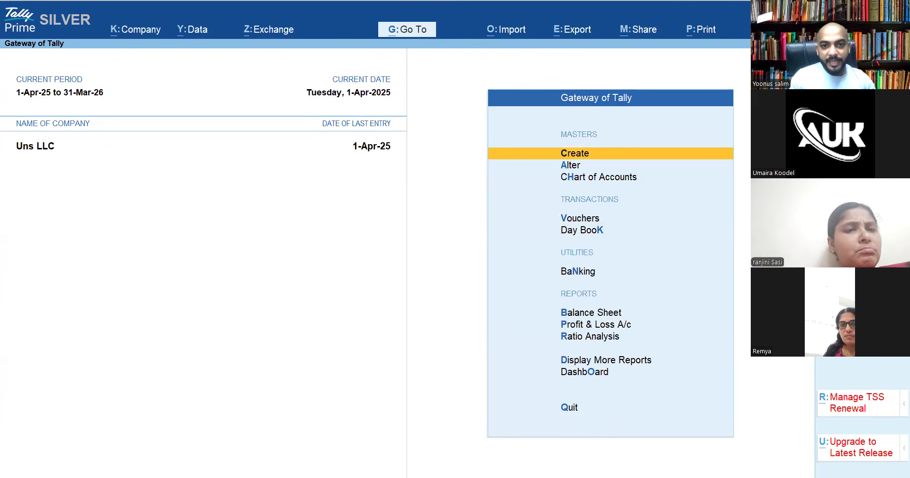
{"action": "left_click", "coordinate": [593, 314]}
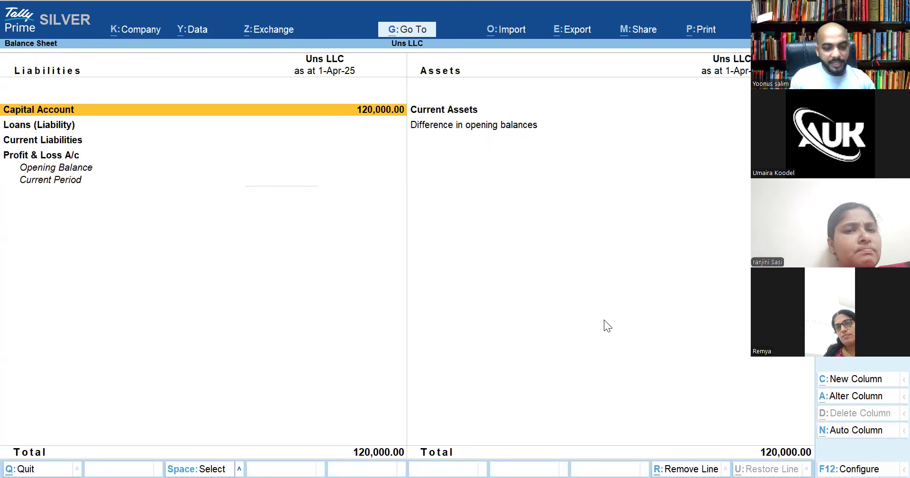
{"action": "key", "text": "alt+F5"}
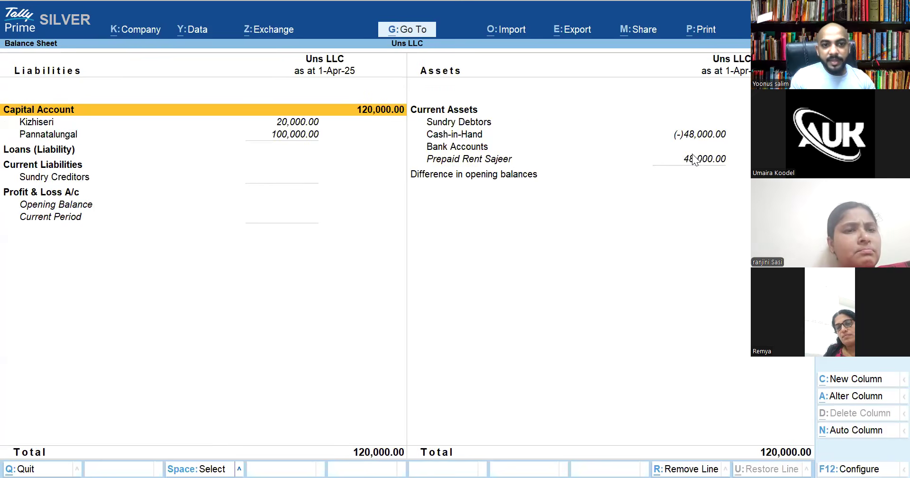
{"action": "left_click", "coordinate": [700, 159]}
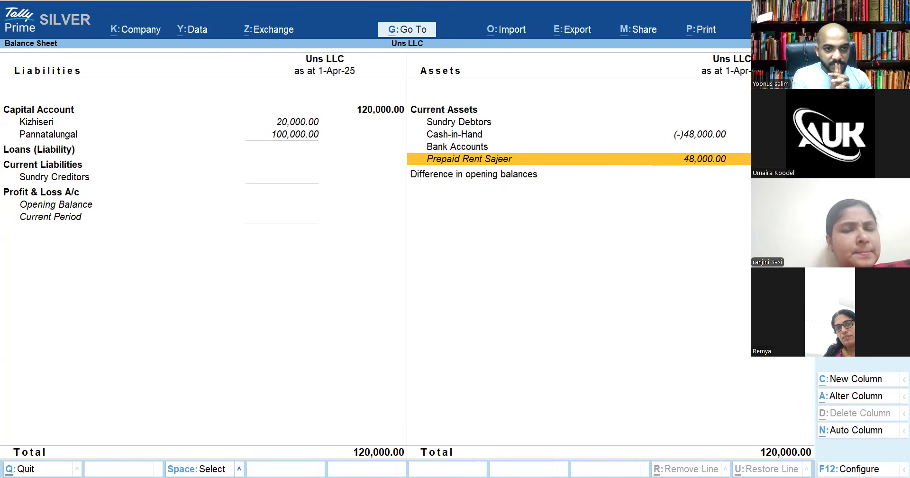
{"action": "key", "text": "Escape"}
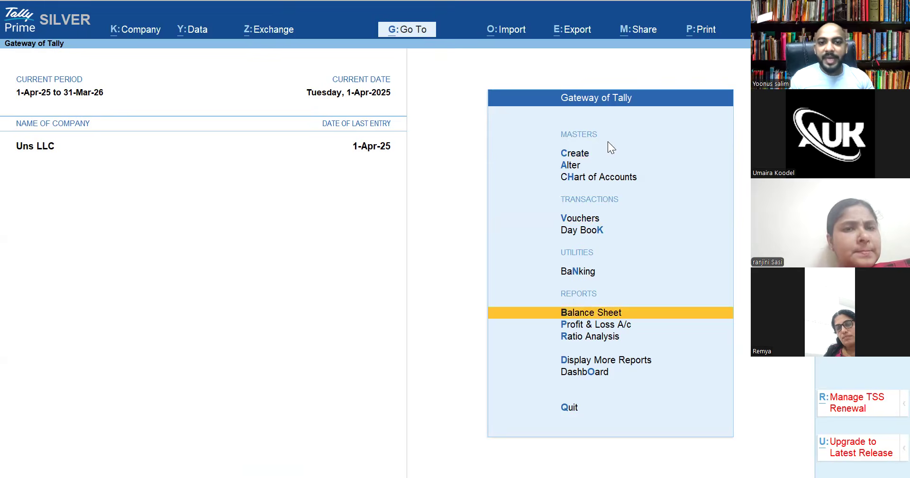
Start a Journal voucher and debit the Rent ledger with 4,000
{"action": "key", "text": "v"}
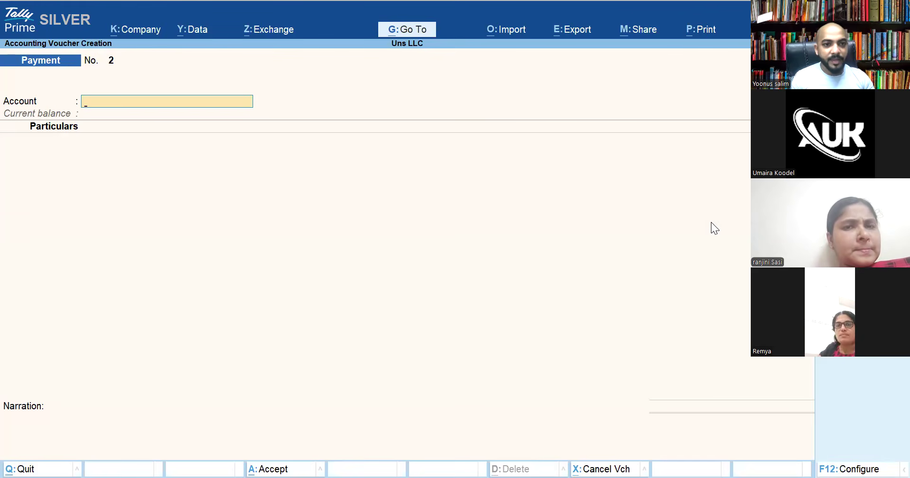
{"action": "key", "text": "F7"}
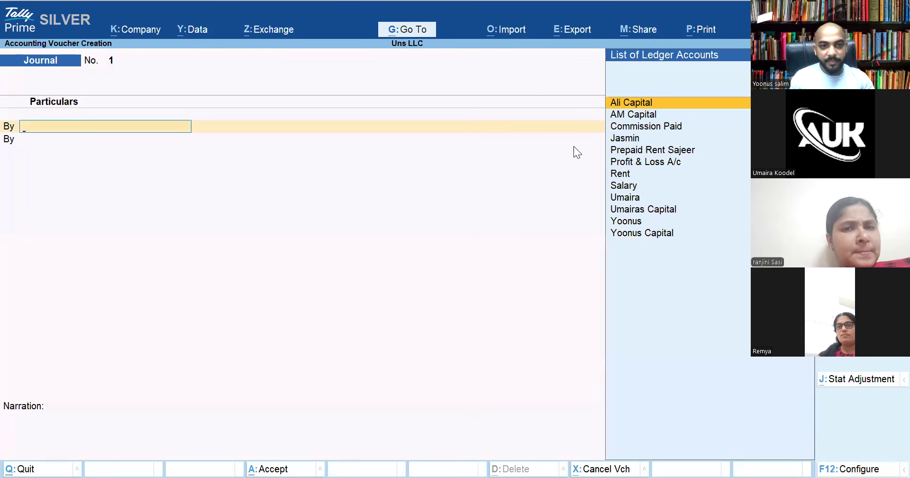
{"action": "type", "text": "Sa"}
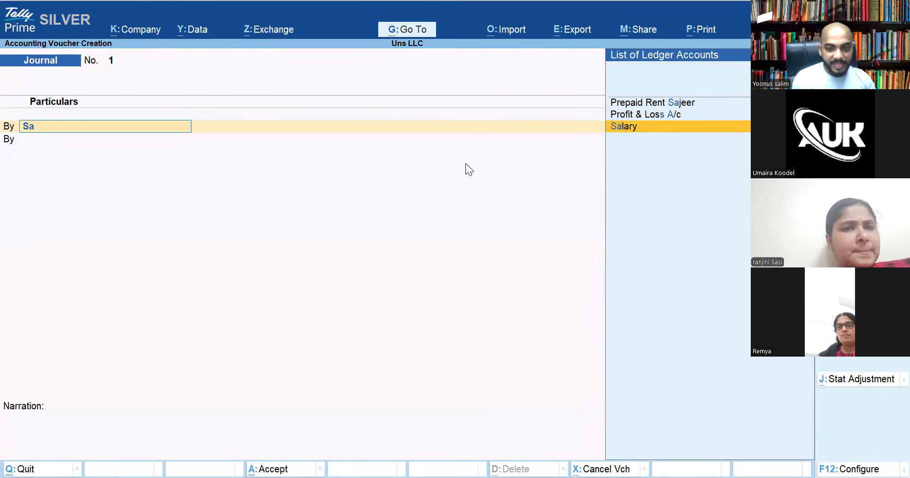
{"action": "key", "text": "BackSpace"}
{"action": "key", "text": "BackSpace"}
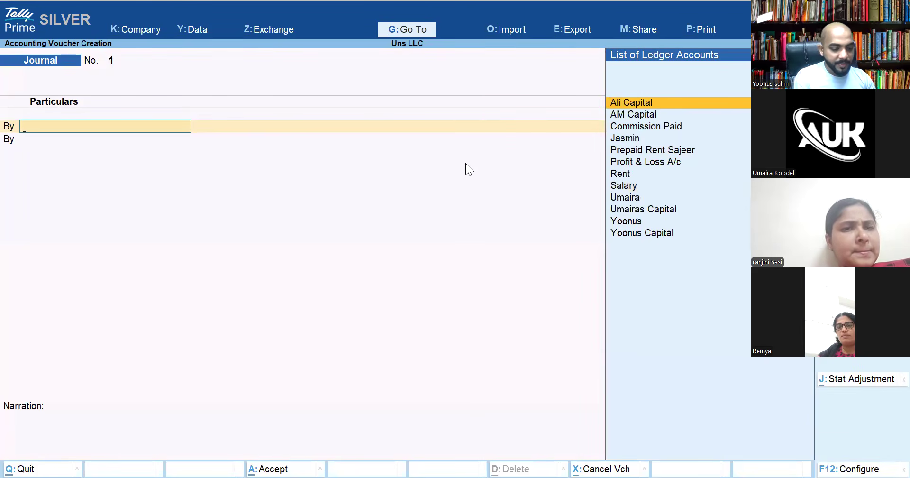
{"action": "type", "text": "Re"}
{"action": "key", "text": "Return"}
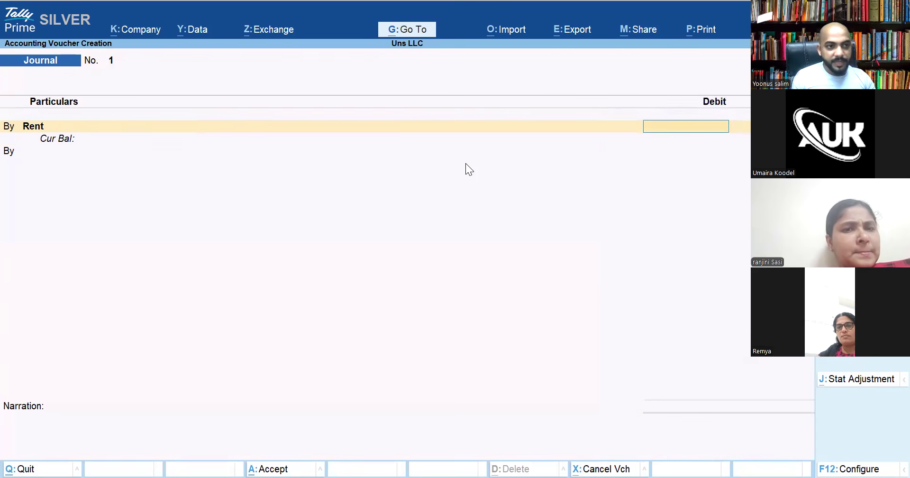
{"action": "key", "text": "BackSpace"}
{"action": "key", "text": "ctrl+Return"}
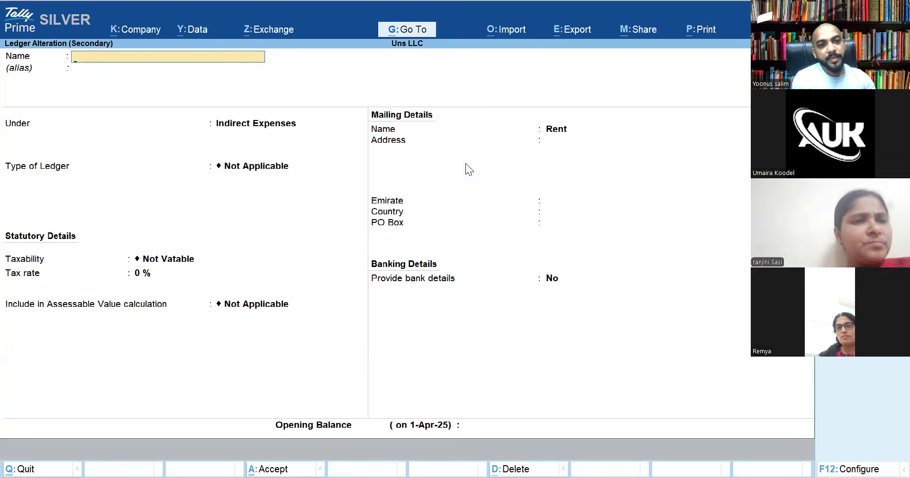
{"action": "key", "text": "Escape"}
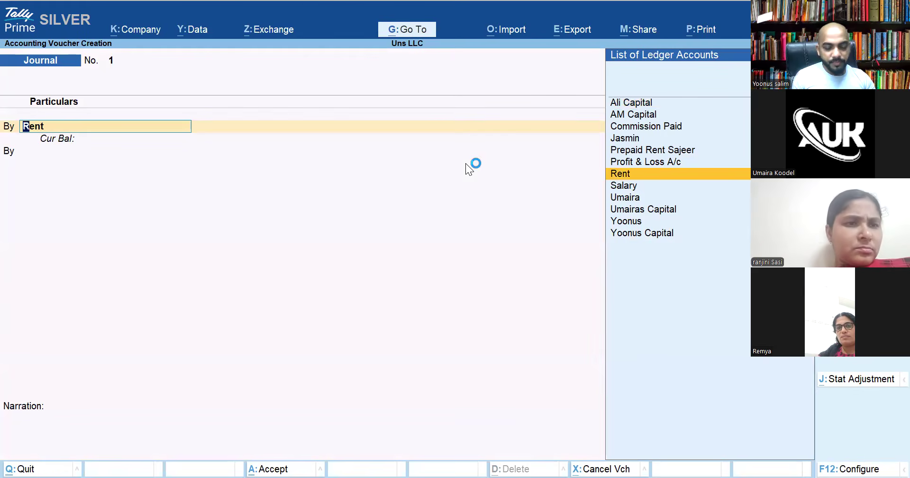
{"action": "key", "text": "Return"}
{"action": "type", "text": "4000"}
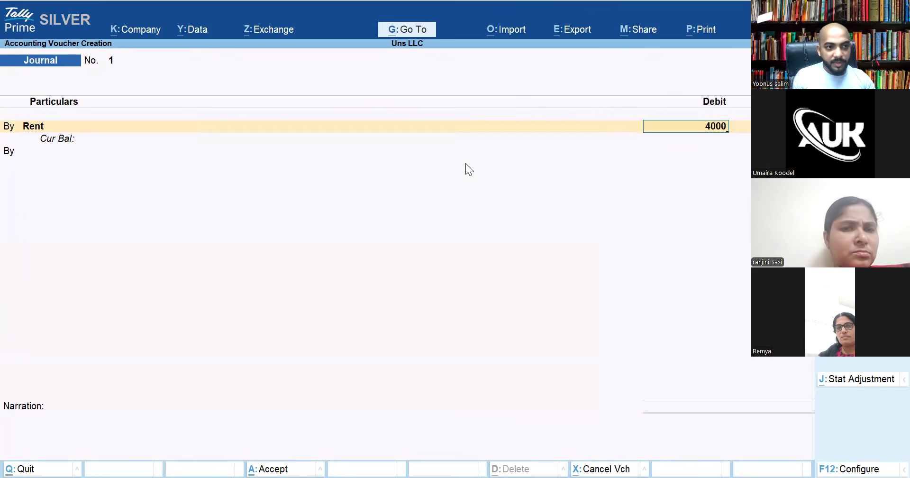
{"action": "key", "text": "Return"}
Credit the prepaid rent ledger 4,000, save the journal, and leave to Gateway
{"action": "type", "text": "T"}
{"action": "key", "text": "Return"}
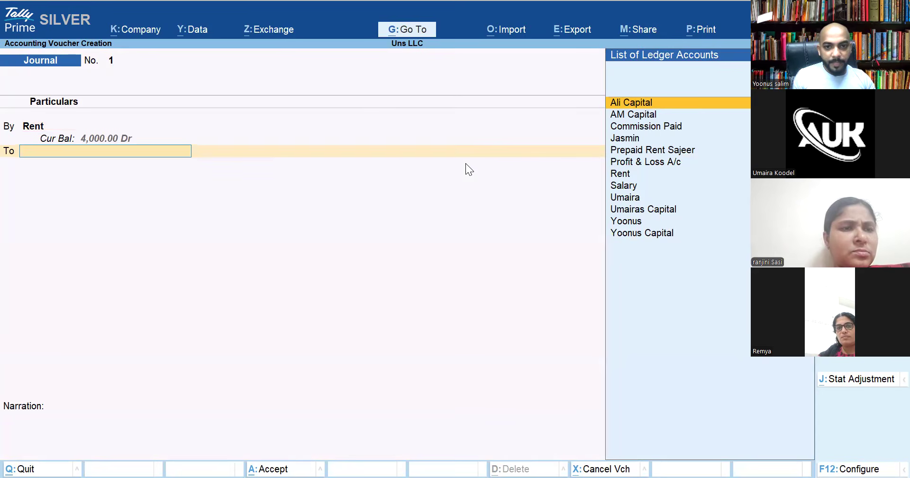
{"action": "key", "text": "Down"}
{"action": "key", "text": "Down"}
{"action": "key", "text": "Down"}
{"action": "key", "text": "Down"}
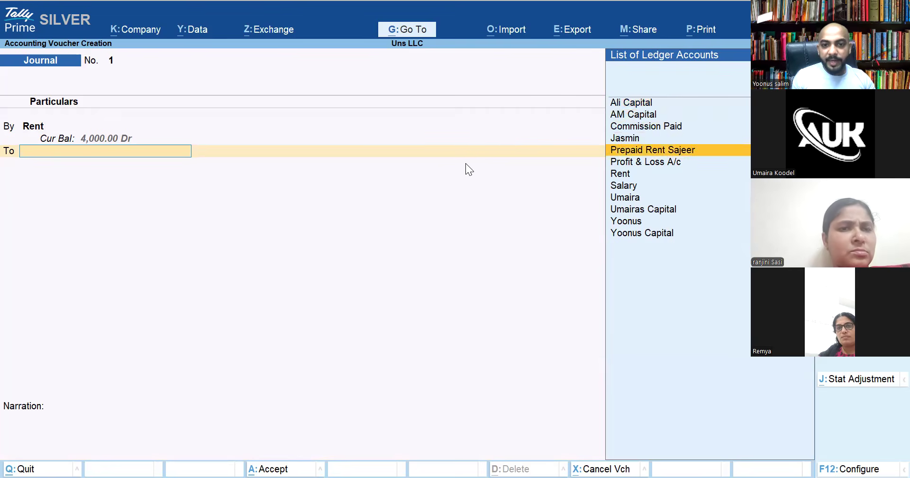
{"action": "key", "text": "Return"}
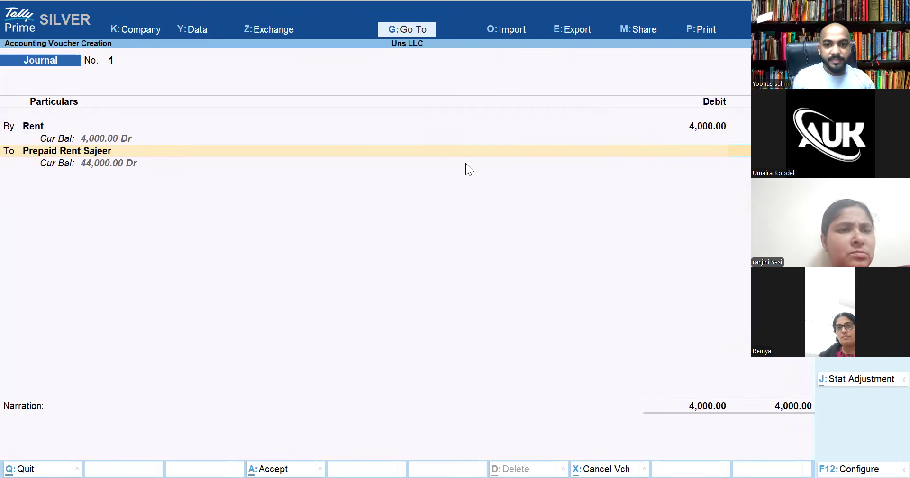
{"action": "key", "text": "Return"}
{"action": "key", "text": "Return"}
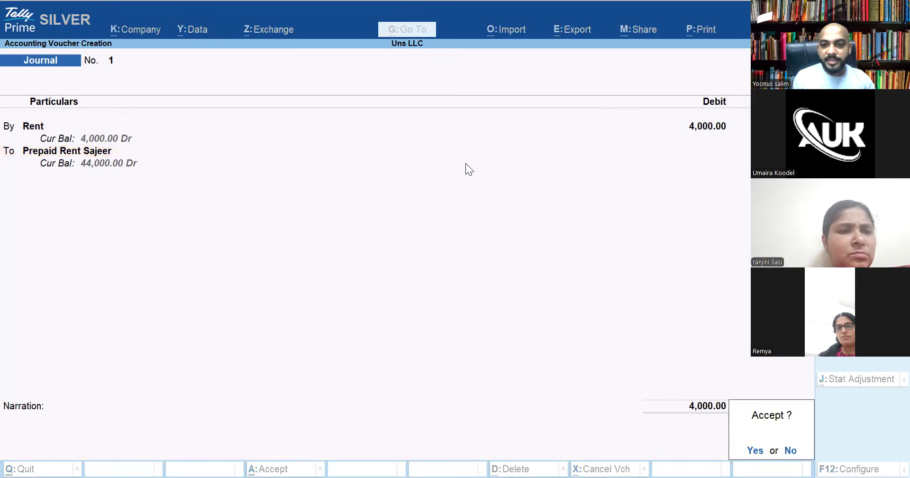
{"action": "key", "text": "Return"}
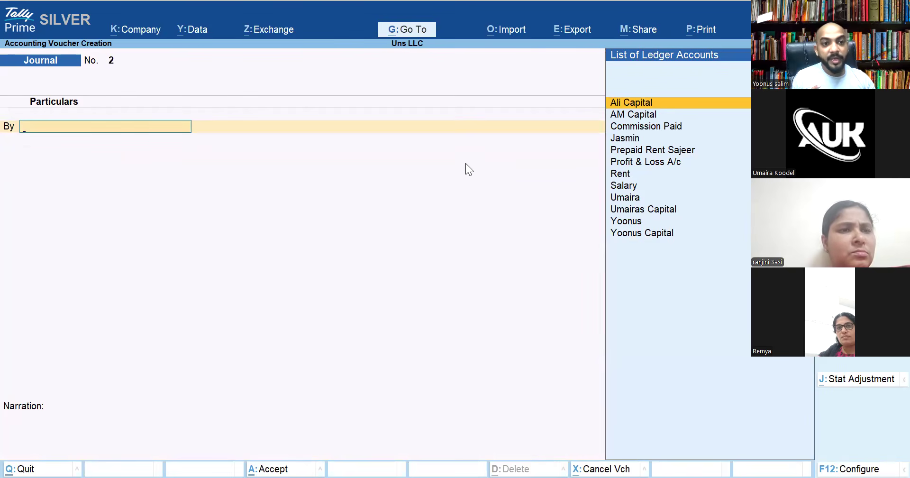
{"action": "key", "text": "Escape"}
{"action": "key", "text": "Escape"}
{"action": "key", "text": "Escape"}
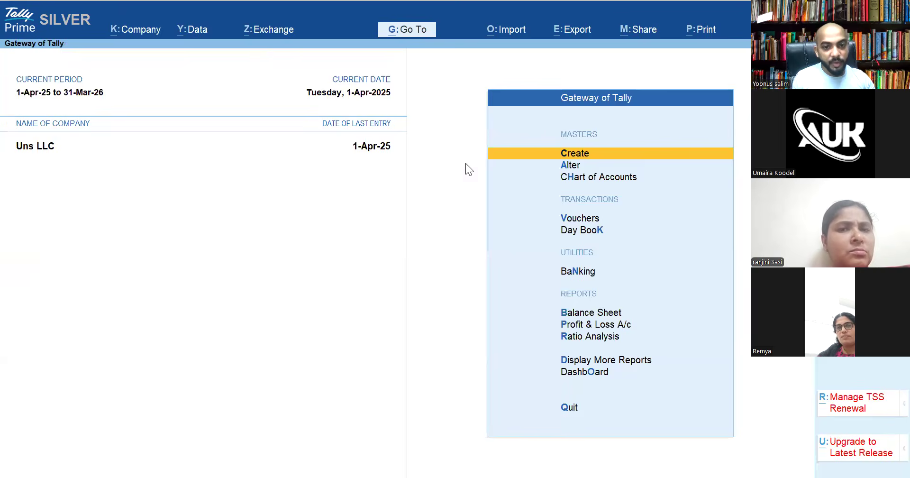
Review the Balance Sheet in detailed view (Alt+F5) showing individual ledgers, then return to the main menu
{"action": "key", "text": "b"}
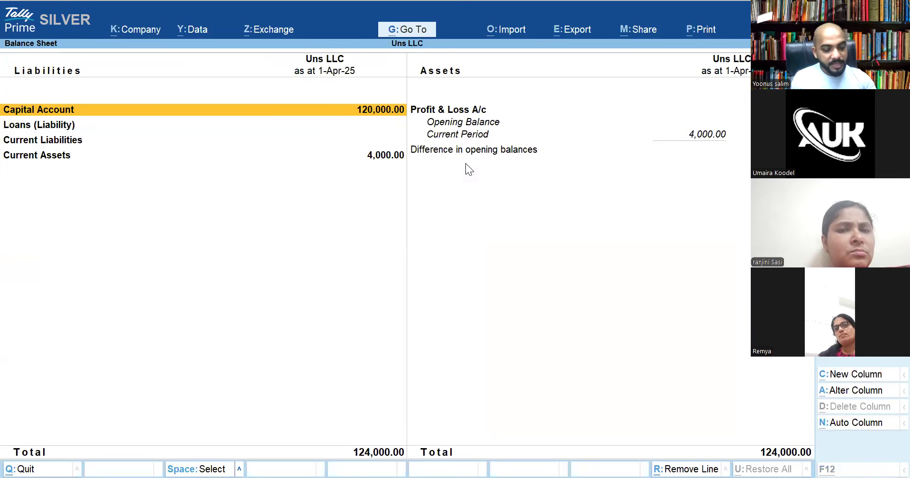
{"action": "key", "text": "alt+F5"}
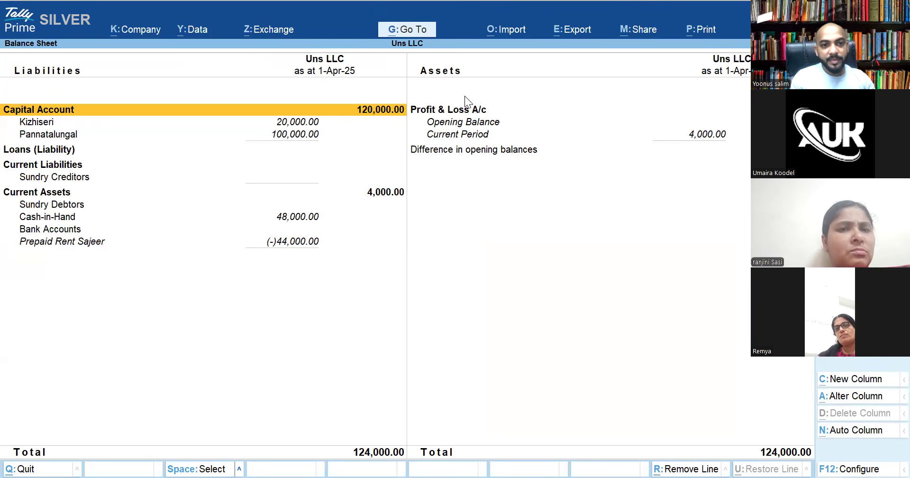
{"action": "key", "text": "Escape"}
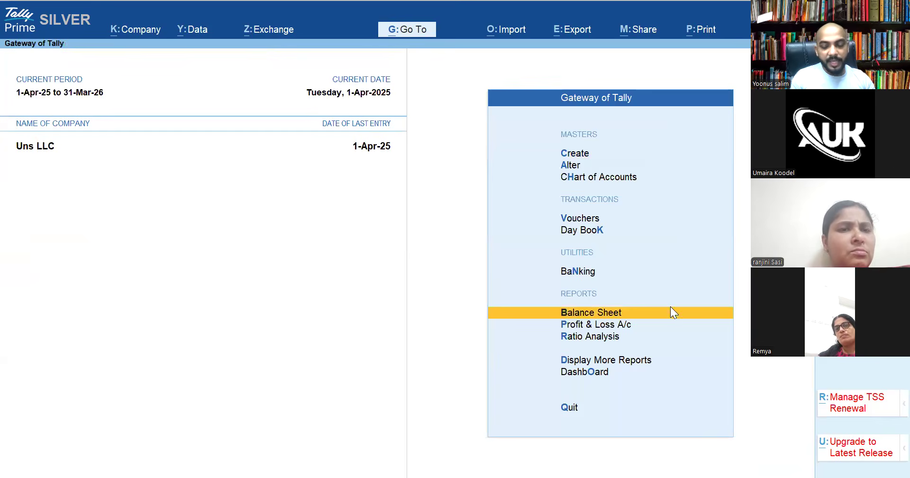
{"action": "key", "text": "Return"}
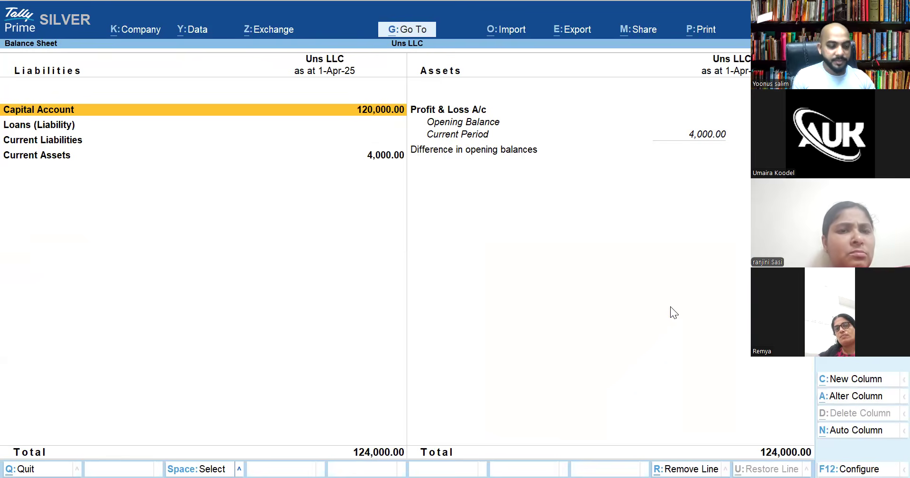
{"action": "key", "text": "alt+F5"}
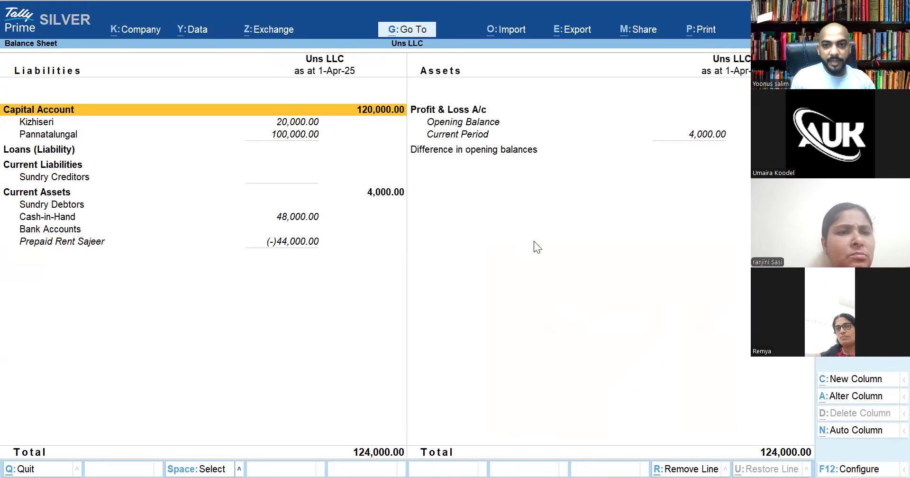
{"action": "key", "text": "Escape"}
{"action": "key", "text": "Escape"}
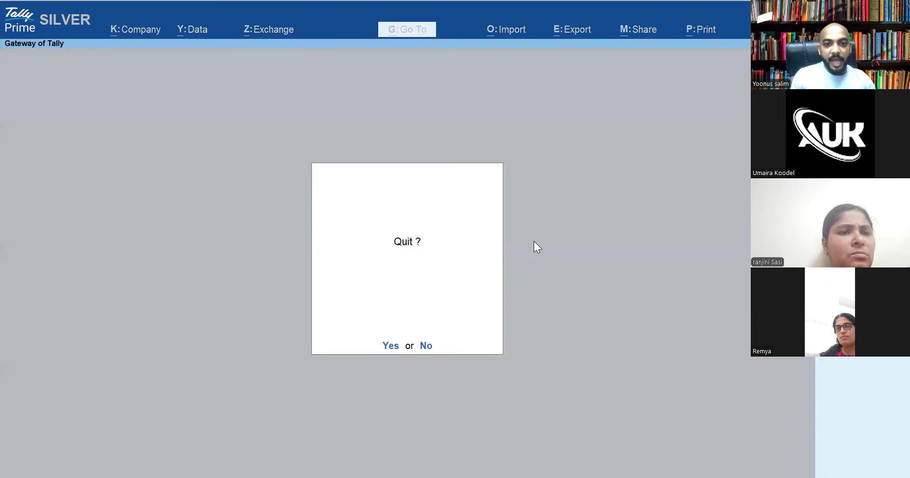
{"action": "key", "text": "Escape"}
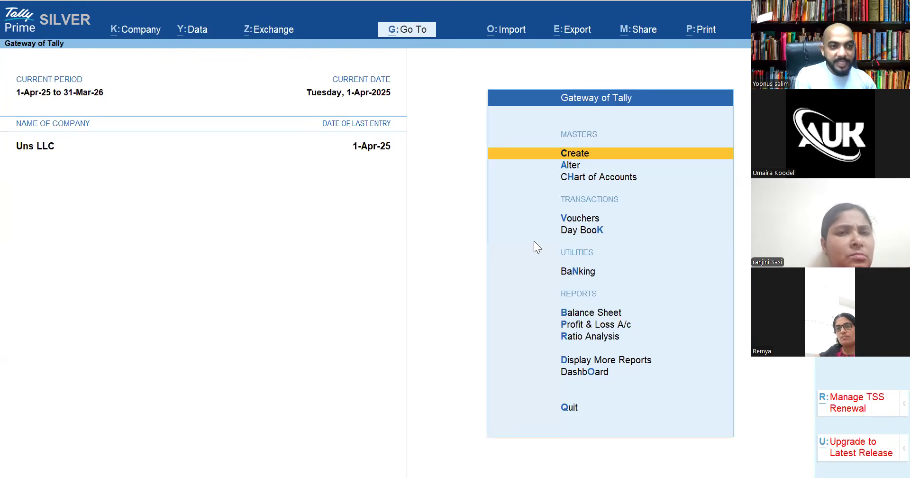
Display the ledger vouchers for Prepaid Rent Sajeer, showing its 44,000.00 closing balance
{"action": "key", "text": "d"}
{"action": "key", "text": "a"}
{"action": "type", "text": "l"}
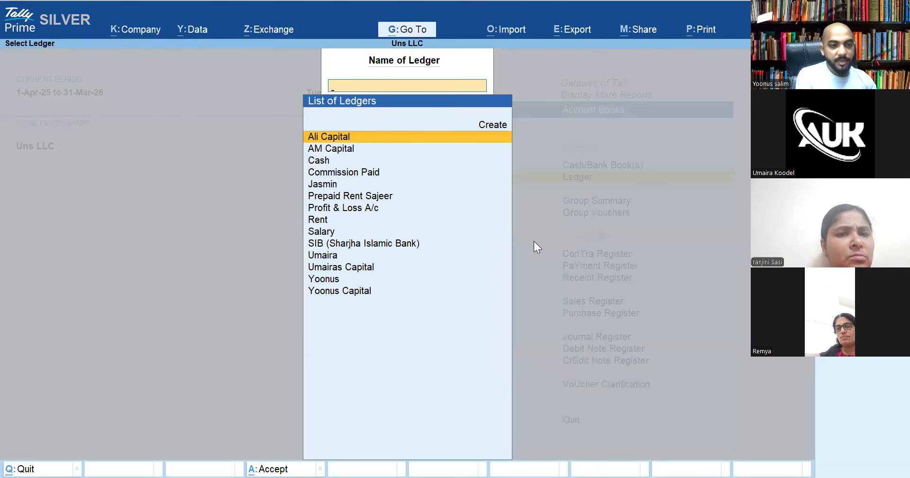
{"action": "type", "text": "Pre"}
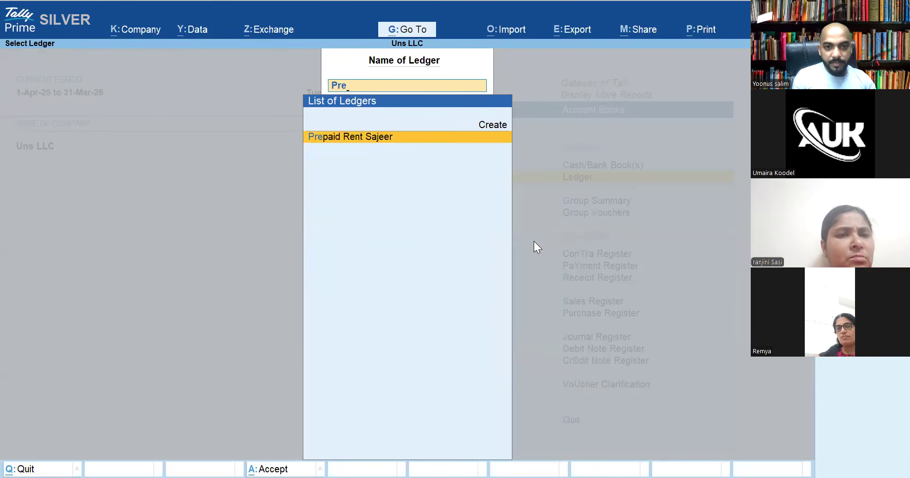
{"action": "key", "text": "Return"}
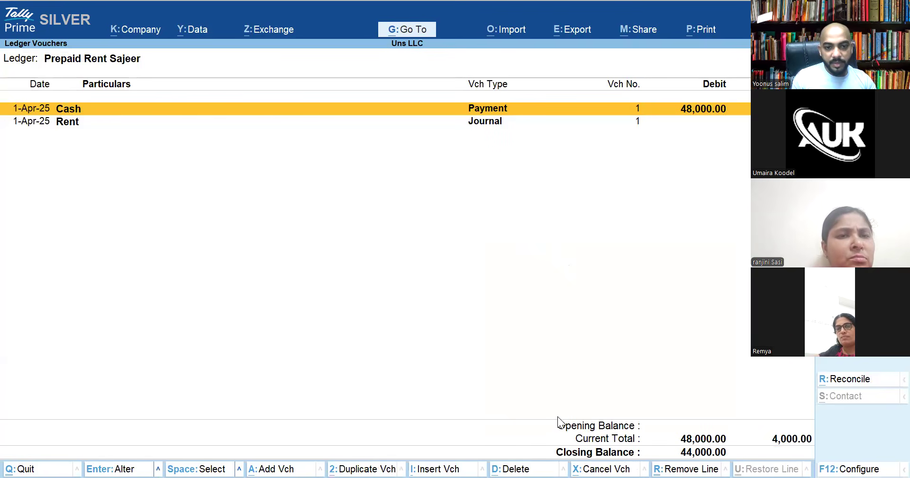
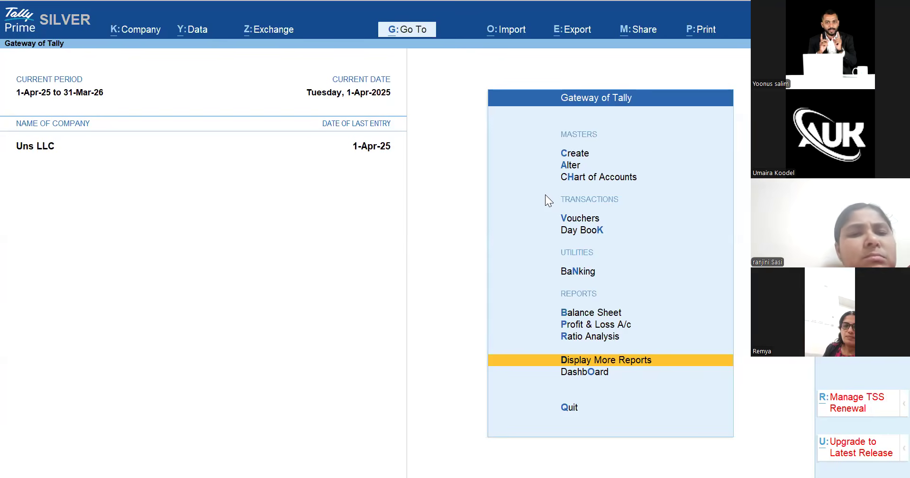
Start a Payment voucher paid from SIB (Sharjha Islamic Bank)
{"action": "key", "text": "Escape"}
{"action": "key", "text": "n"}
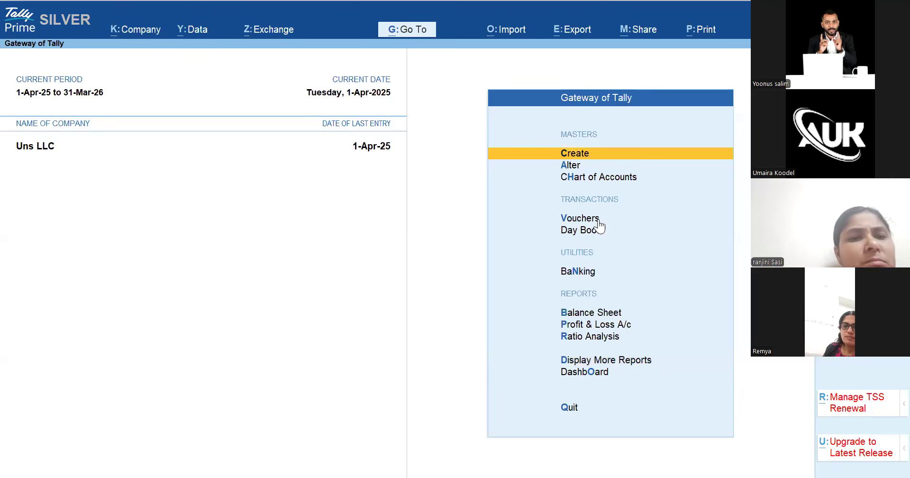
{"action": "left_click", "coordinate": [598, 219]}
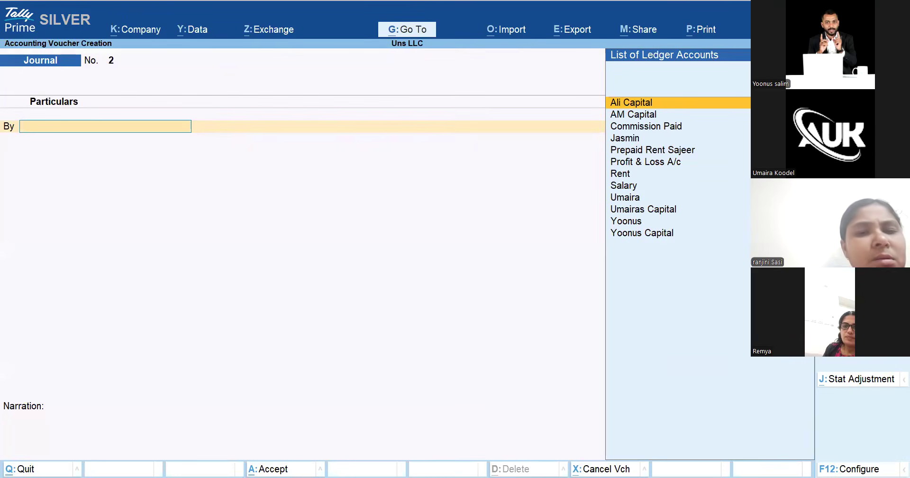
{"action": "key", "text": "F5"}
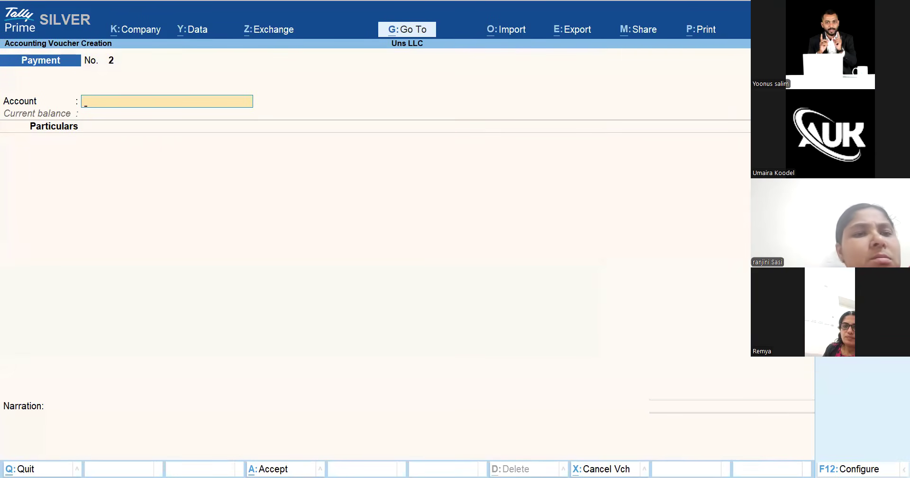
{"action": "type", "text": "Ha"}
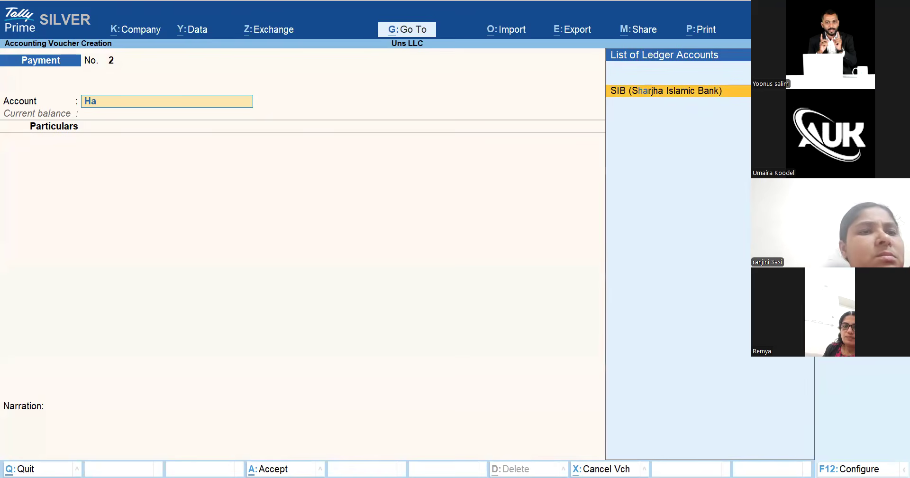
{"action": "key", "text": "Return"}
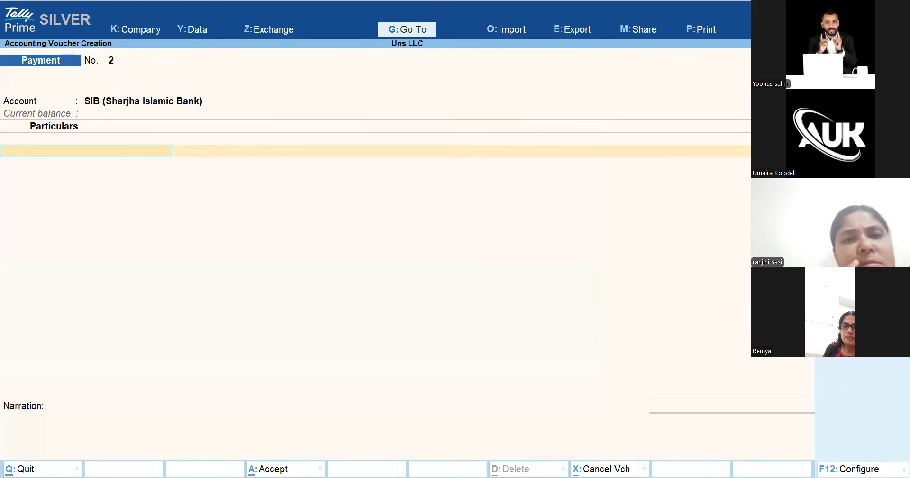
Create a Fuel ledger under Indirect Expenses and debit it 100.00 on the payment
{"action": "key", "text": "alt+c"}
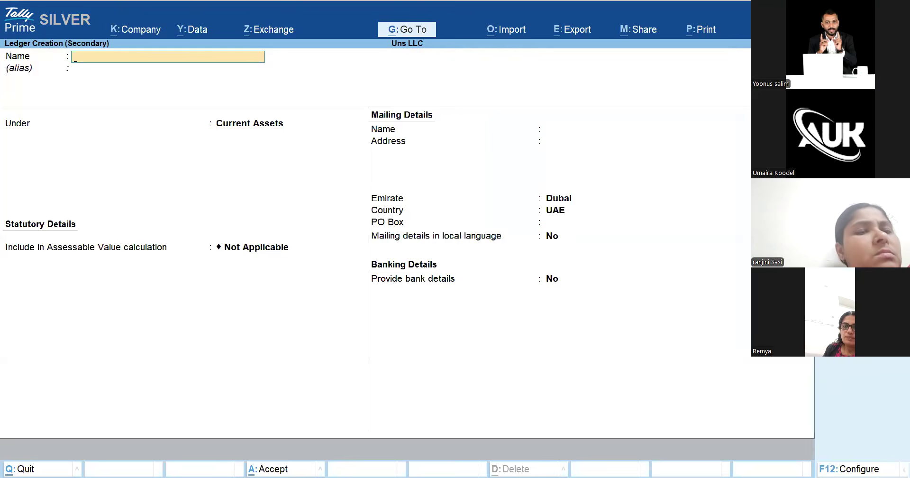
{"action": "type", "text": "Fuel"}
{"action": "key", "text": "Return"}
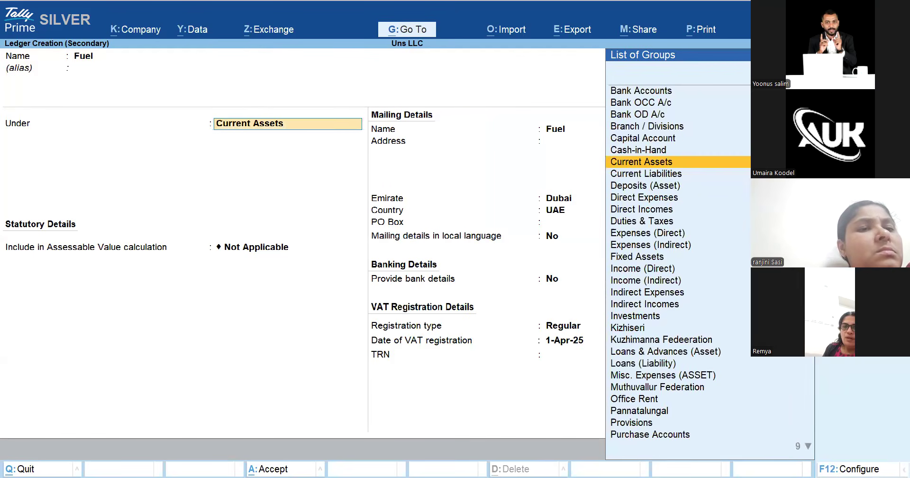
{"action": "key", "text": "BackSpace"}
{"action": "type", "text": "Indire"}
{"action": "key", "text": "Down"}
{"action": "key", "text": "Down"}
{"action": "key", "text": "Return"}
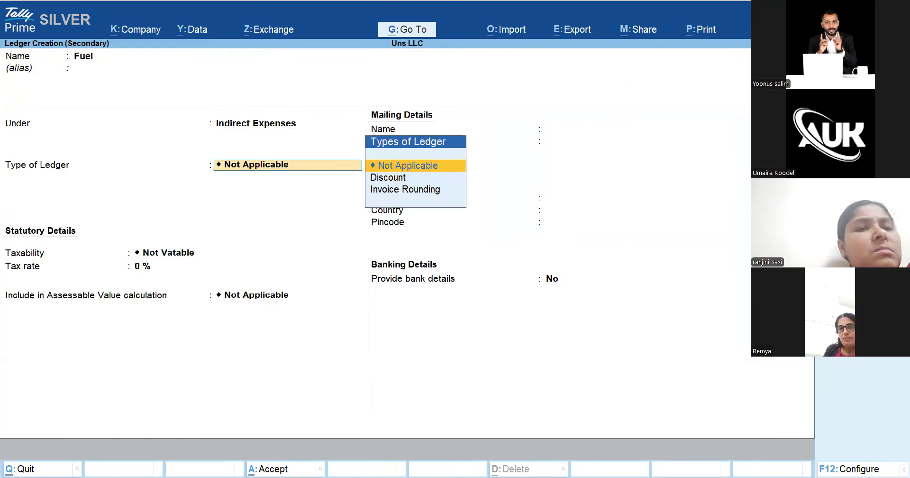
{"action": "key", "text": "Return"}
{"action": "key", "text": "ctrl+a"}
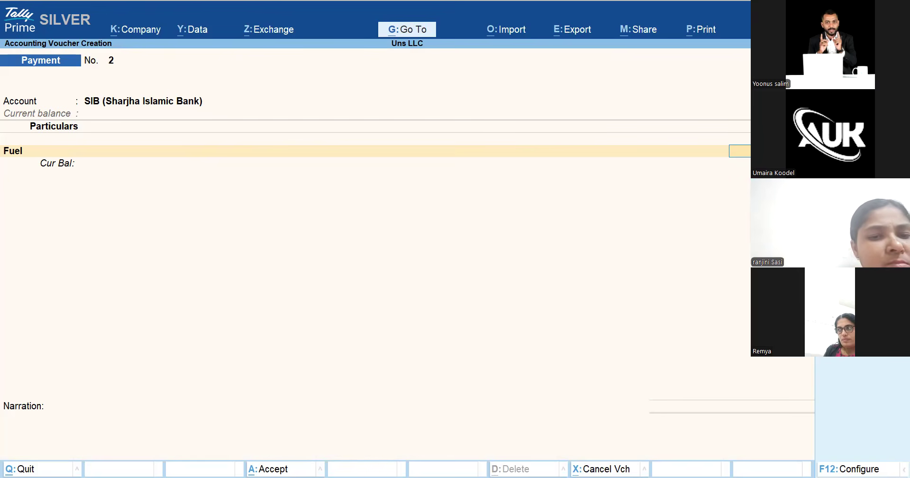
{"action": "key", "text": "Return"}
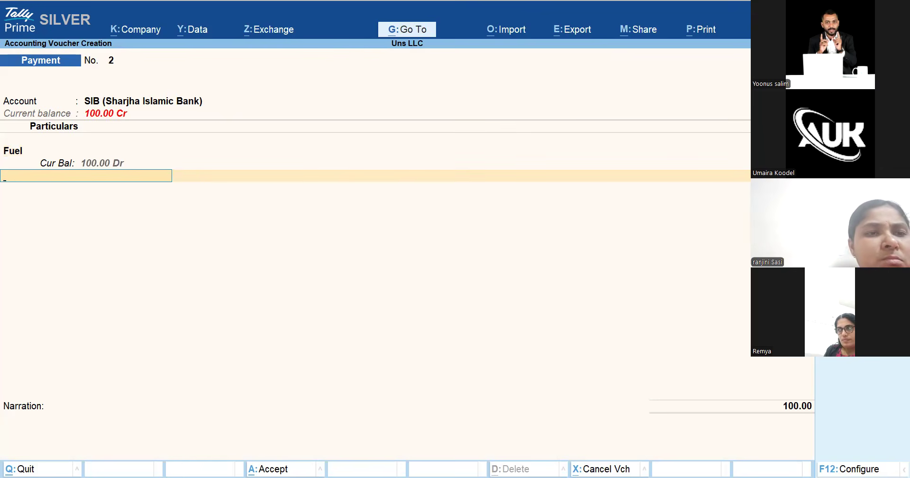
Create a Vat ledger under Current Liabilities, Regular registration, debited 5.00 for a 105.00 total
{"action": "key", "text": "alt+c"}
{"action": "type", "text": "Vat"}
{"action": "key", "text": "Return"}
{"action": "key", "text": "Return"}
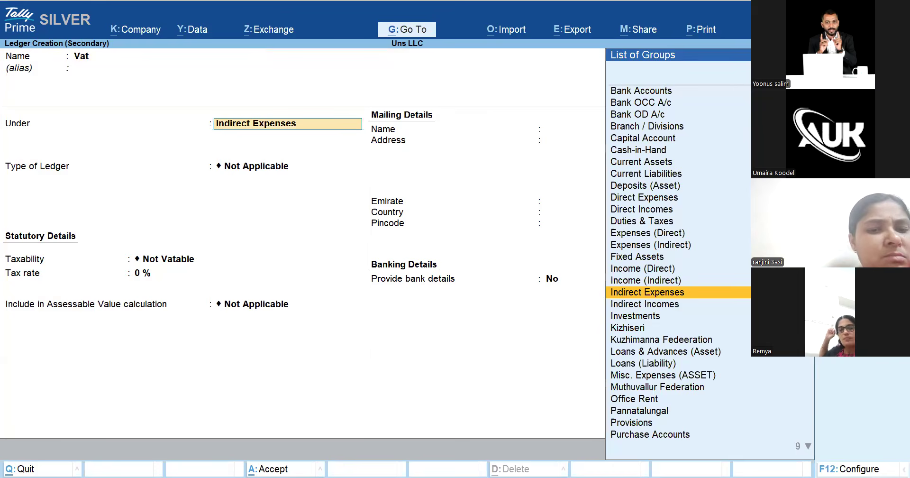
{"action": "type", "text": "Cure"}
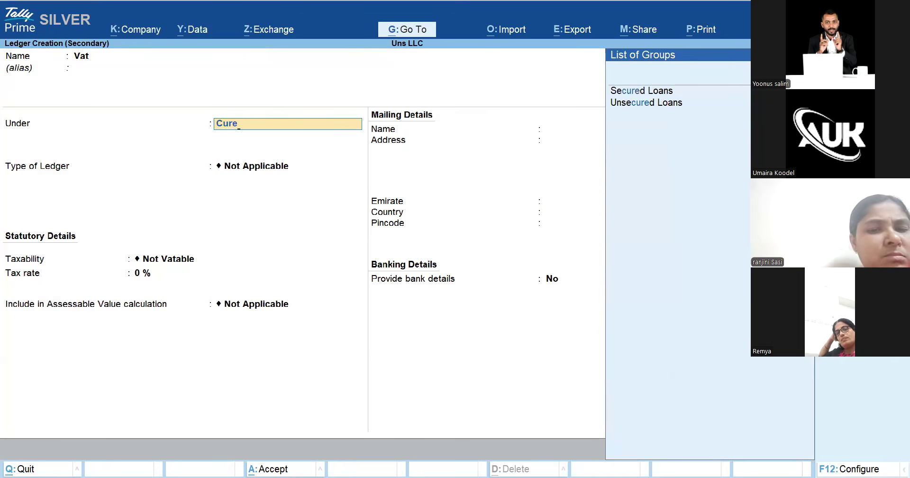
{"action": "key", "text": "BackSpace"}
{"action": "key", "text": "Down"}
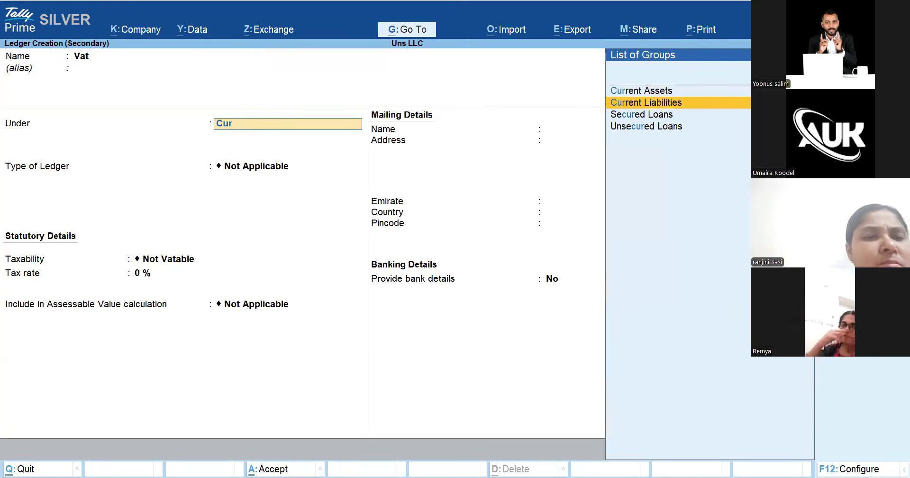
{"action": "key", "text": "Return"}
{"action": "key", "text": "Return"}
{"action": "key", "text": "Return"}
{"action": "key", "text": "Return"}
{"action": "key", "text": "Return"}
{"action": "key", "text": "Return"}
{"action": "key", "text": "Return"}
{"action": "key", "text": "Return"}
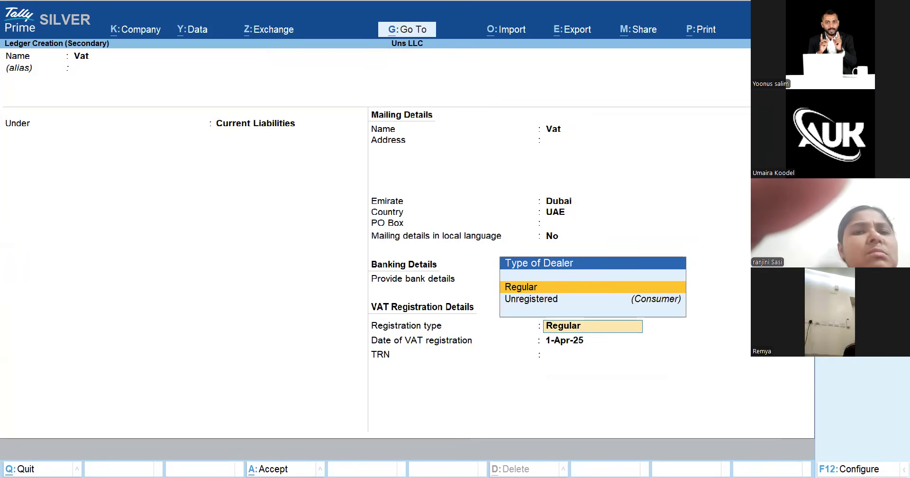
{"action": "key", "text": "Return"}
{"action": "key", "text": "Return"}
{"action": "key", "text": "Return"}
{"action": "key", "text": "Return"}
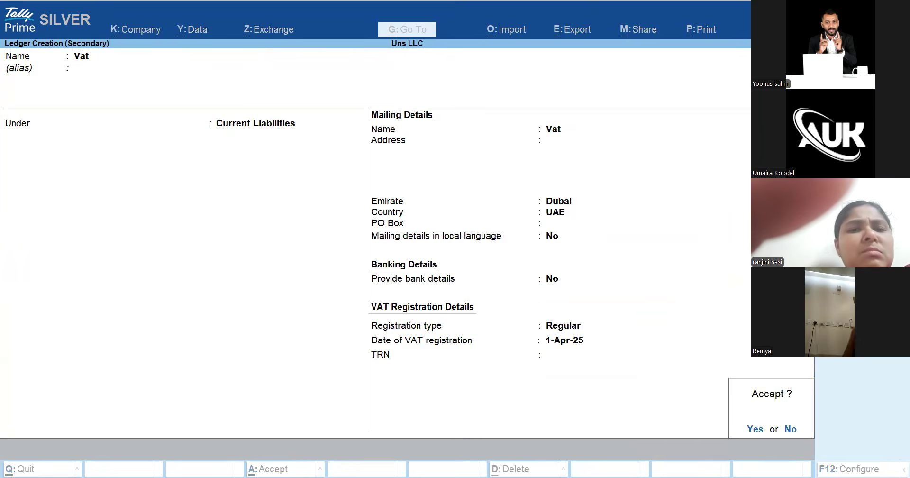
{"action": "key", "text": "Return"}
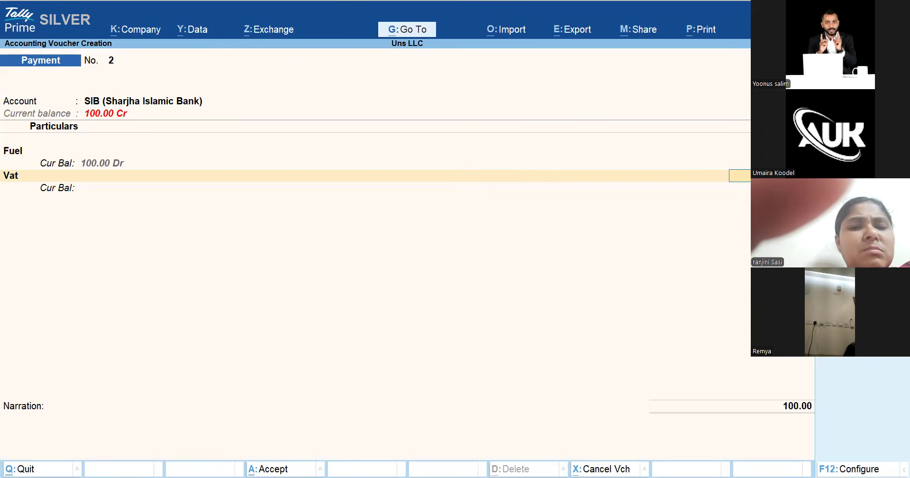
{"action": "type", "text": "5"}
{"action": "key", "text": "Return"}
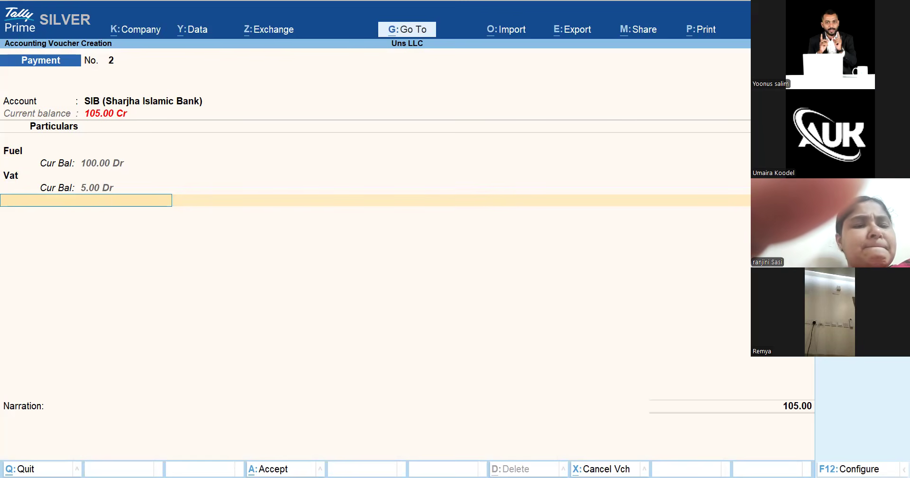
{"action": "key", "text": "BackSpace"}
Alter the Vat ledger to sit under Duties & Taxes, keeping duty type Others
{"action": "key", "text": "ctrl"}
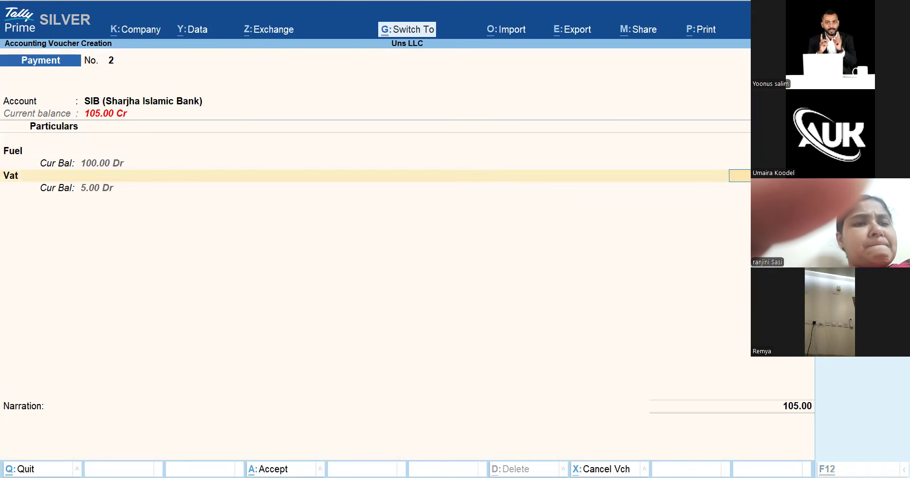
{"action": "key", "text": "BackSpace"}
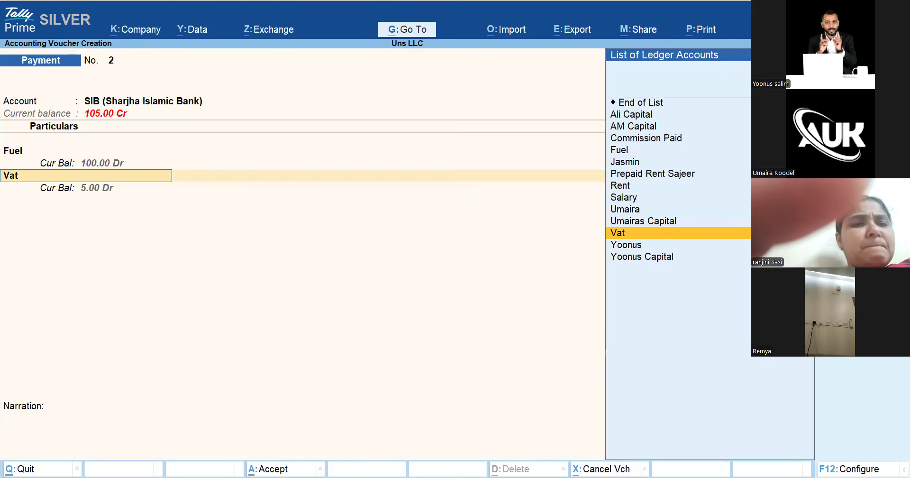
{"action": "key", "text": "ctrl+Return"}
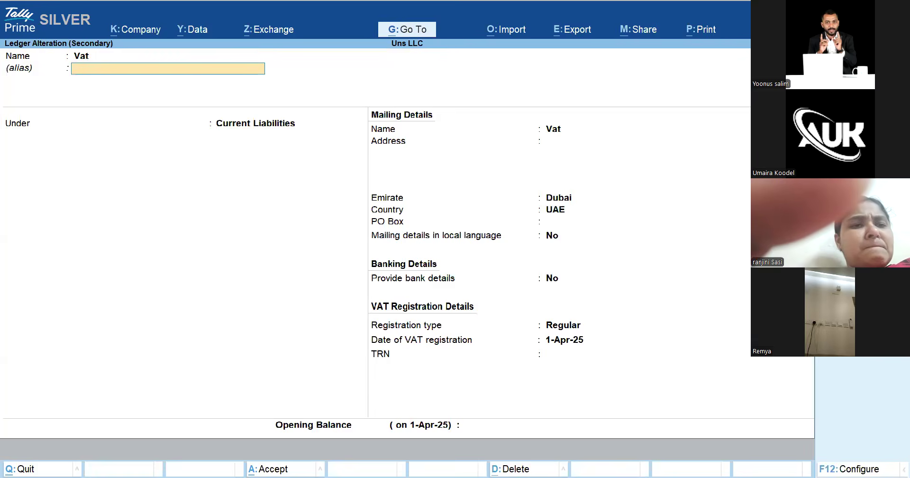
{"action": "key", "text": "Return"}
{"action": "type", "text": "Dut"}
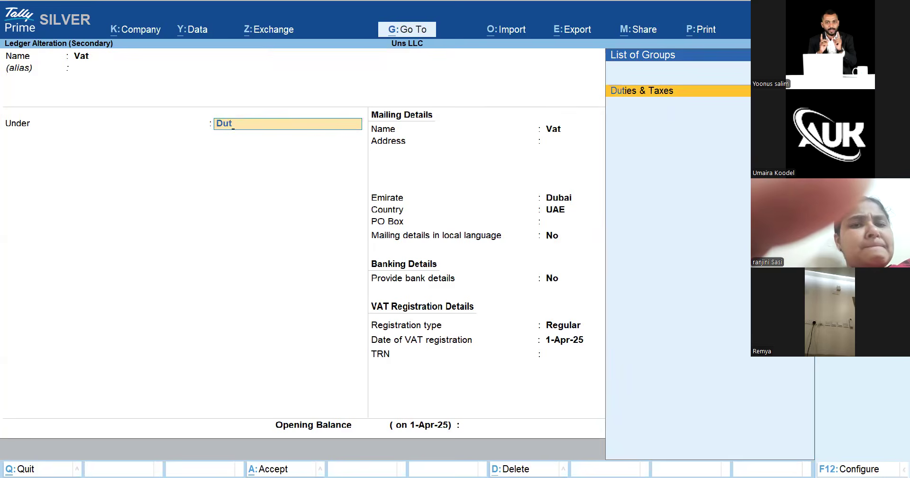
{"action": "key", "text": "Return"}
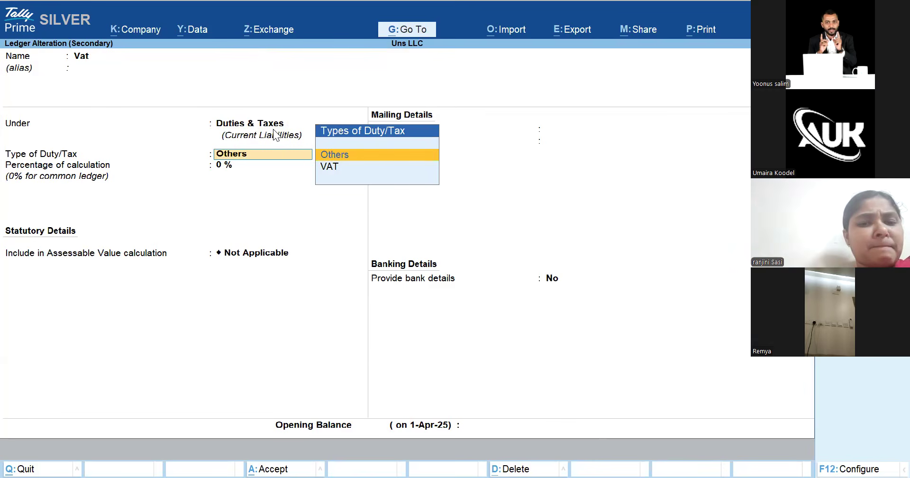
{"action": "key", "text": "ctrl+a"}
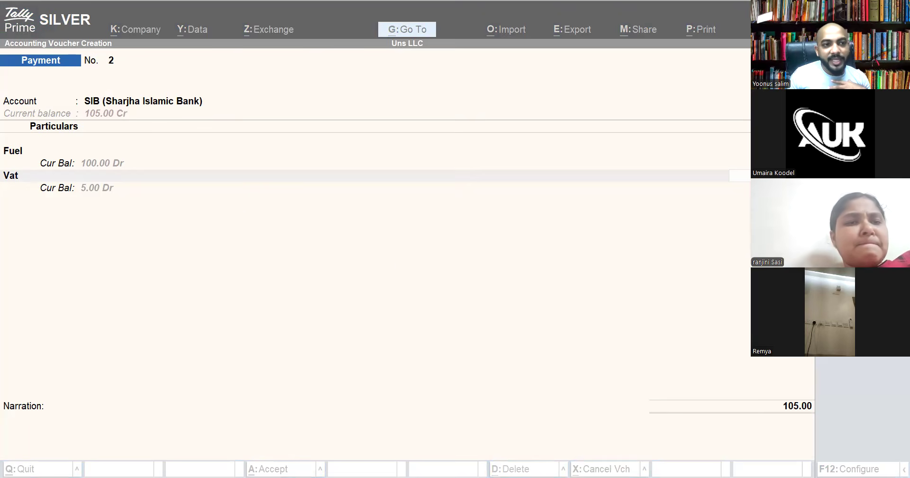
Discard the Fuel ledger alteration and choose Jasmin for the payment's first line
{"action": "left_click", "coordinate": [14, 154]}
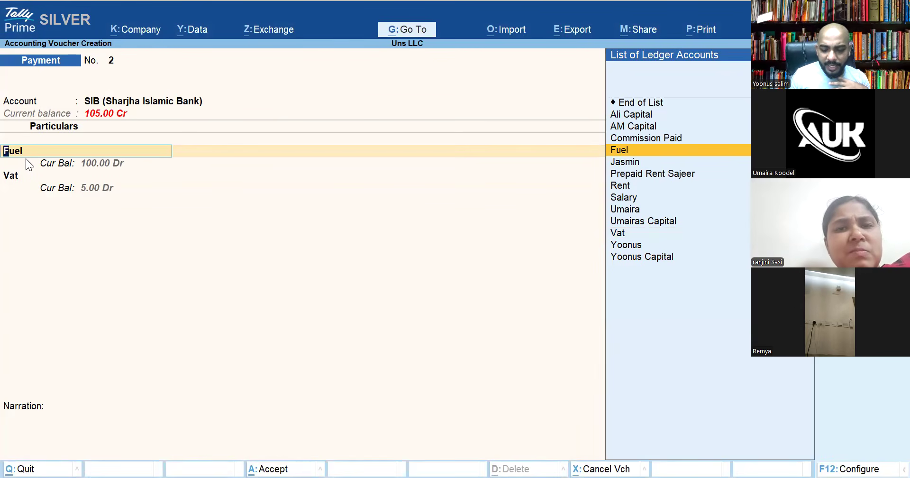
{"action": "key", "text": "ctrl+Return"}
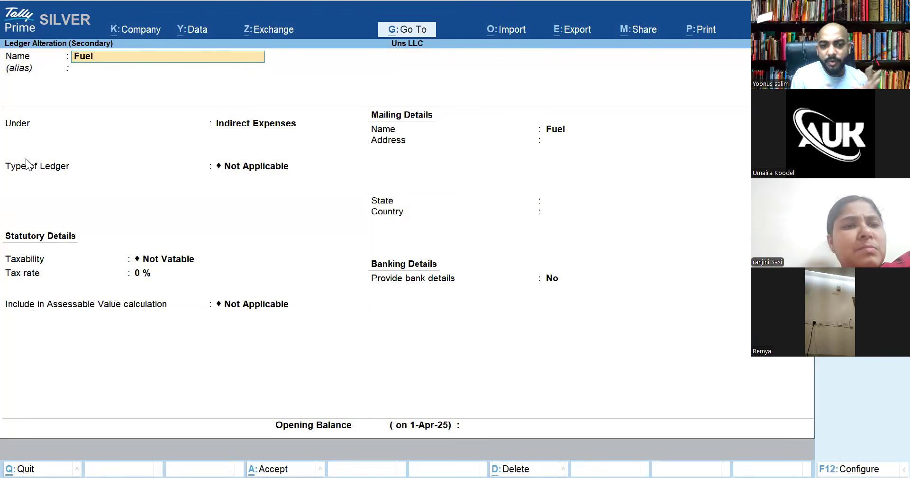
{"action": "key", "text": "BackSpace"}
{"action": "key", "text": "Escape"}
{"action": "key", "text": "y"}
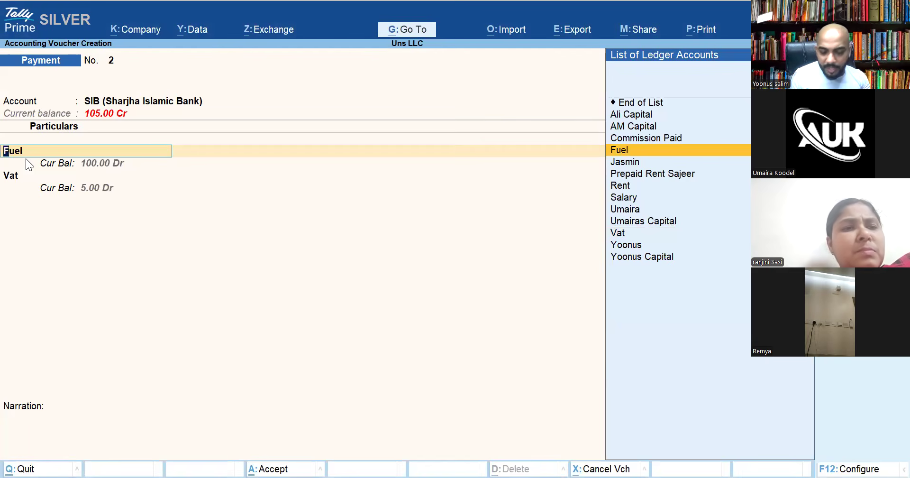
{"action": "key", "text": "Down"}
{"action": "key", "text": "Return"}
{"action": "key", "text": "Return"}
{"action": "key", "text": "Return"}
{"action": "key", "text": "Return"}
{"action": "key", "text": "Return"}
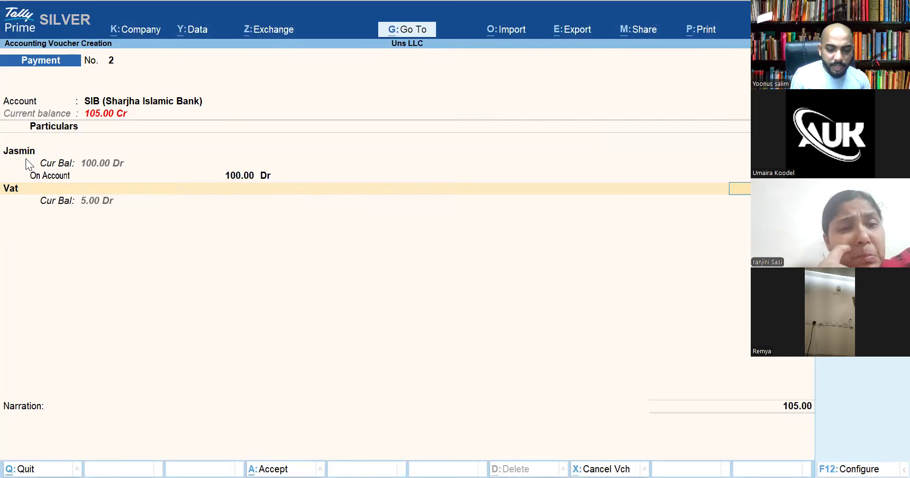
Reopen the Vat ledger for alteration and accept it unchanged
{"action": "key", "text": "ctrl+Return"}
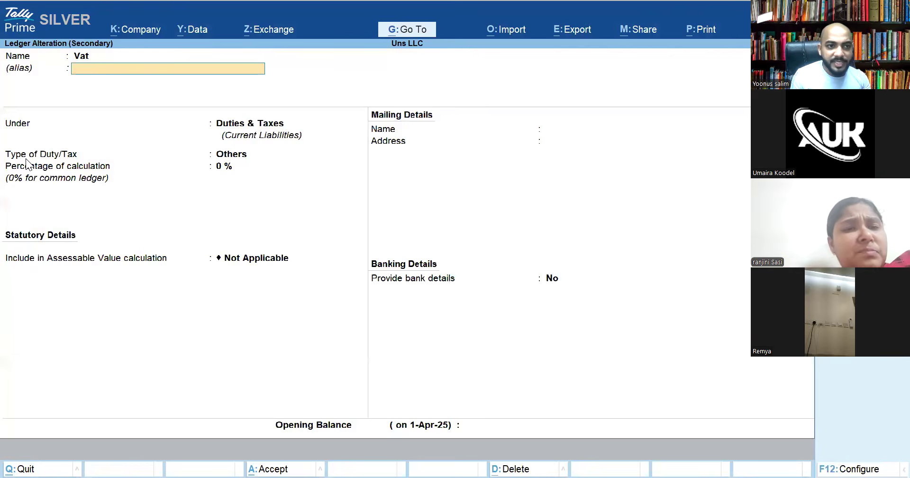
{"action": "key", "text": "Return"}
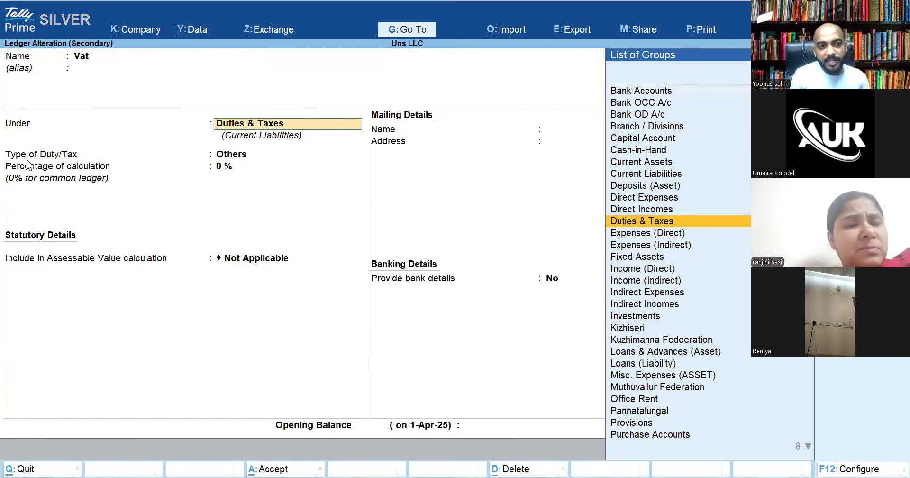
{"action": "key", "text": "ctrl"}
{"action": "key", "text": "ctrl+a"}
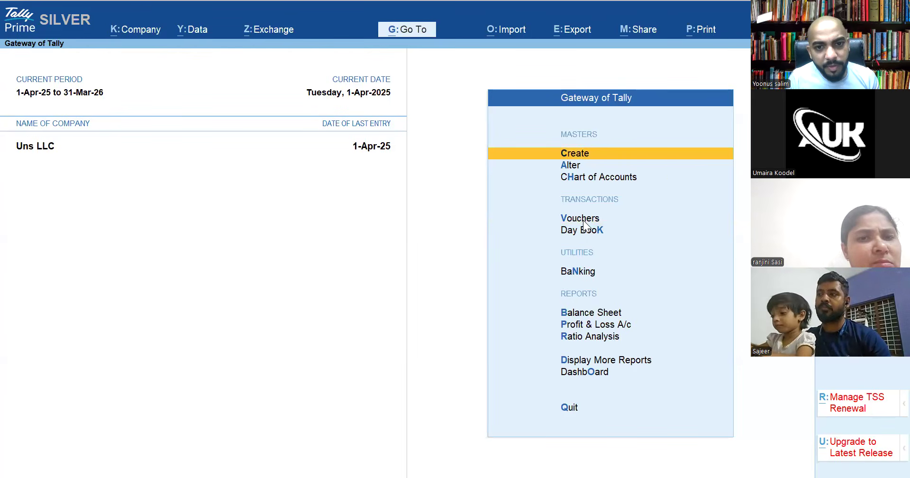
Open Purchase voucher No. 1 with Cash as party account, leaving the invoice number blank
{"action": "left_click", "coordinate": [583, 220]}
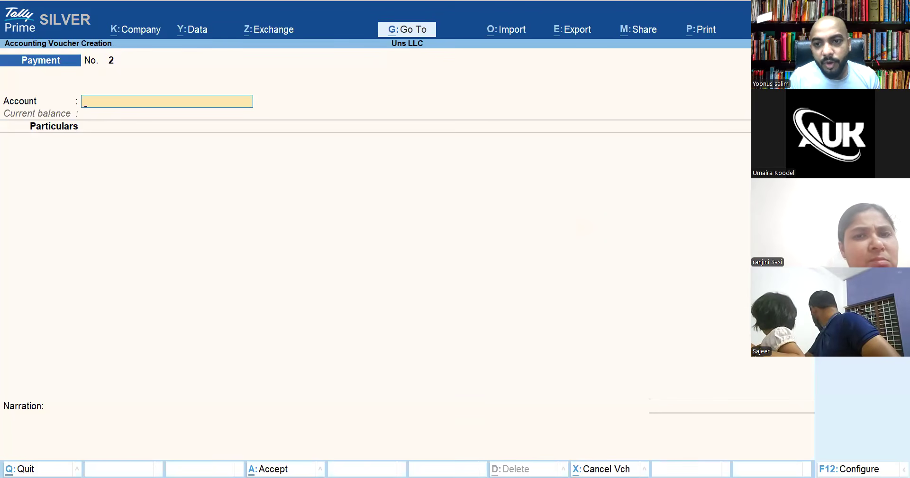
{"action": "key", "text": "F9"}
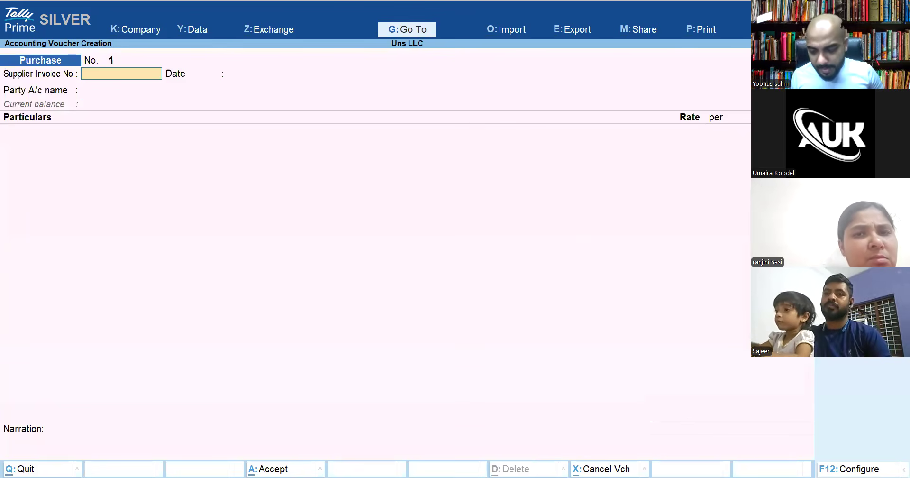
{"action": "key", "text": "Return"}
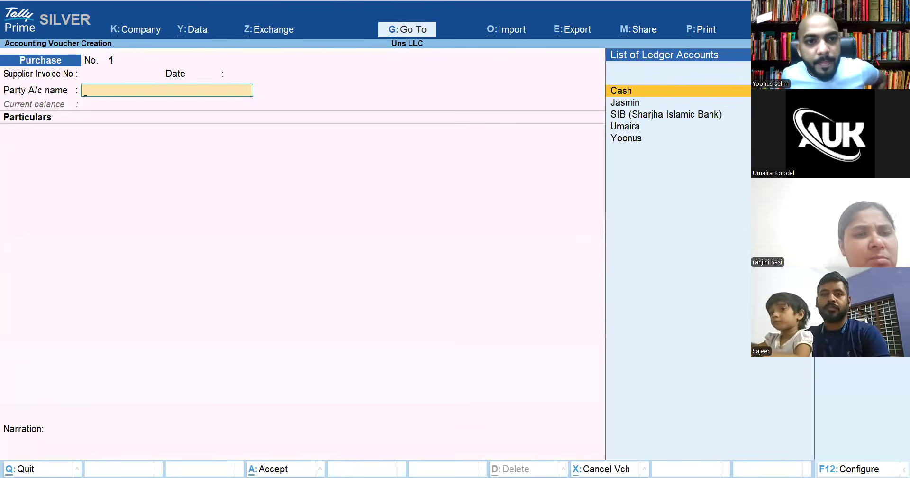
{"action": "key", "text": "Return"}
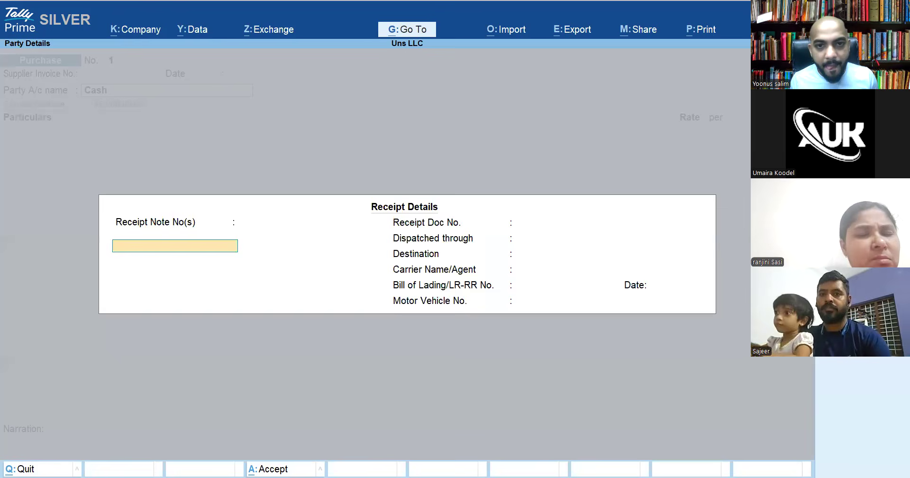
{"action": "key", "text": "Return"}
{"action": "key", "text": "Return"}
{"action": "key", "text": "Return"}
{"action": "key", "text": "Return"}
{"action": "key", "text": "Return"}
{"action": "key", "text": "Return"}
{"action": "key", "text": "Return"}
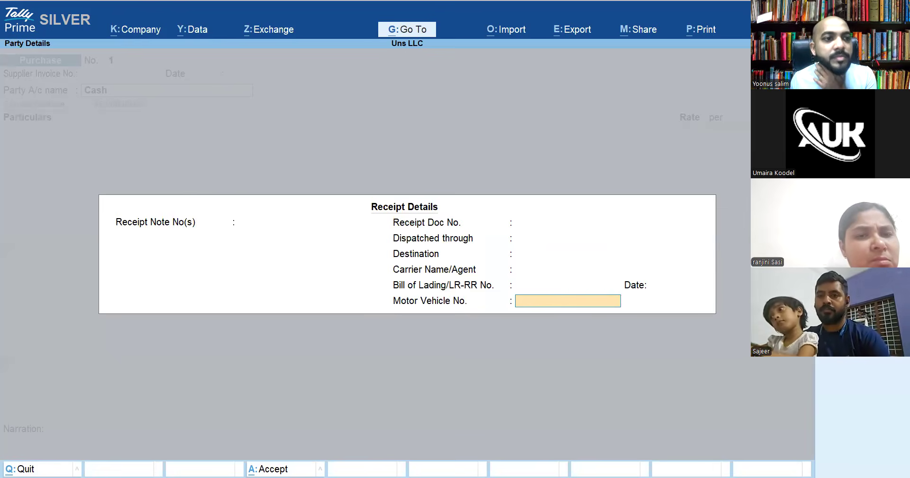
{"action": "key", "text": "Return"}
{"action": "key", "text": "Return"}
{"action": "key", "text": "Return"}
{"action": "key", "text": "Return"}
{"action": "key", "text": "Return"}
{"action": "key", "text": "Return"}
{"action": "key", "text": "Return"}
{"action": "key", "text": "Return"}
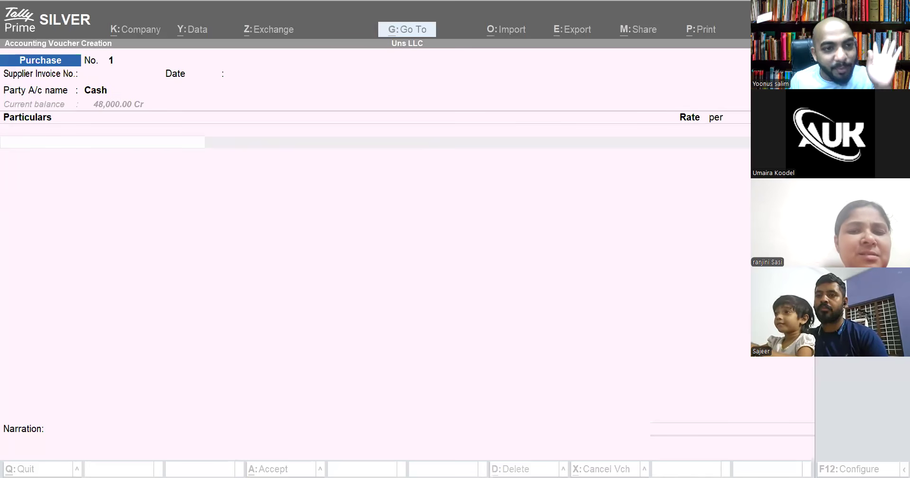
{"action": "left_click", "coordinate": [366, 137]}
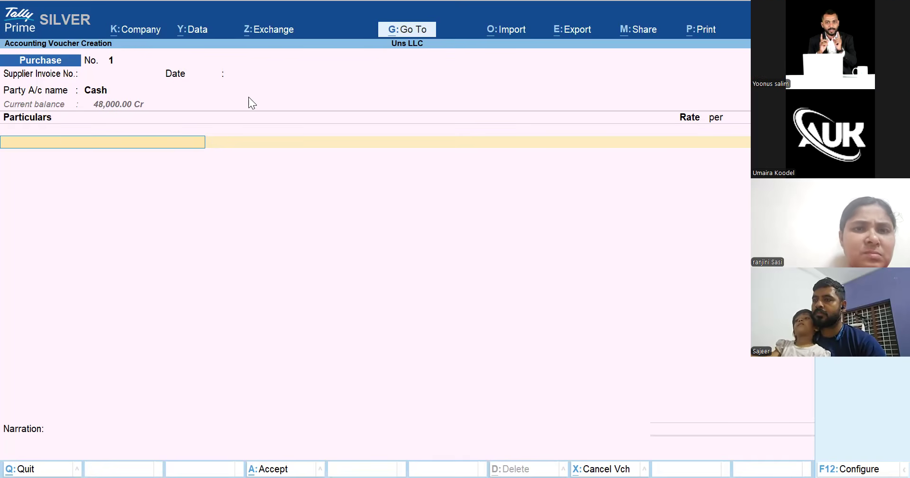
{"action": "key", "text": "ctrl+h"}
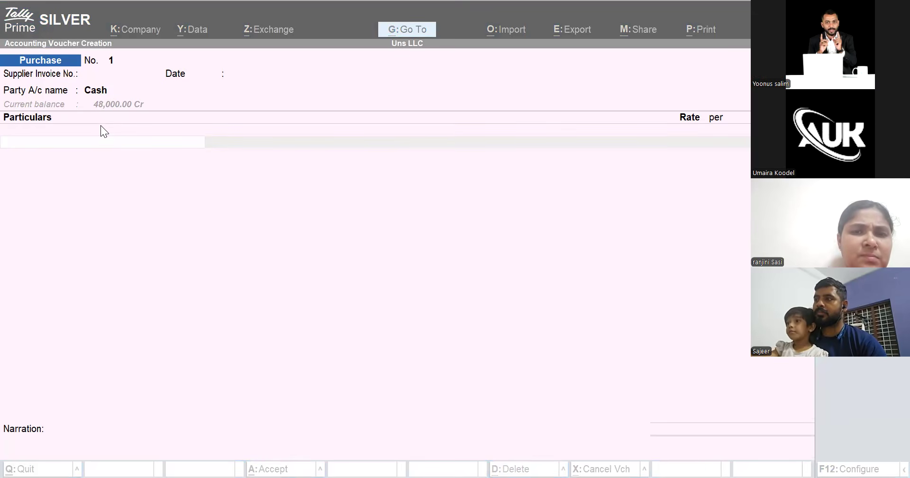
{"action": "left_click", "coordinate": [260, 135]}
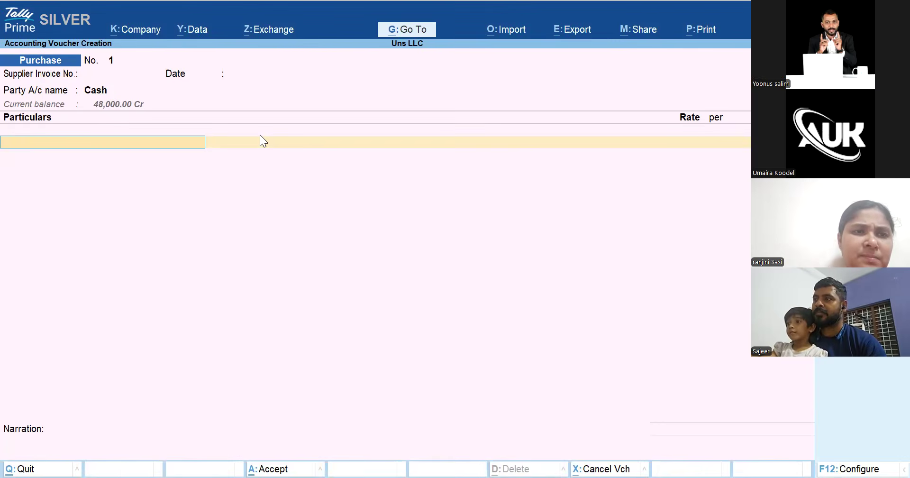
{"action": "key", "text": "alt+c"}
Create a Rent Paid ledger under Indirect Expenses, Taxable at 5% with supply type Services
{"action": "type", "text": "Re"}
{"action": "type", "text": "ny"}
{"action": "key", "text": "BackSpace"}
{"action": "type", "text": "t Paid"}
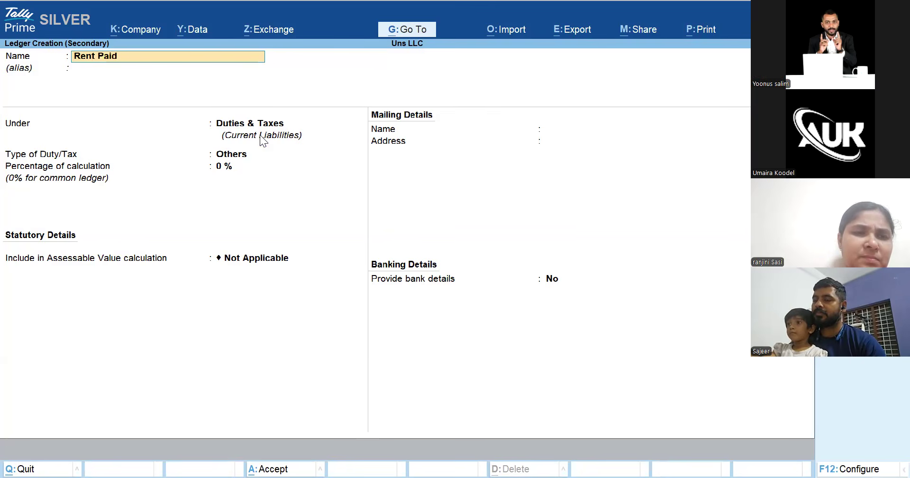
{"action": "key", "text": "Return"}
{"action": "key", "text": "Return"}
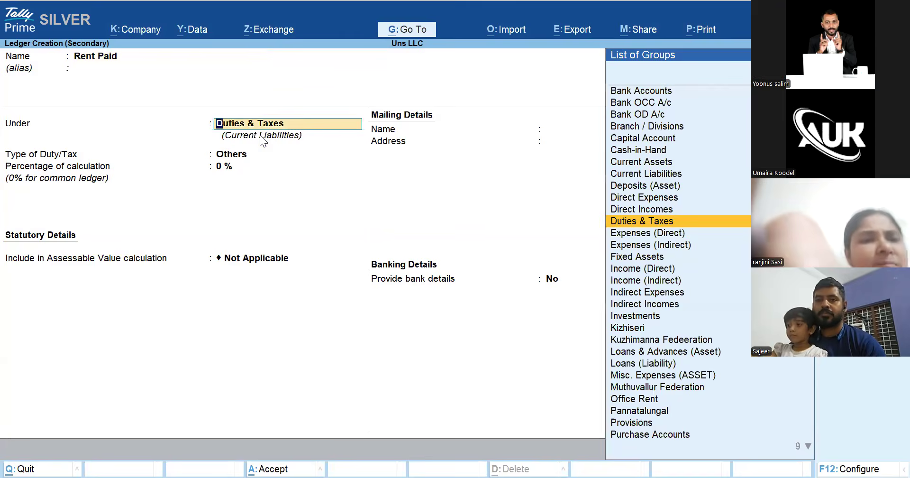
{"action": "type", "text": "Indi"}
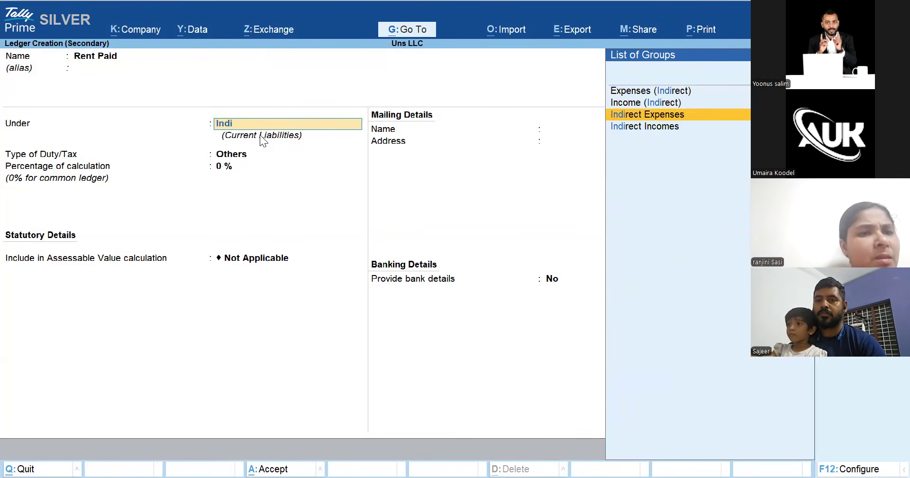
{"action": "key", "text": "Return"}
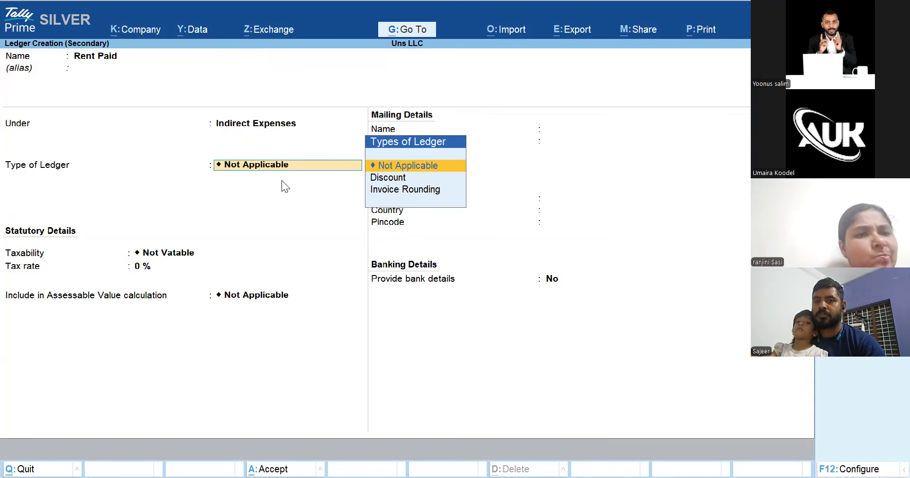
{"action": "key", "text": "Return"}
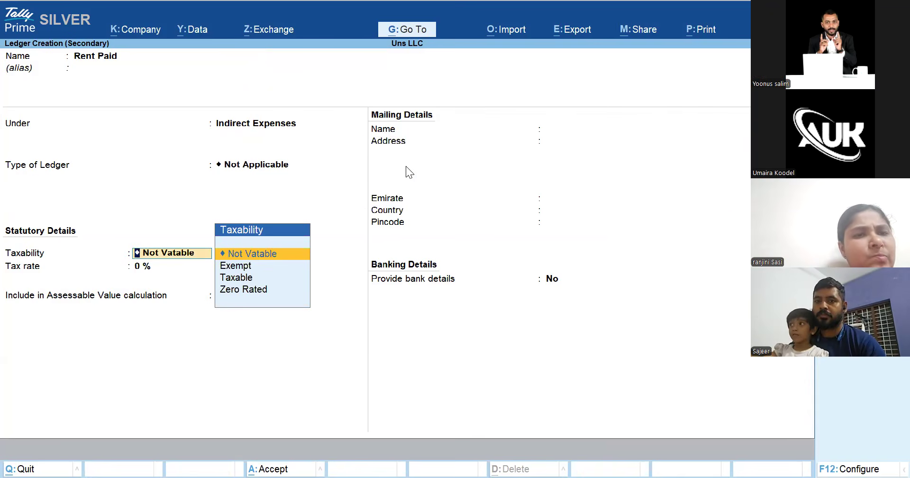
{"action": "key", "text": "Down"}
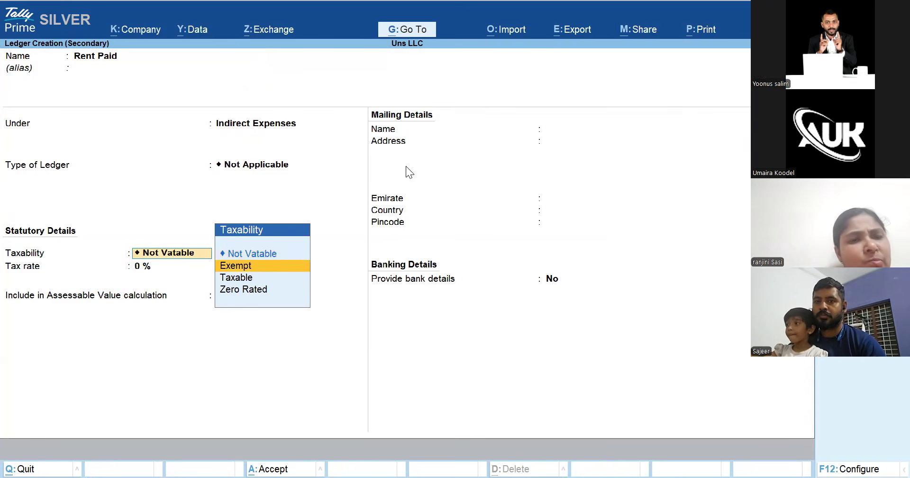
{"action": "key", "text": "Down"}
{"action": "key", "text": "Return"}
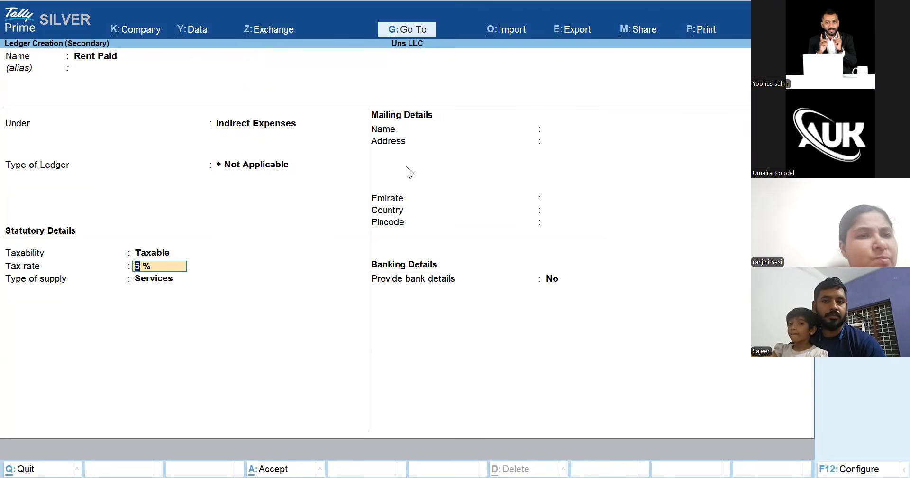
{"action": "key", "text": "Return"}
{"action": "key", "text": "Return"}
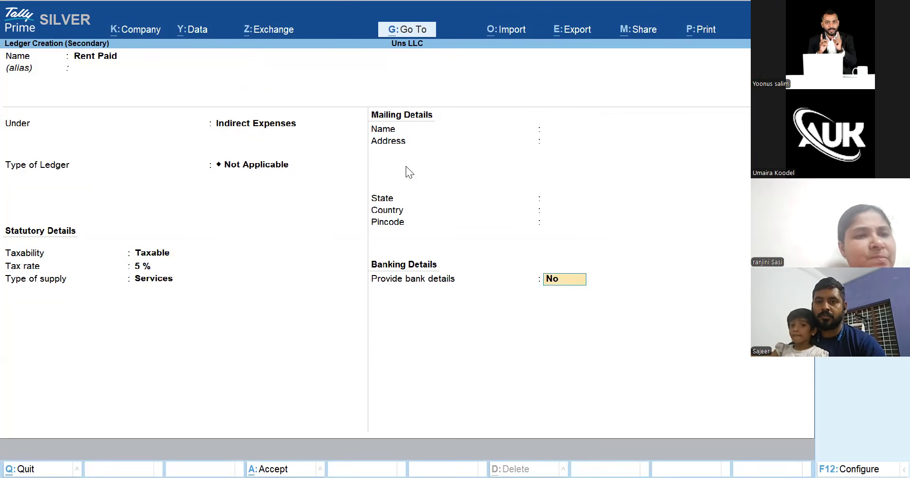
{"action": "key", "text": "Return"}
{"action": "key", "text": "Return"}
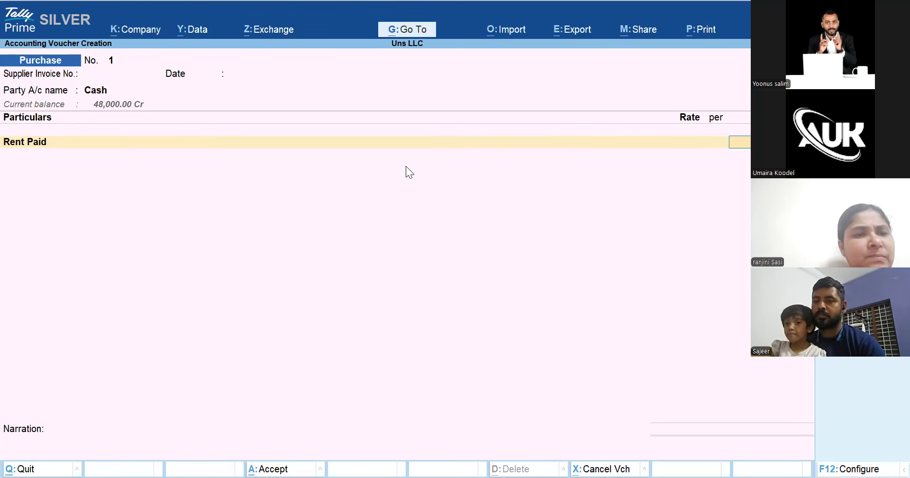
Add the Vat ledger as the second line below Rent Paid
{"action": "key", "text": "Return"}
{"action": "type", "text": "Vat"}
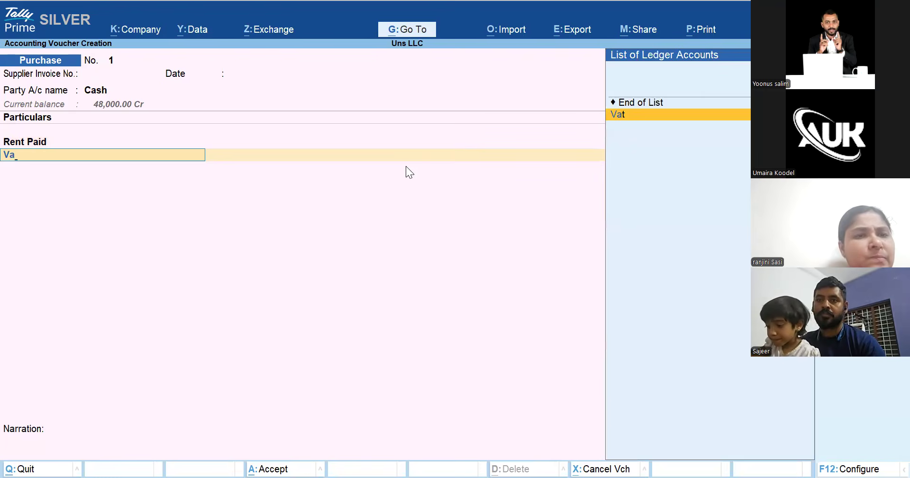
{"action": "key", "text": "Return"}
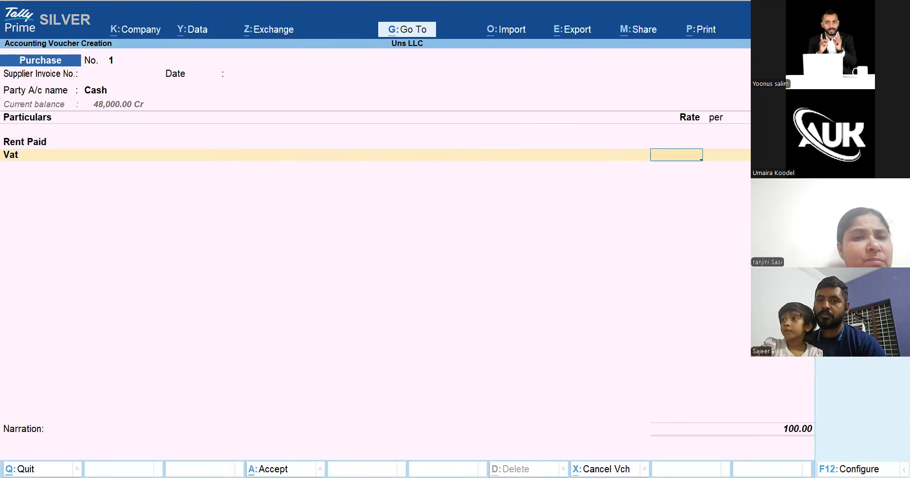
Switch the purchase to As Voucher mode and step through Cash to Rent Paid's 100.00 debit
{"action": "key", "text": "ctrl+h"}
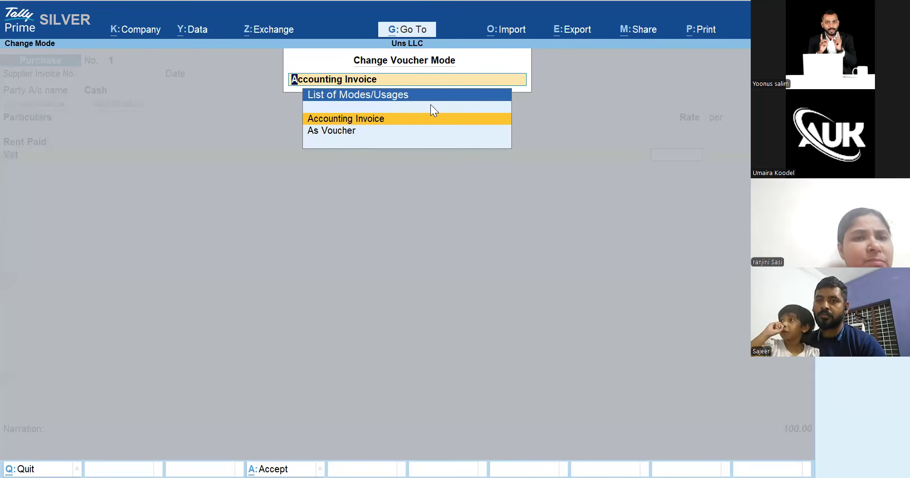
{"action": "key", "text": "Down"}
{"action": "key", "text": "Return"}
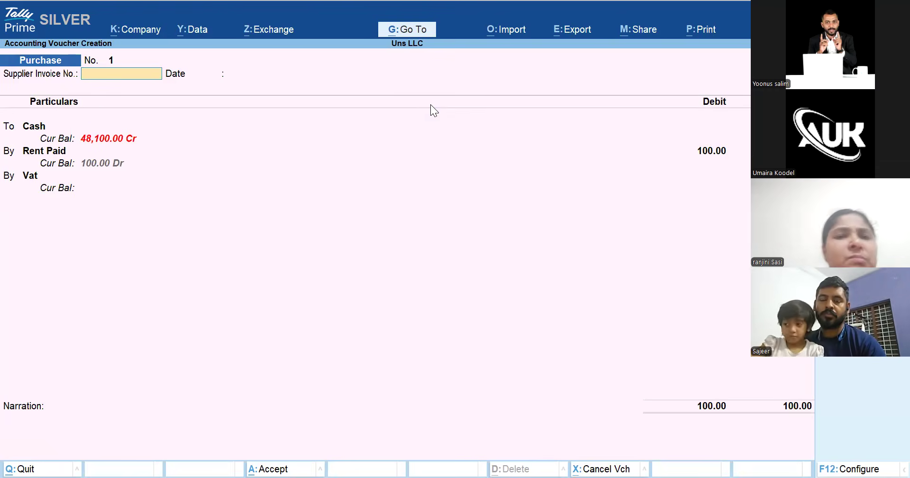
{"action": "key", "text": "Return"}
{"action": "key", "text": "Return"}
{"action": "key", "text": "Return"}
{"action": "key", "text": "Return"}
{"action": "key", "text": "Return"}
{"action": "key", "text": "Return"}
{"action": "key", "text": "Return"}
{"action": "key", "text": "Return"}
{"action": "key", "text": "Return"}
{"action": "key", "text": "Return"}
{"action": "key", "text": "Return"}
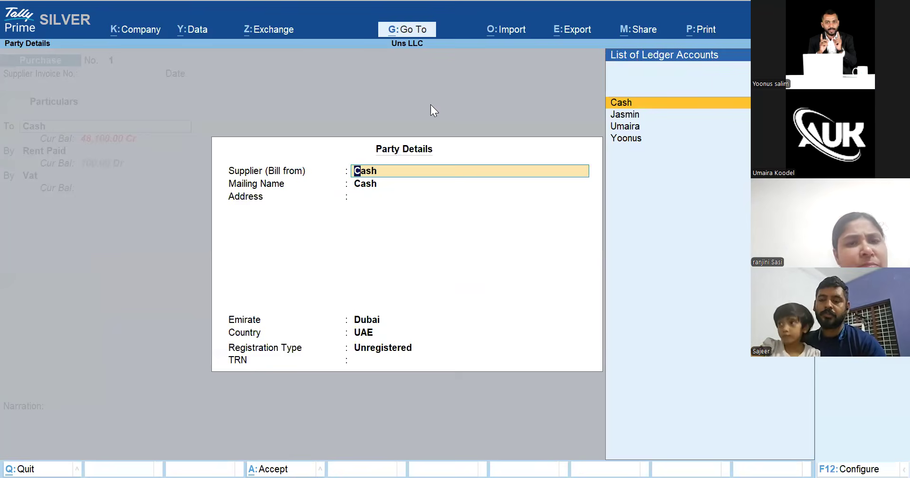
{"action": "key", "text": "Return"}
{"action": "key", "text": "Return"}
{"action": "key", "text": "Return"}
{"action": "key", "text": "Return"}
{"action": "key", "text": "Return"}
{"action": "key", "text": "Return"}
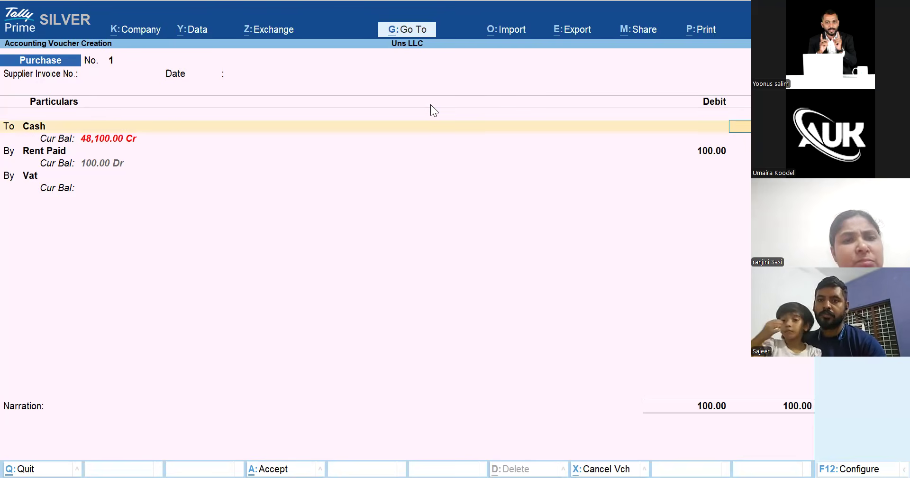
{"action": "key", "text": "Return"}
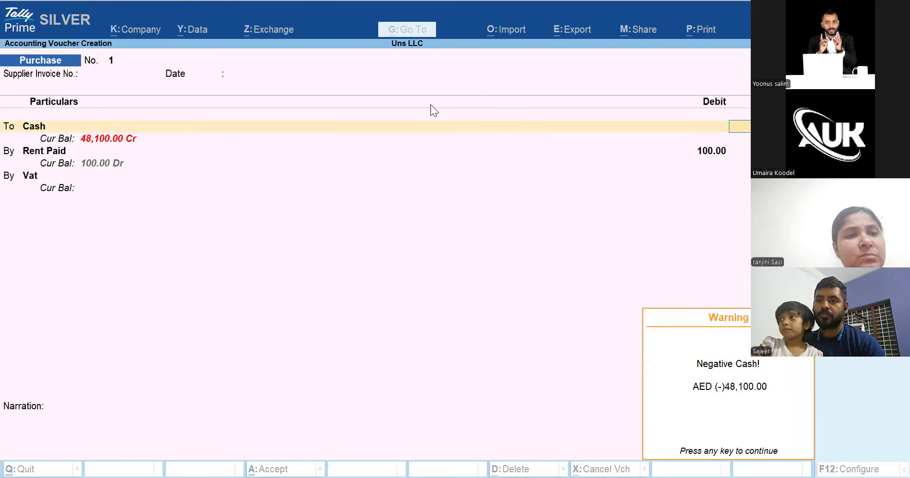
{"action": "key", "text": "Return"}
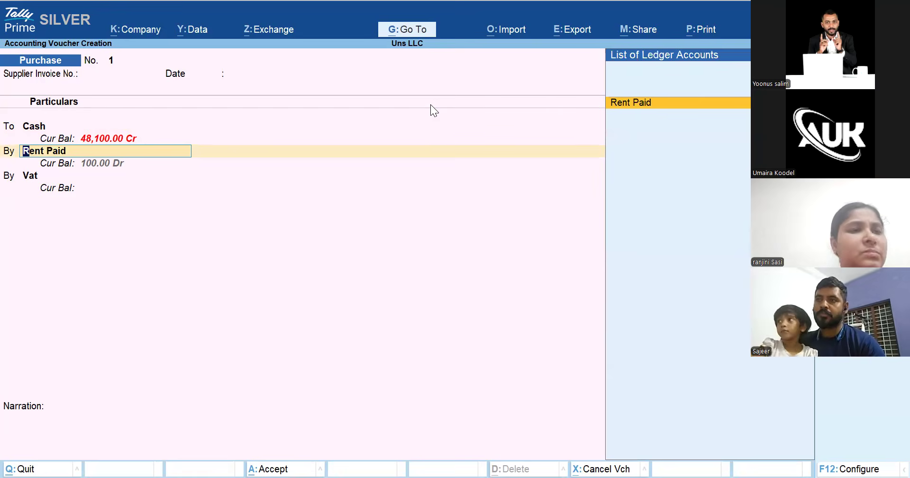
{"action": "key", "text": "Return"}
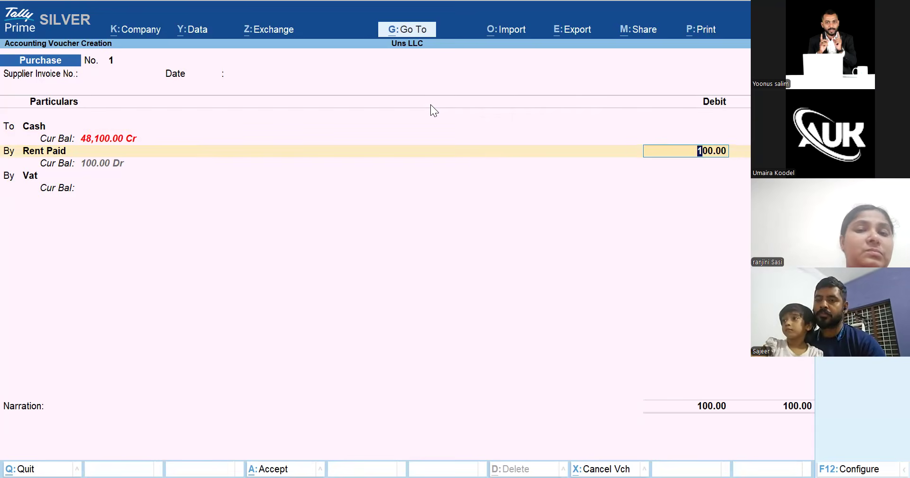
{"action": "key", "text": "ctrl+h"}
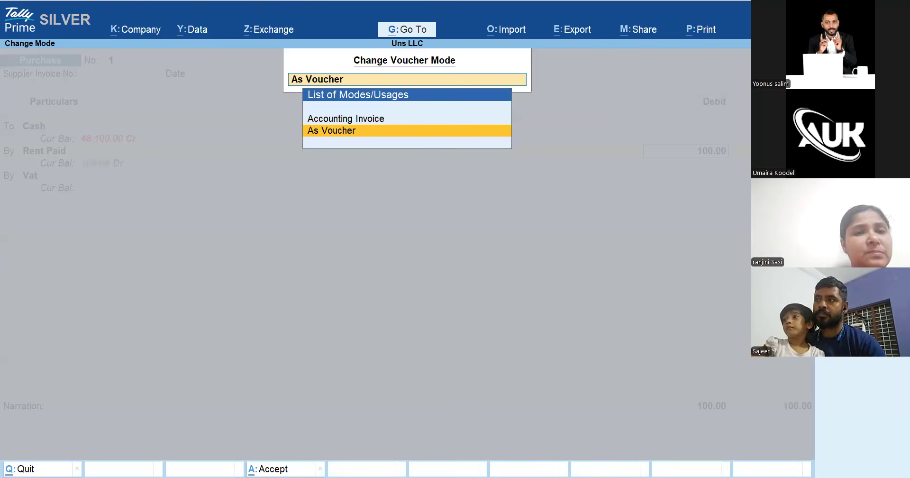
{"action": "key", "text": "Up"}
{"action": "key", "text": "Return"}
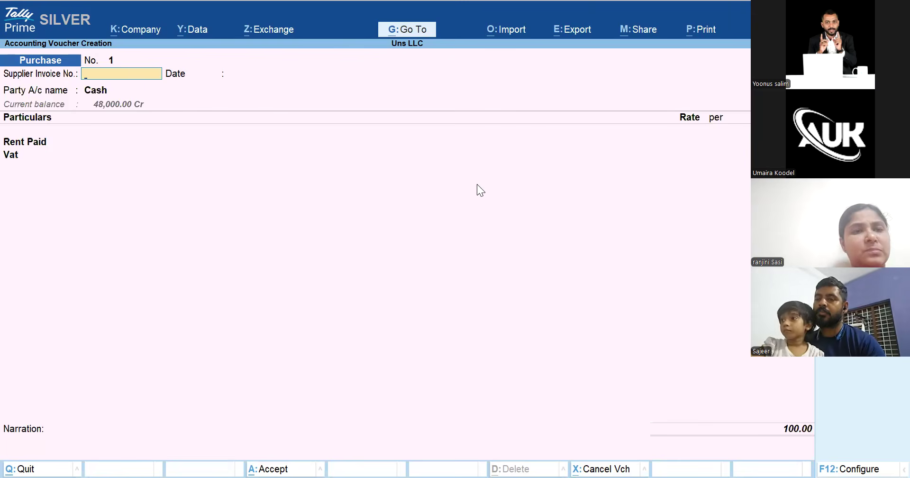
{"action": "key", "text": "Return"}
{"action": "key", "text": "Return"}
{"action": "key", "text": "Return"}
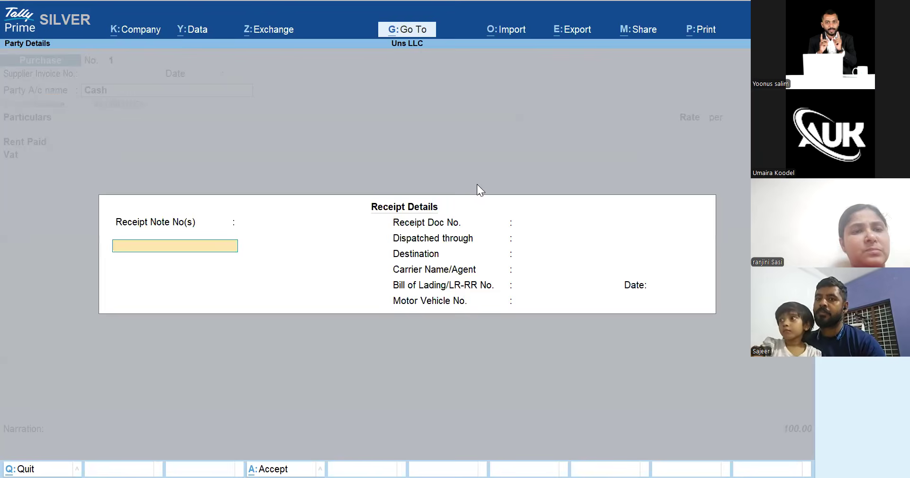
{"action": "key", "text": "Return"}
{"action": "key", "text": "Return"}
{"action": "key", "text": "Return"}
{"action": "key", "text": "Return"}
{"action": "key", "text": "Return"}
{"action": "key", "text": "Return"}
{"action": "key", "text": "Return"}
{"action": "key", "text": "Return"}
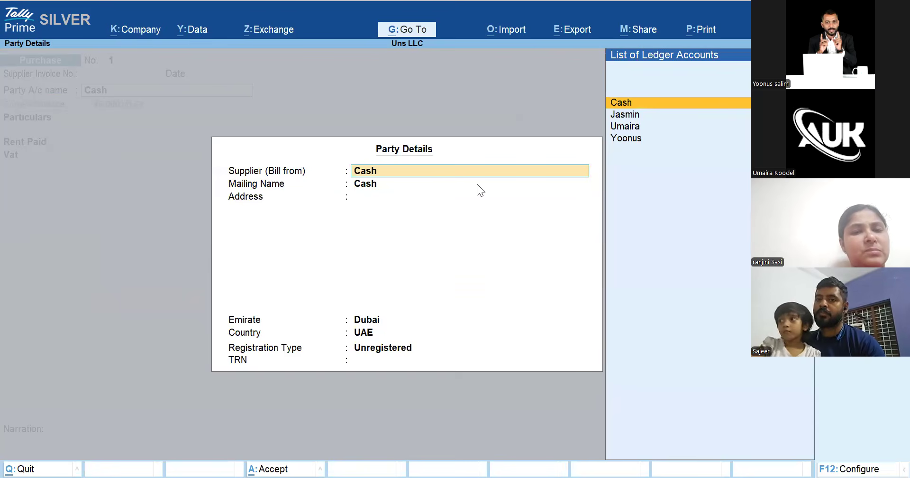
{"action": "key", "text": "Return"}
{"action": "key", "text": "Return"}
{"action": "key", "text": "Return"}
{"action": "key", "text": "Return"}
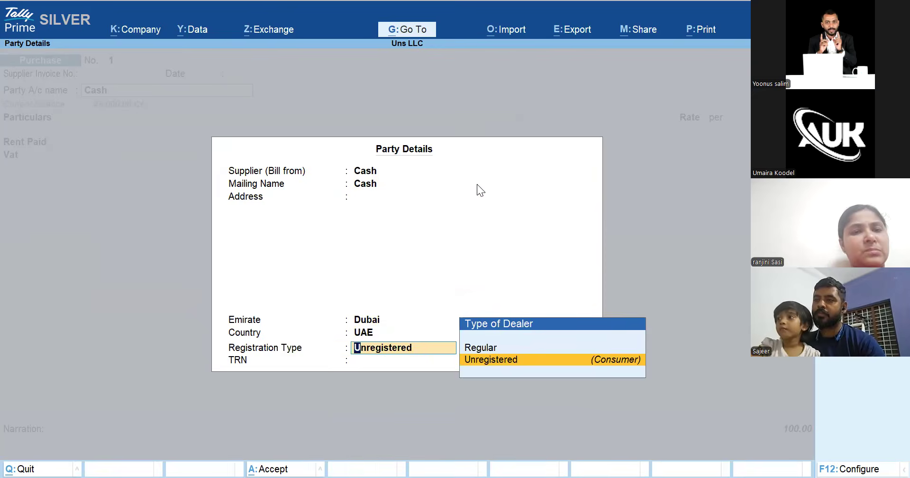
{"action": "key", "text": "Return"}
{"action": "key", "text": "Return"}
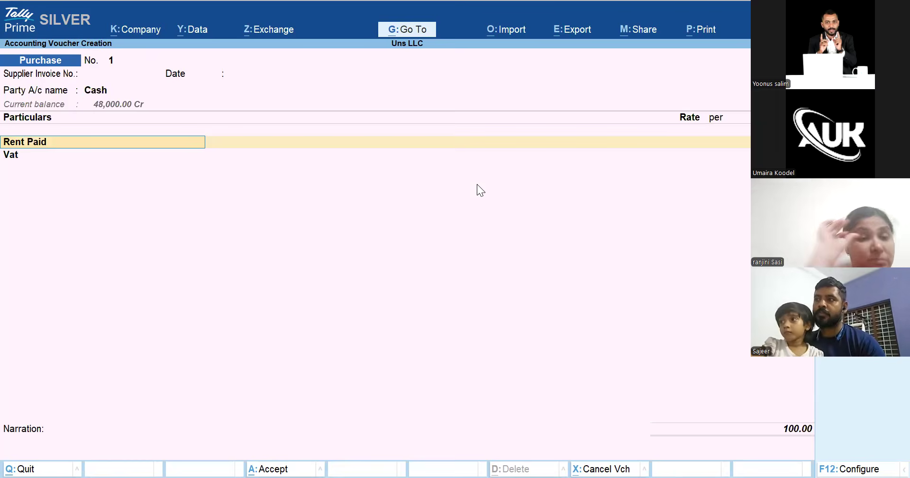
{"action": "key", "text": "Return"}
{"action": "key", "text": "BackSpace"}
{"action": "key", "text": "BackSpace"}
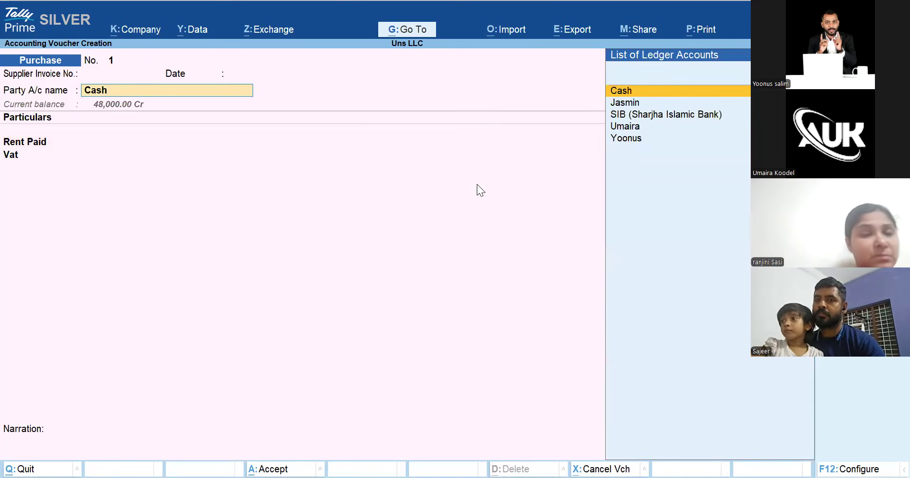
{"action": "key", "text": "Return"}
{"action": "key", "text": "Return"}
{"action": "key", "text": "Return"}
{"action": "key", "text": "Return"}
{"action": "key", "text": "Return"}
{"action": "key", "text": "Return"}
{"action": "key", "text": "Return"}
{"action": "key", "text": "Return"}
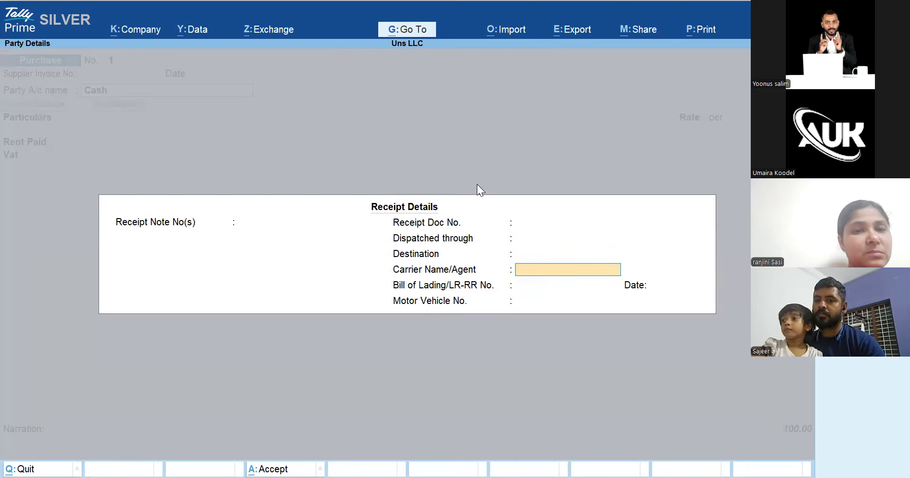
{"action": "key", "text": "Return"}
{"action": "key", "text": "Return"}
{"action": "key", "text": "Return"}
{"action": "key", "text": "Return"}
{"action": "key", "text": "Return"}
{"action": "key", "text": "Return"}
{"action": "key", "text": "Return"}
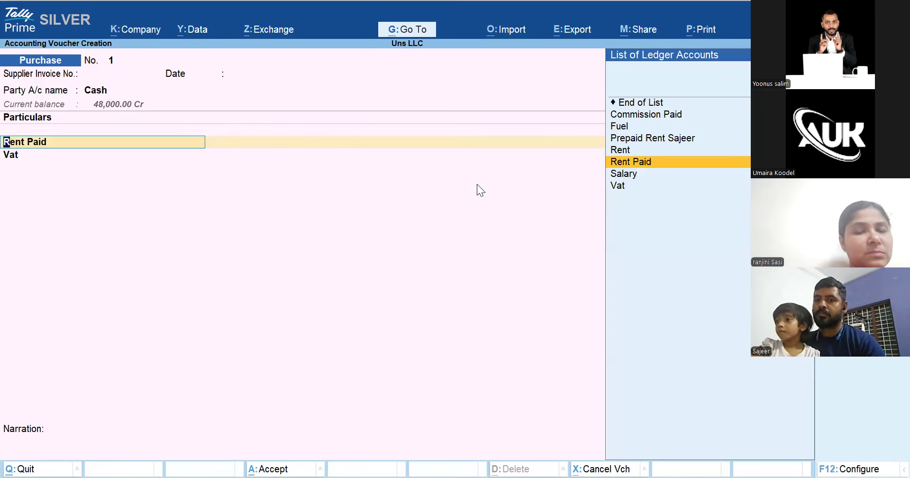
{"action": "key", "text": "Return"}
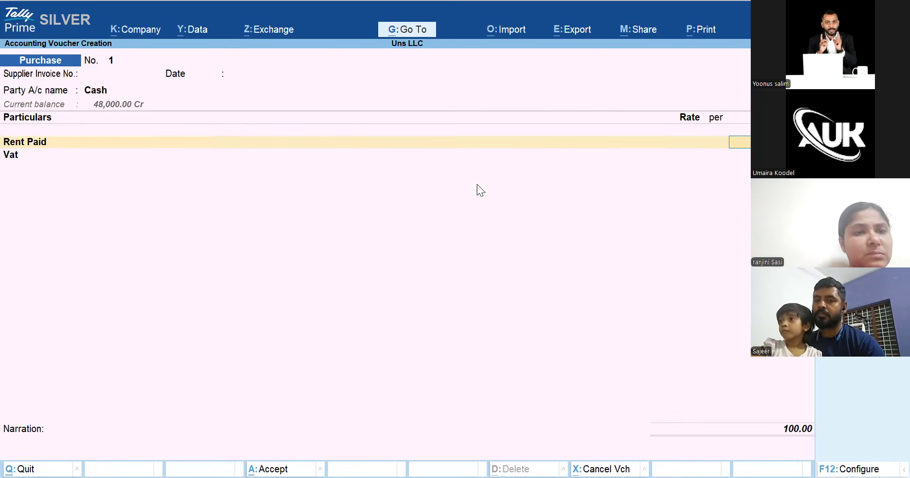
{"action": "key", "text": "Return"}
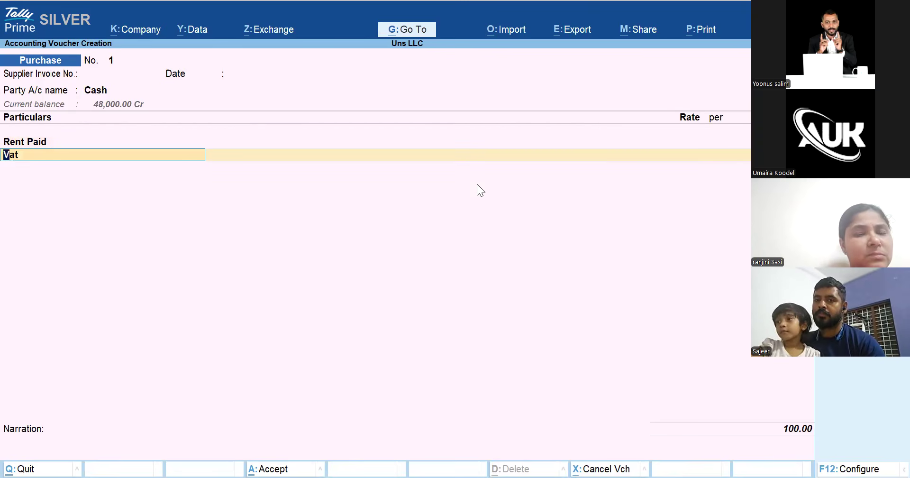
{"action": "key", "text": "Return"}
{"action": "key", "text": "BackSpace"}
{"action": "key", "text": "BackSpace"}
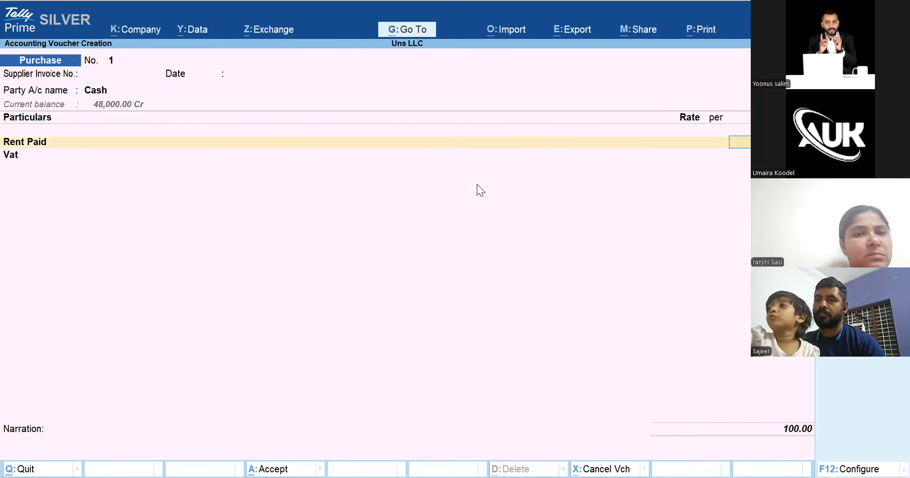
{"action": "key", "text": "Return"}
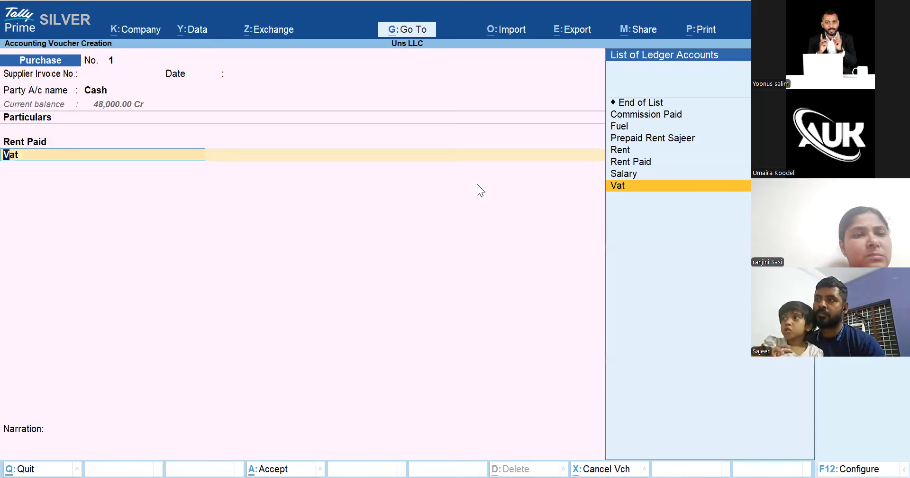
Change the Vat ledger's type of duty/tax from Others to VAT
{"action": "key", "text": "ctrl+Return"}
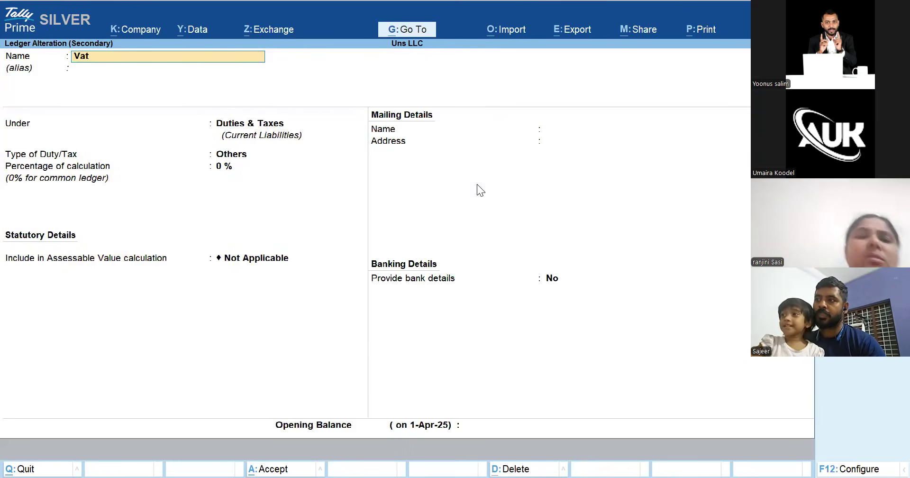
{"action": "key", "text": "Return"}
{"action": "key", "text": "Return"}
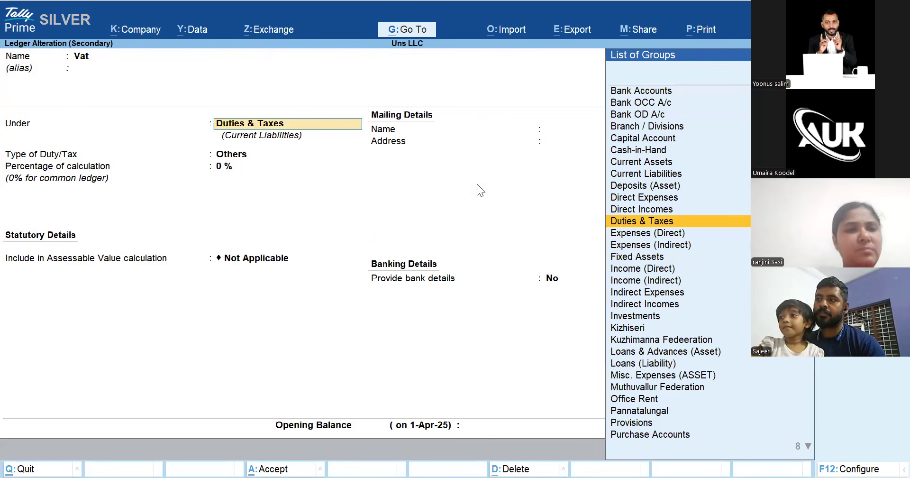
{"action": "key", "text": "Return"}
{"action": "key", "text": "Down"}
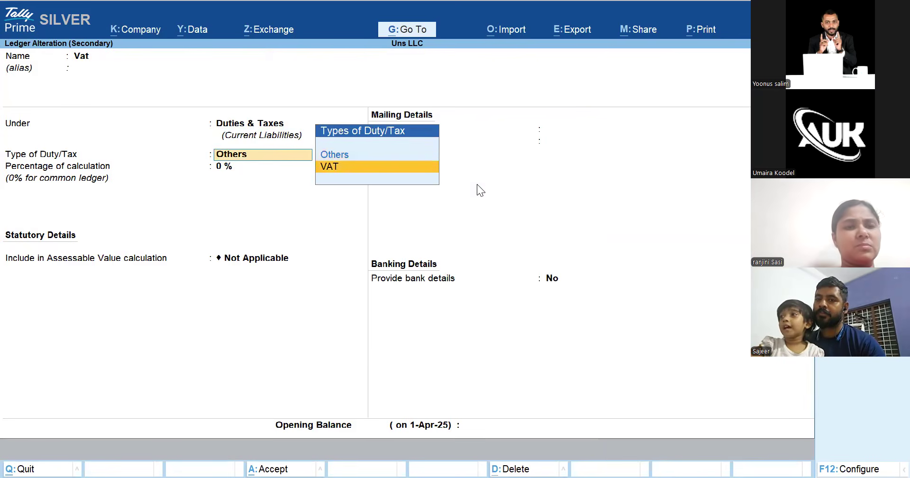
{"action": "key", "text": "Return"}
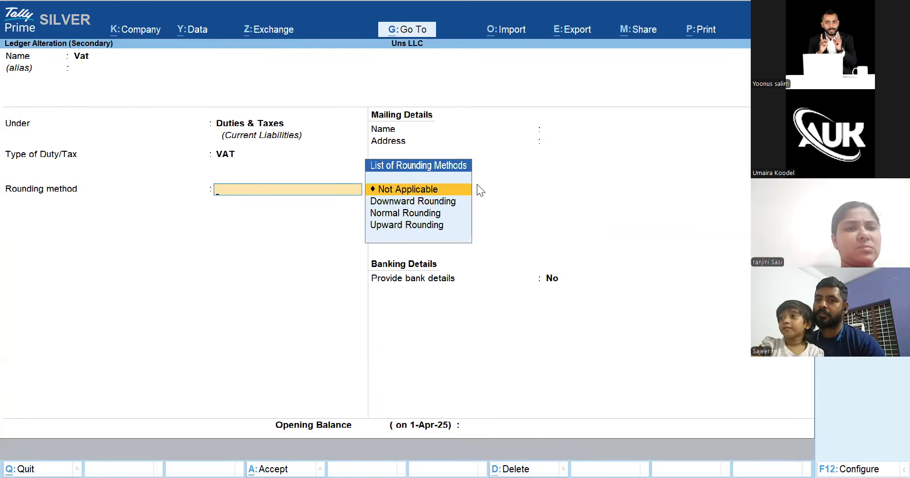
{"action": "key", "text": "BackSpace"}
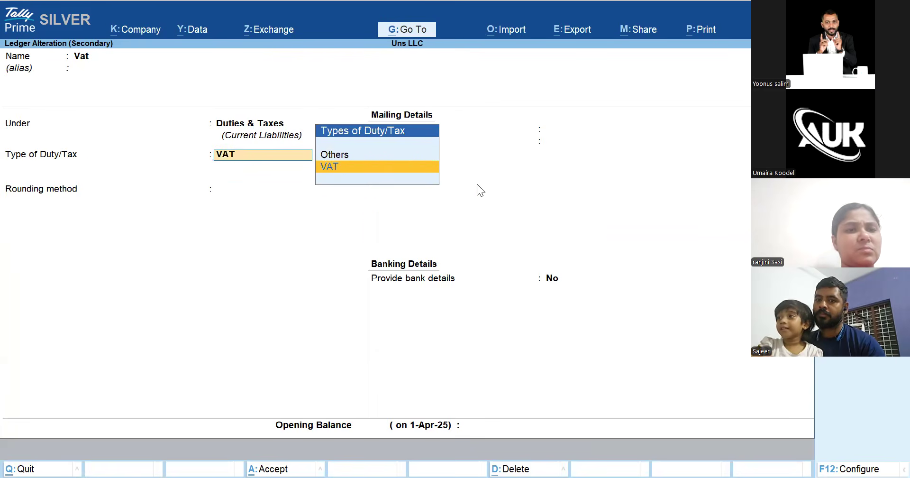
{"action": "key", "text": "Return"}
{"action": "key", "text": "Return"}
{"action": "key", "text": "Return"}
{"action": "key", "text": "Return"}
{"action": "key", "text": "Return"}
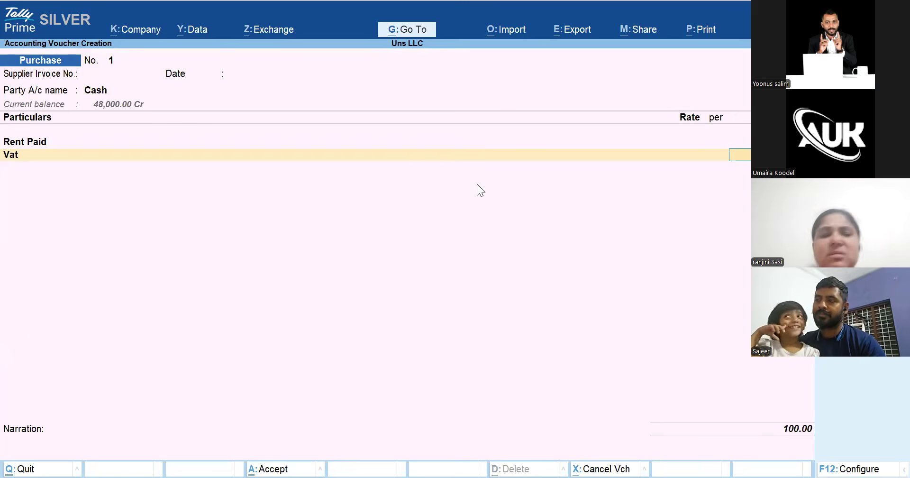
Switch the purchase to As Voucher mode, then quit it without saving
{"action": "key", "text": "ctrl+h"}
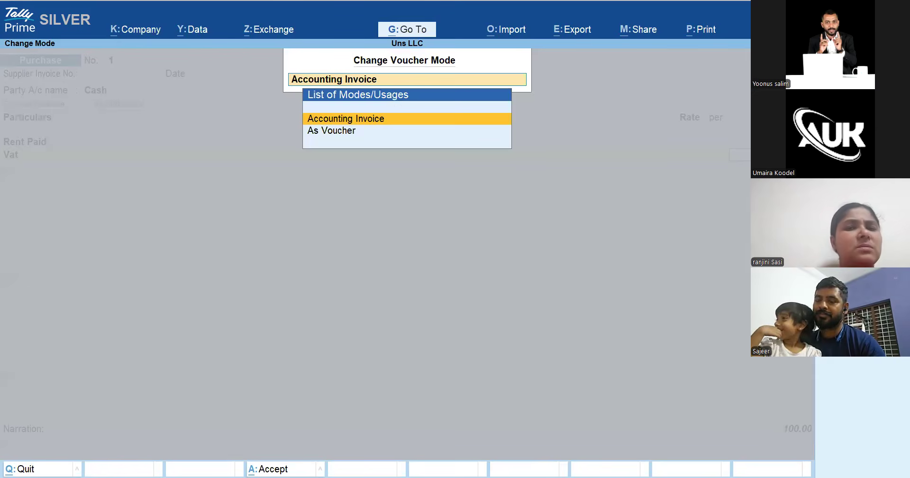
{"action": "key", "text": "Down"}
{"action": "key", "text": "Return"}
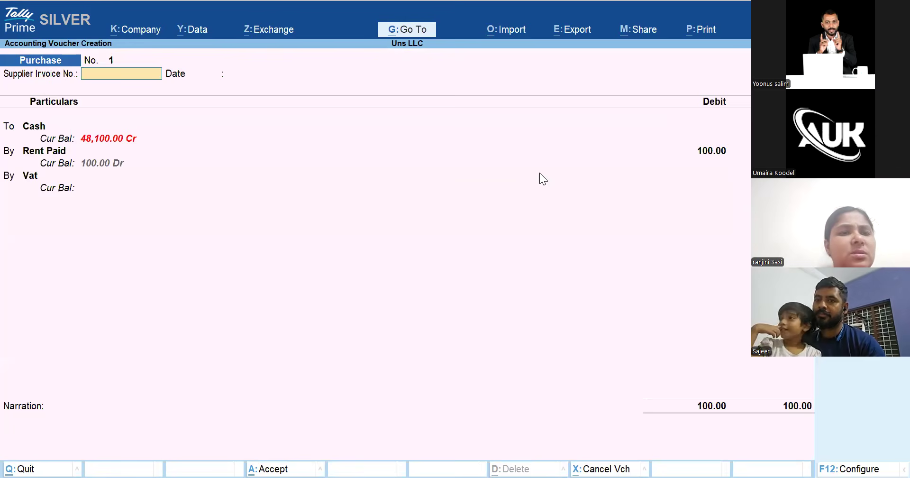
{"action": "key", "text": "Return"}
{"action": "key", "text": "Return"}
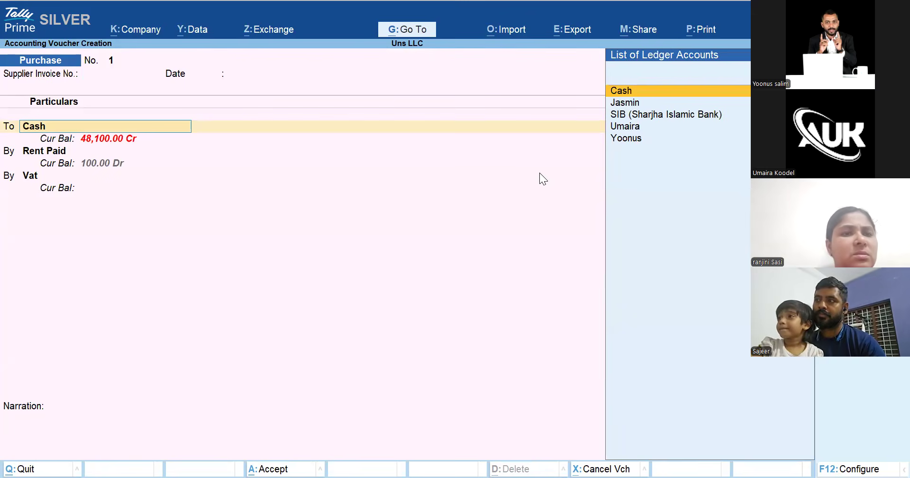
{"action": "key", "text": "Escape"}
{"action": "key", "text": "Escape"}
{"action": "key", "text": "Escape"}
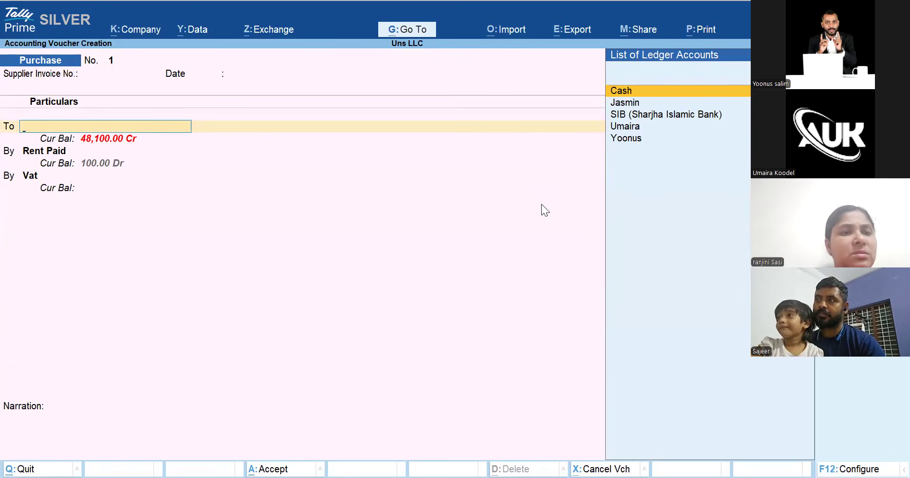
{"action": "key", "text": "Escape"}
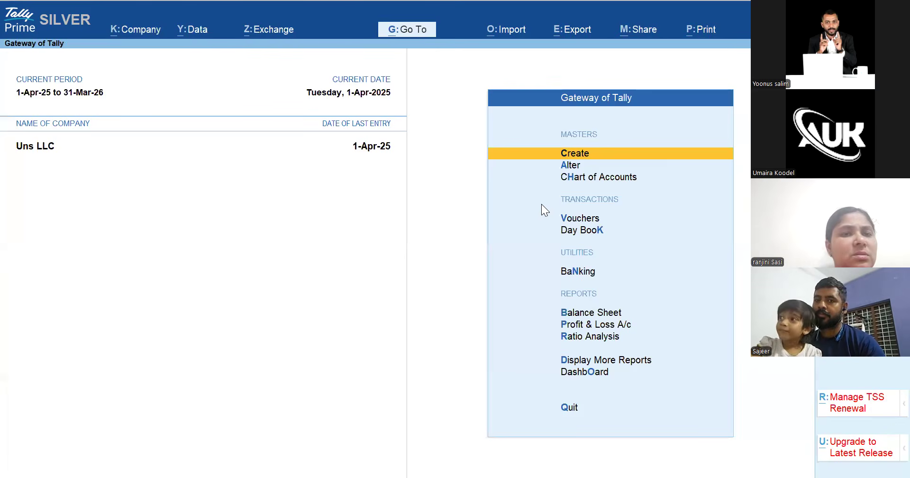
Confirm Uns LLC as the loaded company and move toward voucher entry
{"action": "key", "text": "F3"}
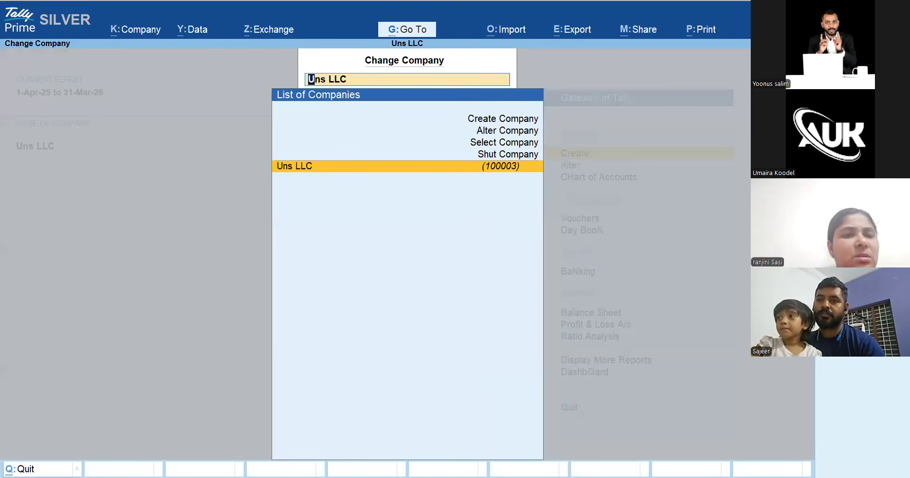
{"action": "key", "text": "Return"}
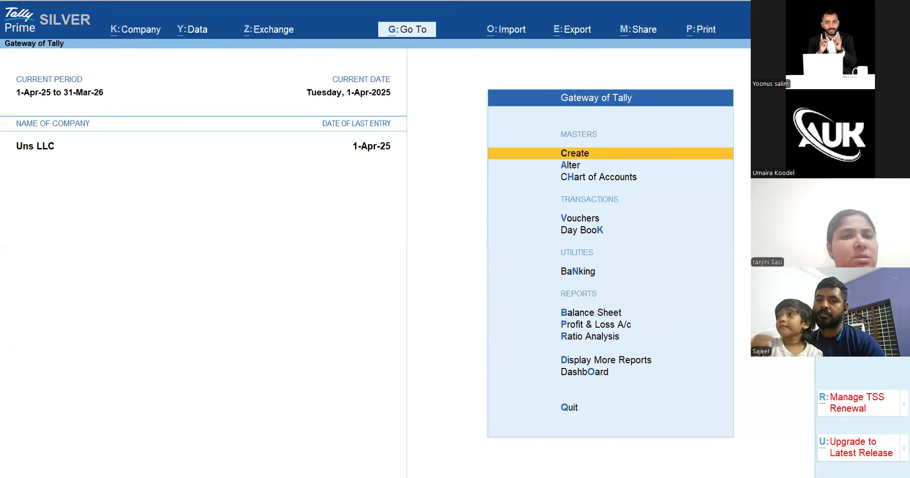
{"action": "key", "text": "Down"}
{"action": "key", "text": "Down"}
{"action": "key", "text": "Down"}
{"action": "key", "text": "Down"}
Open a new Purchase voucher in Accounting Invoice mode
{"action": "key", "text": "Up"}
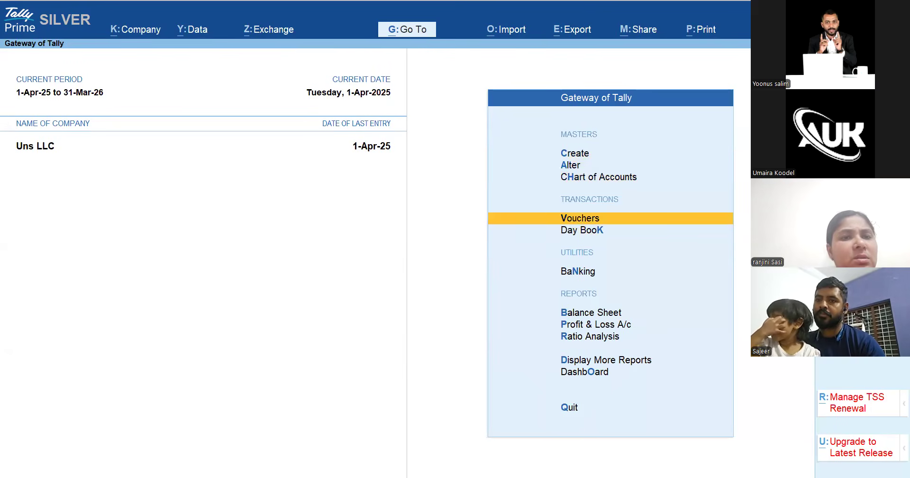
{"action": "key", "text": "Return"}
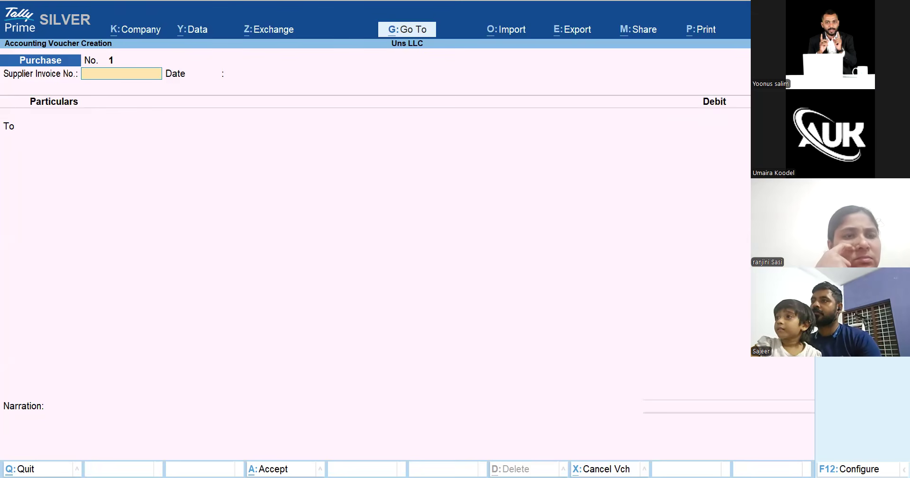
{"action": "key", "text": "ctrl+h"}
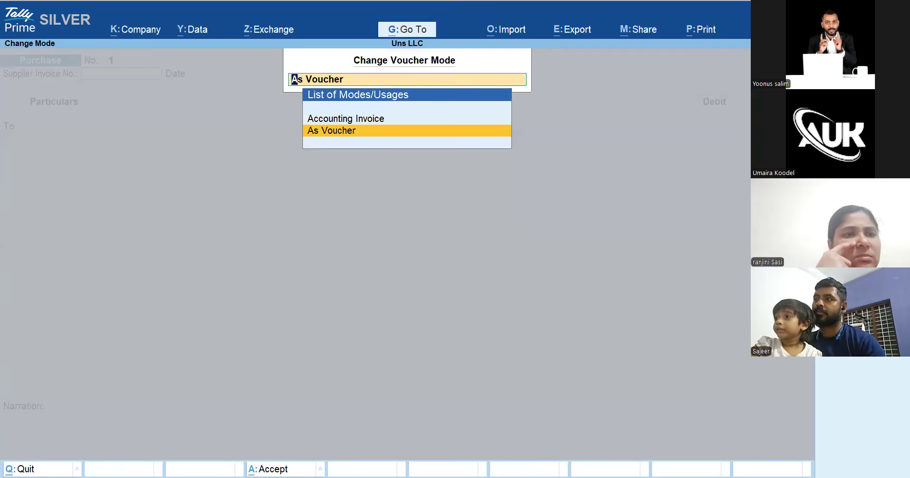
{"action": "key", "text": "Up"}
{"action": "key", "text": "Return"}
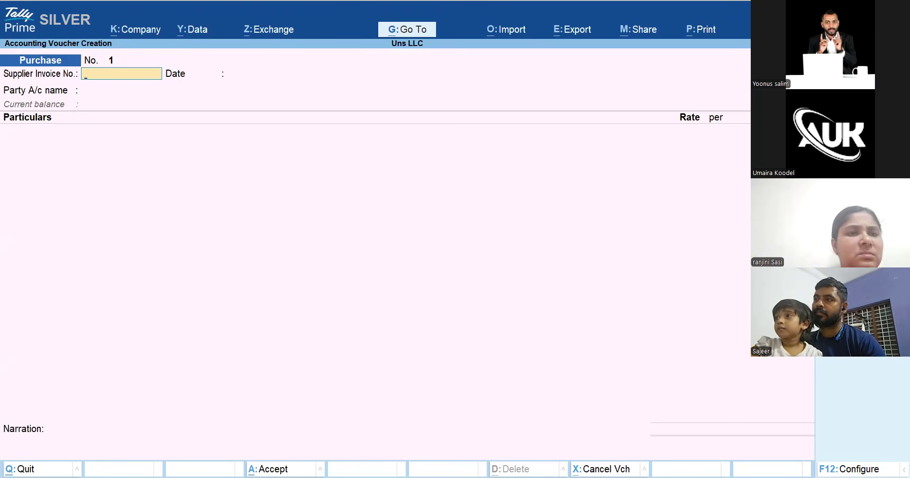
Enter supplier invoice number 12, keep date 1-Apr-25, and begin a new party ledger
{"action": "type", "text": "a"}
{"action": "key", "text": "BackSpace"}
{"action": "type", "text": "12"}
{"action": "key", "text": "Return"}
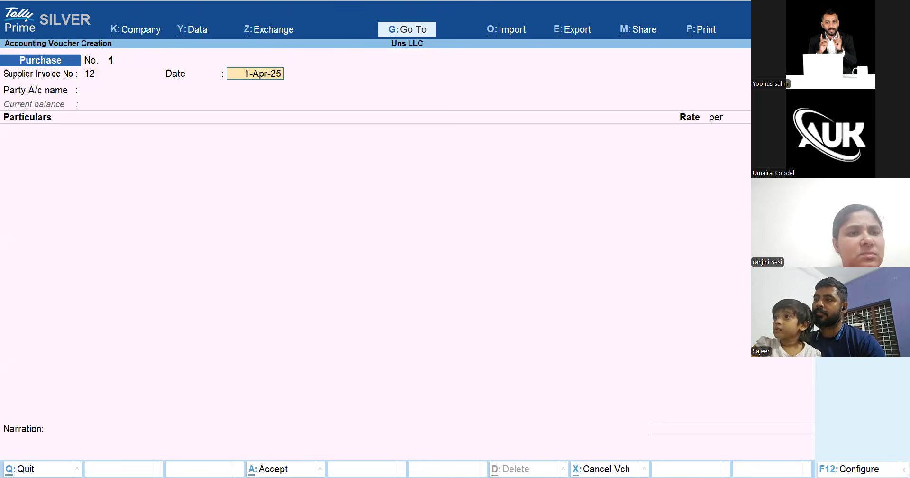
{"action": "key", "text": "Return"}
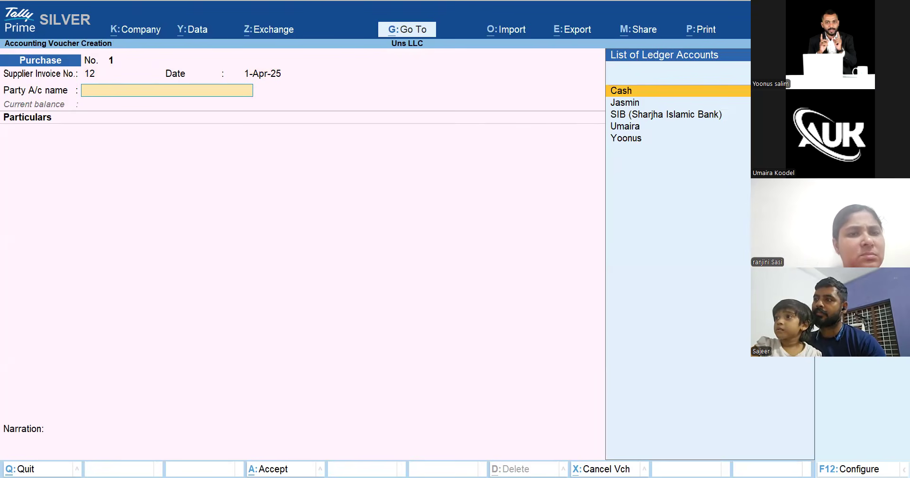
{"action": "key", "text": "alt+c"}
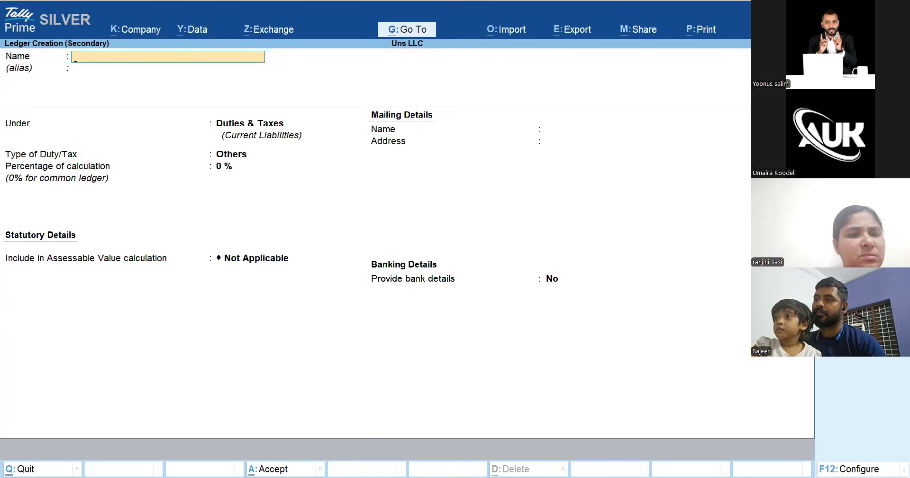
Name the new supplier ledger ABCD and place it under Sundry Creditors
{"action": "type", "text": "ABCD"}
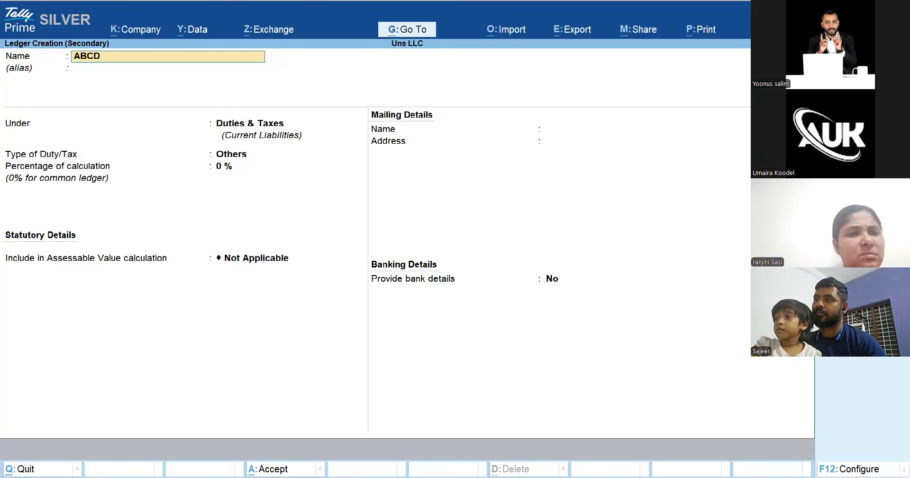
{"action": "key", "text": "Return"}
{"action": "key", "text": "Return"}
{"action": "type", "text": "S"}
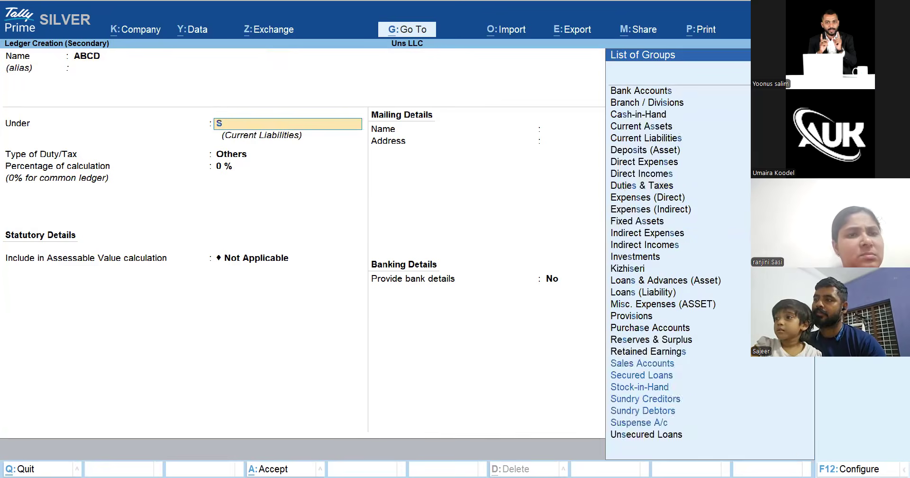
{"action": "type", "text": "undr"}
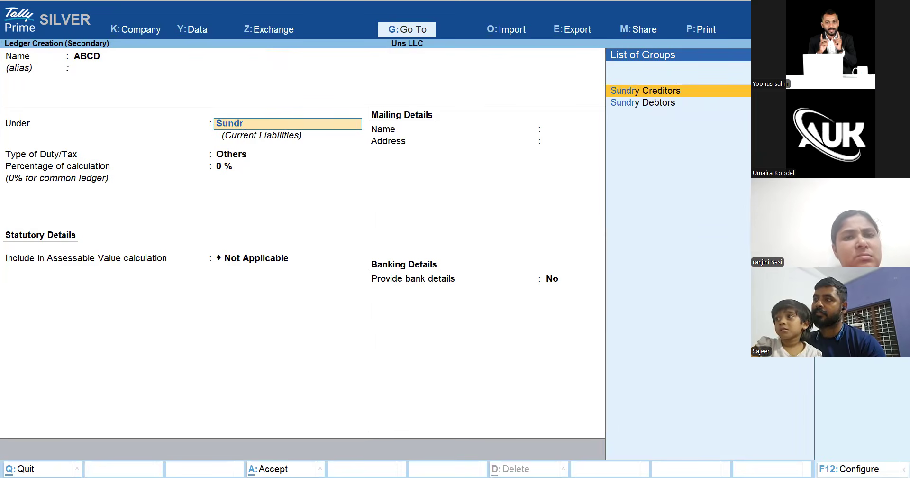
{"action": "key", "text": "Return"}
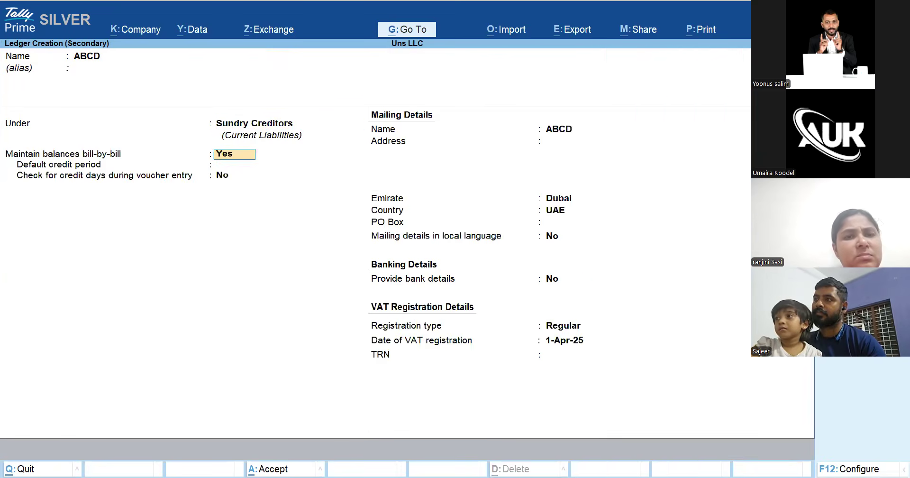
Keep bill-by-bill balances enabled and leave the VAT registration type as Regular
{"action": "key", "text": "BackSpace"}
{"action": "key", "text": "Return"}
{"action": "key", "text": "Return"}
{"action": "key", "text": "Return"}
{"action": "key", "text": "Return"}
{"action": "key", "text": "Return"}
{"action": "key", "text": "Return"}
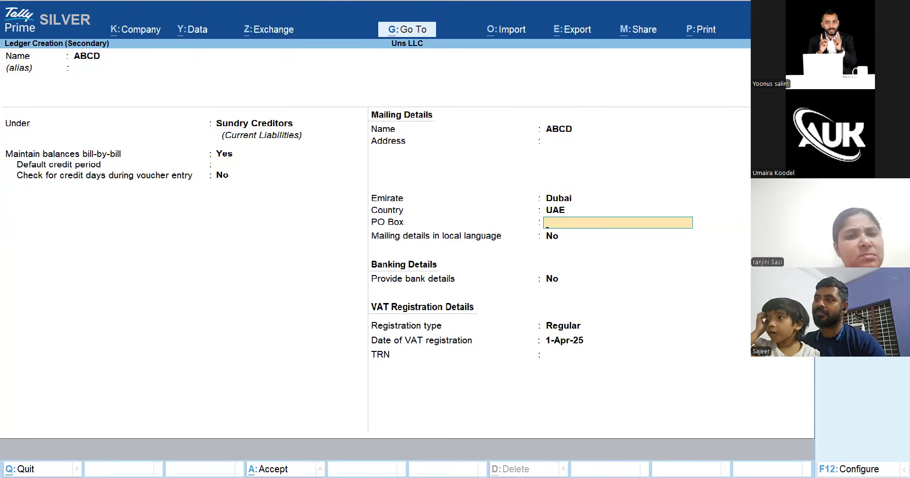
{"action": "key", "text": "Return"}
{"action": "key", "text": "Return"}
{"action": "key", "text": "Return"}
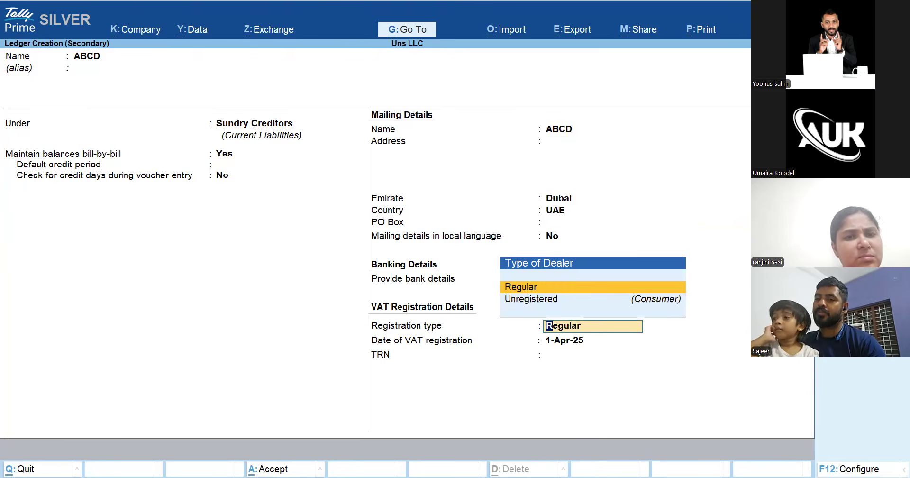
{"action": "key", "text": "Return"}
{"action": "key", "text": "Return"}
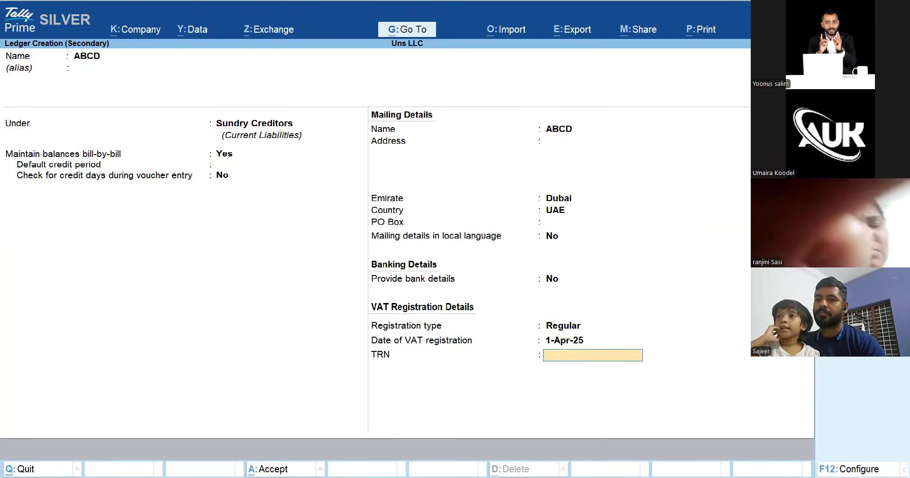
Enter a 15-digit TRN, correcting the too-short first entry after the length warning
{"action": "type", "text": "190000000000"}
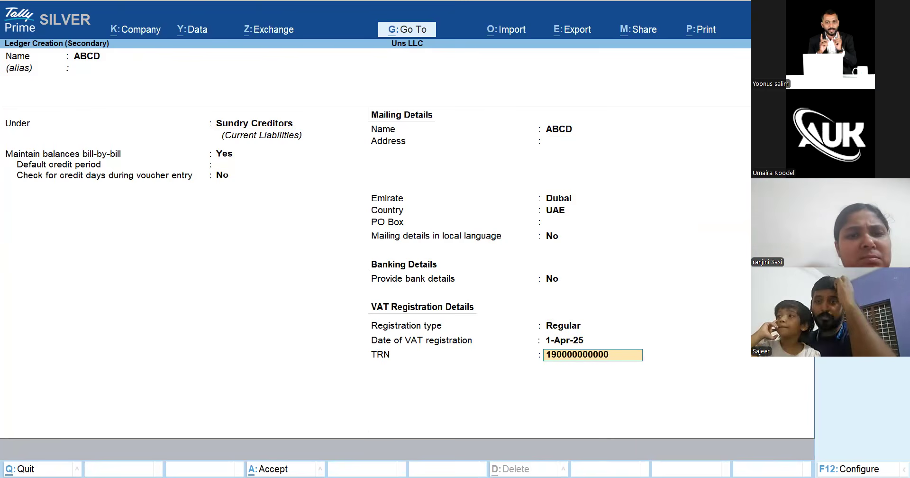
{"action": "key", "text": "Return"}
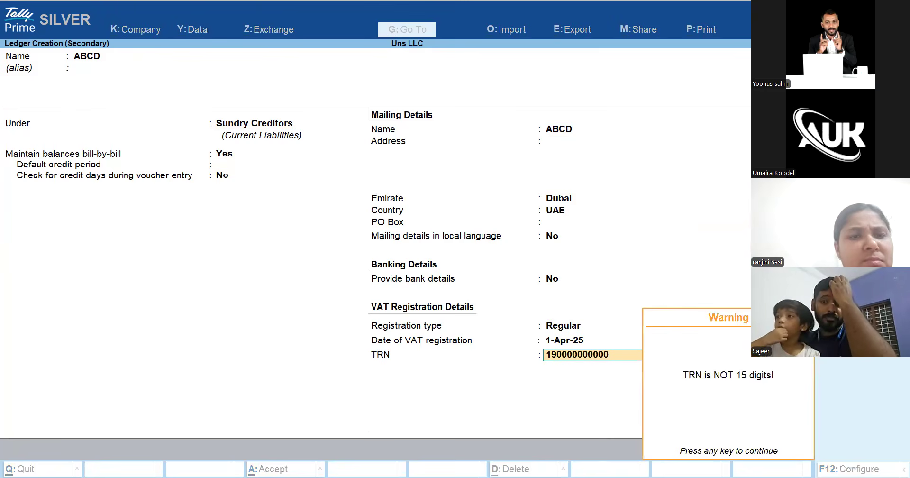
{"action": "key", "text": "Return"}
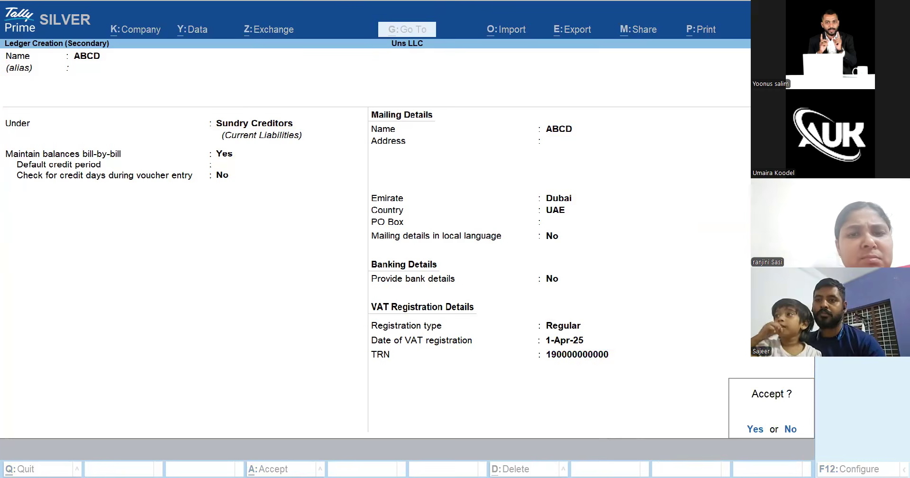
{"action": "key", "text": "n"}
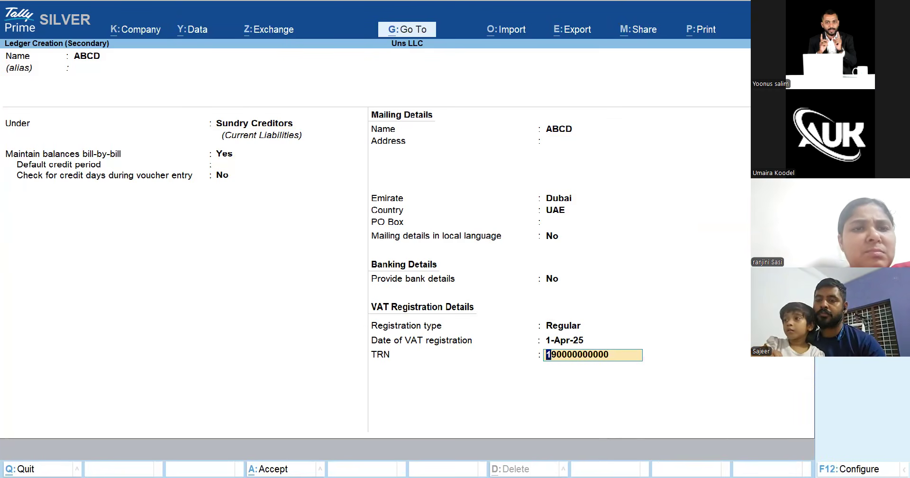
{"action": "type", "text": "1900000"}
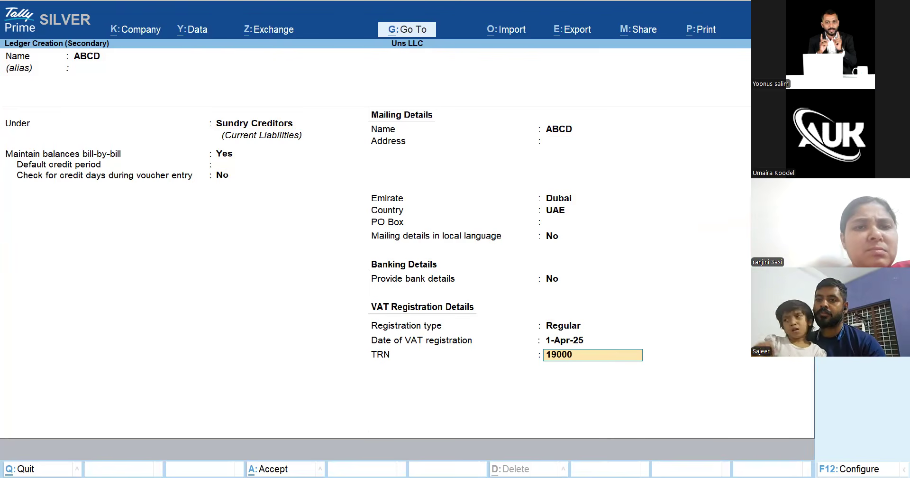
{"action": "type", "text": "00000"}
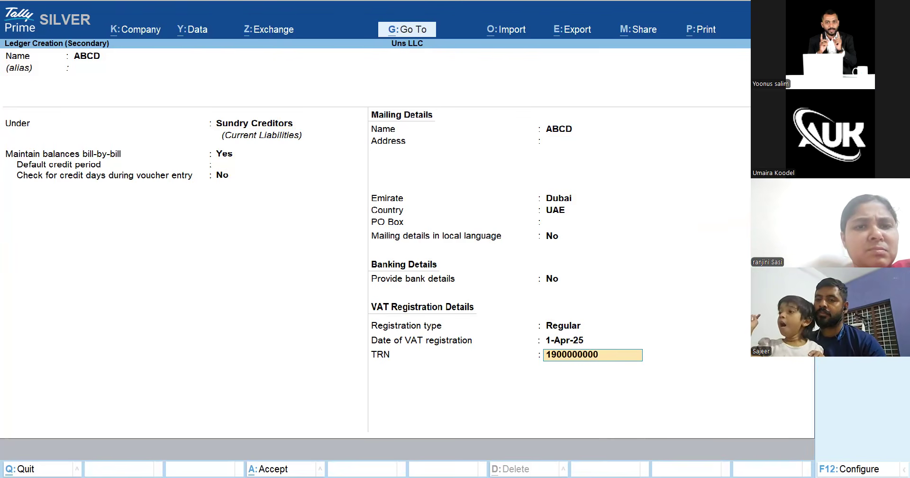
{"action": "type", "text": "000"}
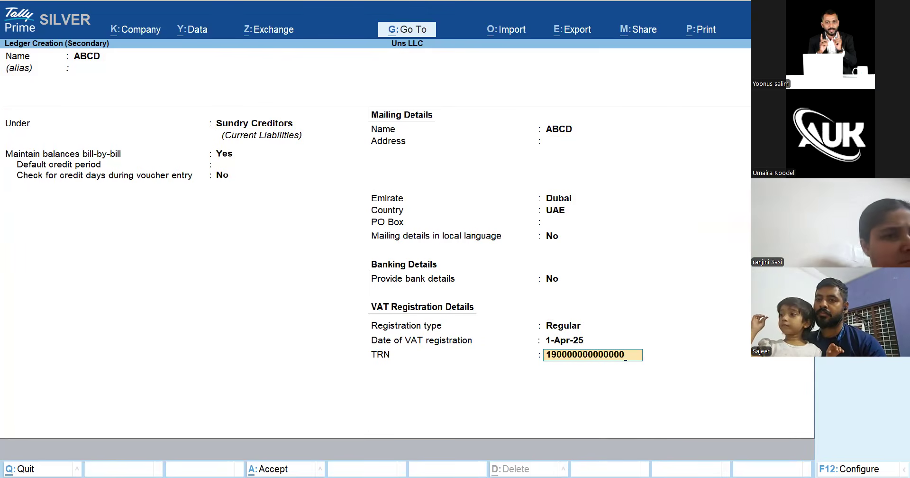
{"action": "key", "text": "Return"}
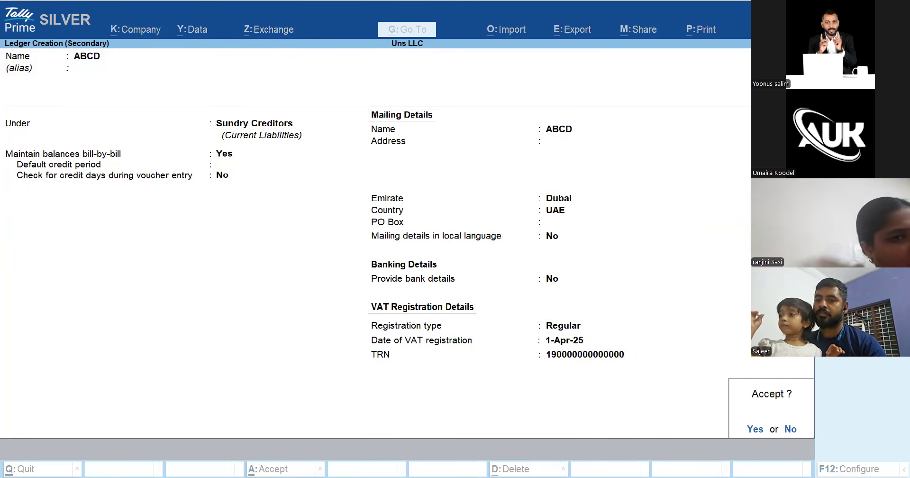
Save the ABCD ledger and skip past the receipt and party details
{"action": "key", "text": "Return"}
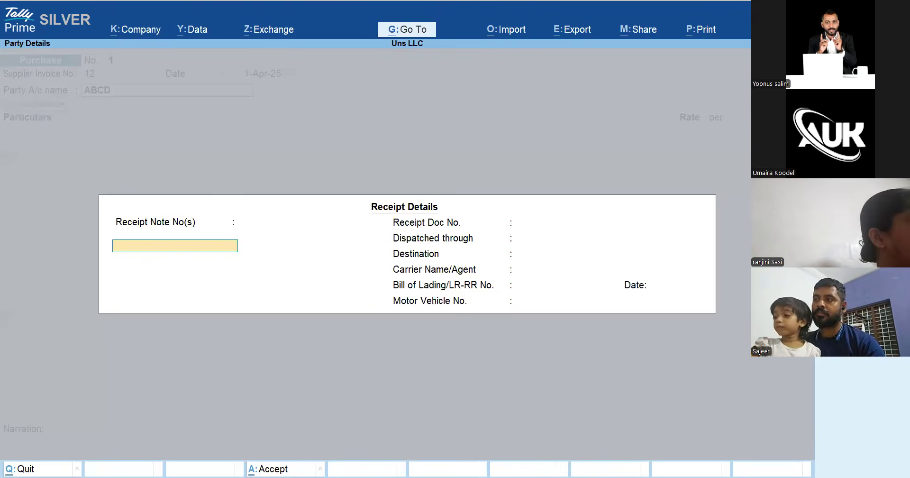
{"action": "key", "text": "Return"}
{"action": "key", "text": "Return"}
{"action": "key", "text": "Return"}
{"action": "key", "text": "Return"}
{"action": "key", "text": "Return"}
{"action": "key", "text": "Return"}
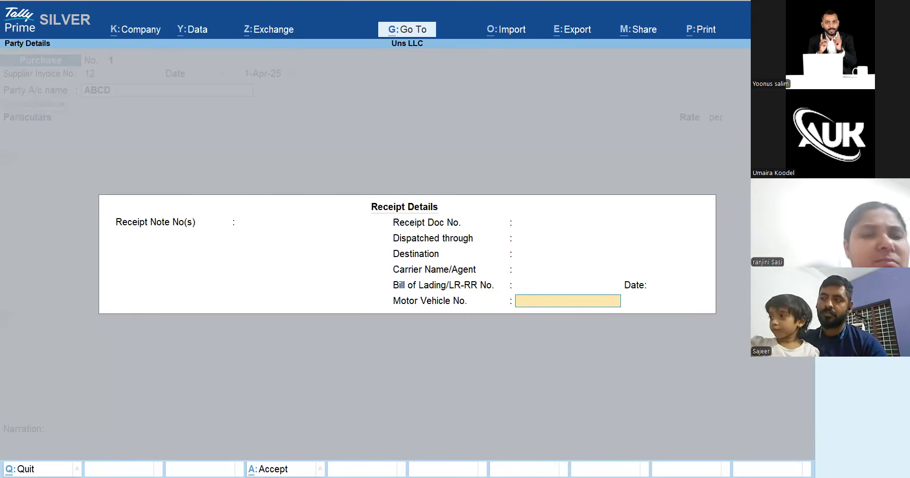
{"action": "key", "text": "Return"}
{"action": "key", "text": "Return"}
{"action": "key", "text": "Return"}
{"action": "key", "text": "Return"}
{"action": "key", "text": "Return"}
{"action": "key", "text": "Return"}
{"action": "key", "text": "Return"}
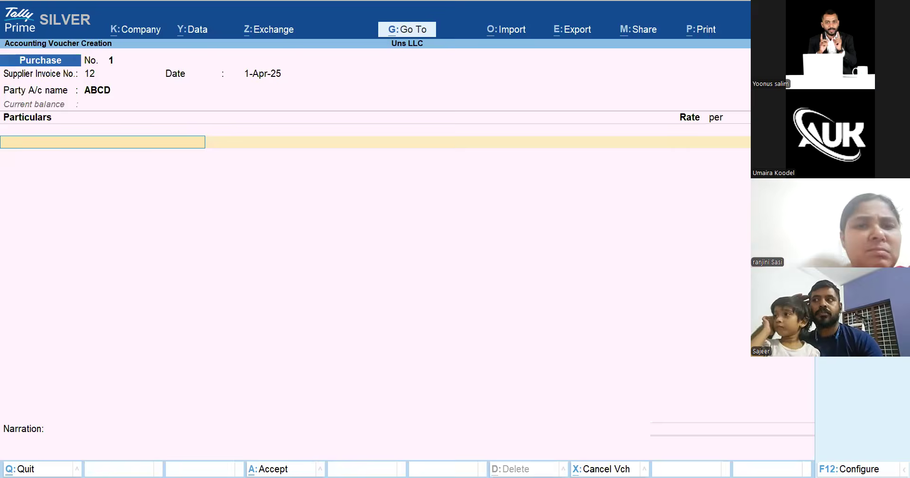
Add Rent and Vat lines to the invoice, then return to the Rent line's ledger
{"action": "type", "text": "Re"}
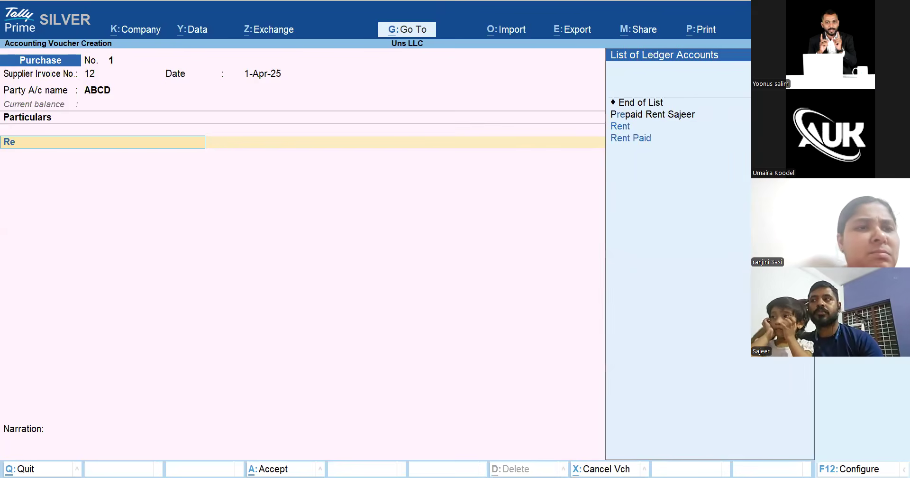
{"action": "type", "text": "n"}
{"action": "key", "text": "Return"}
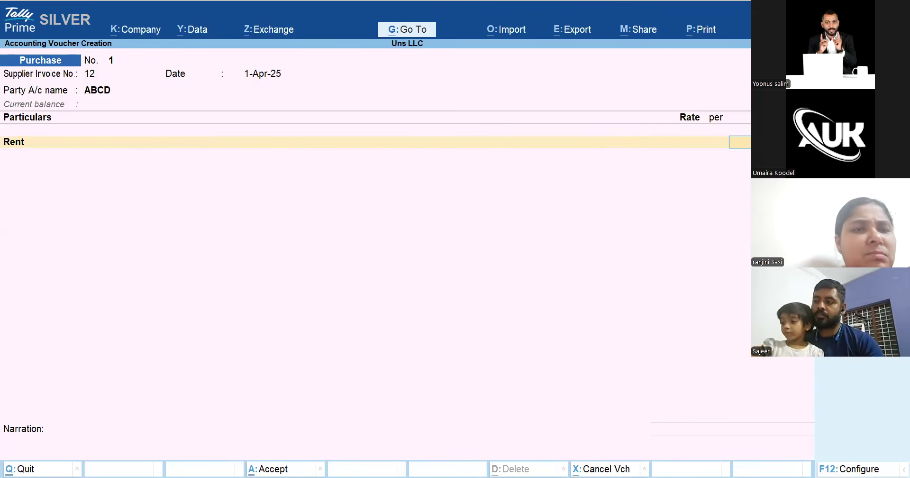
{"action": "type", "text": "V"}
{"action": "key", "text": "Return"}
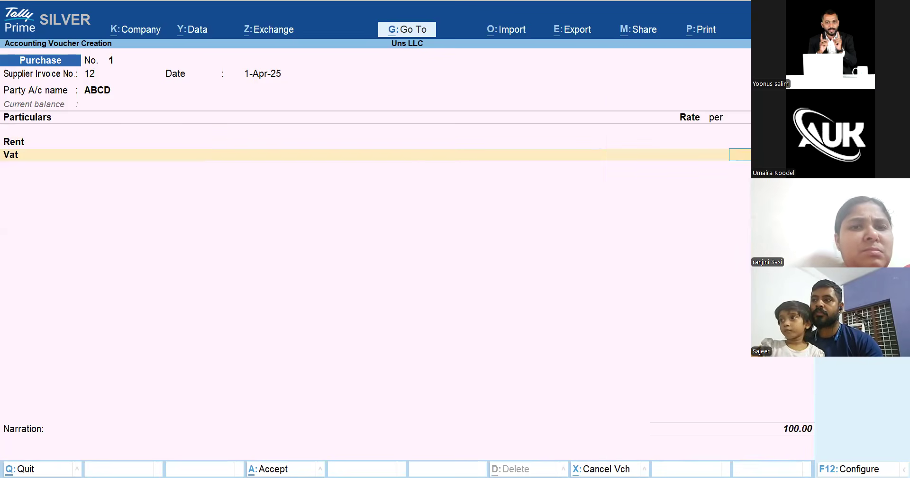
{"action": "key", "text": "BackSpace"}
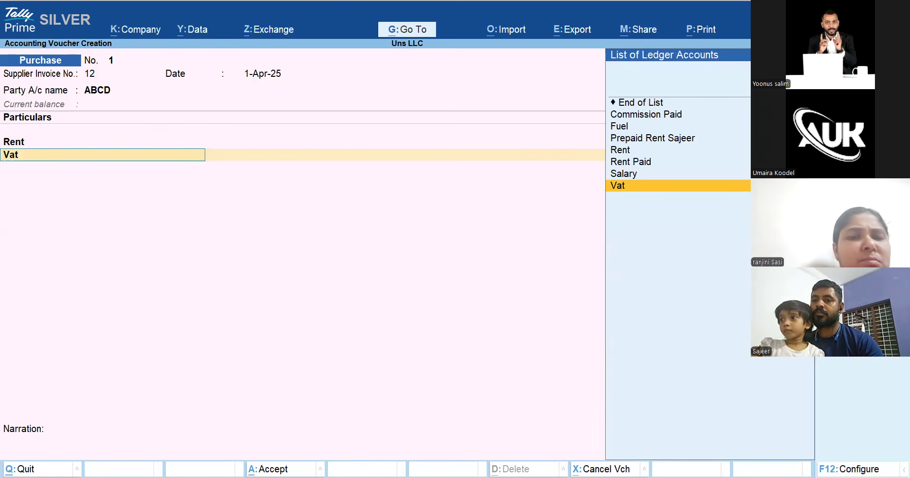
{"action": "key", "text": "BackSpace"}
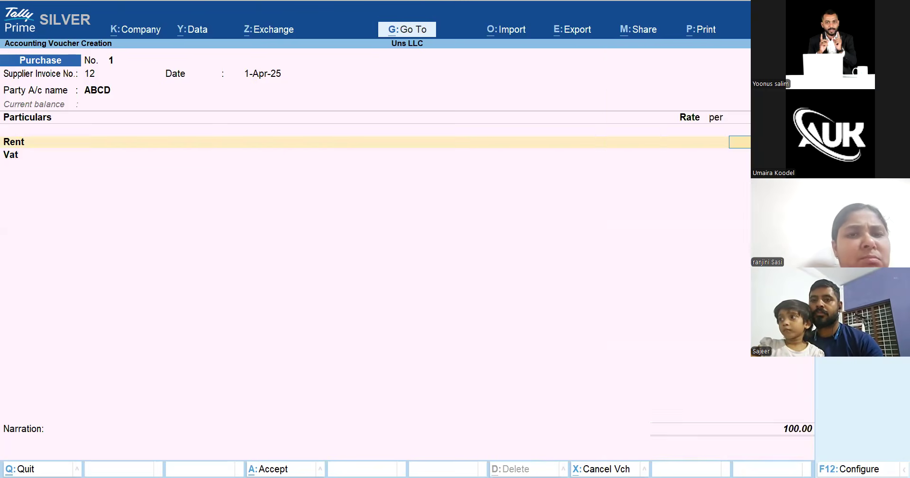
{"action": "key", "text": "BackSpace"}
{"action": "key", "text": "ctrl+Return"}
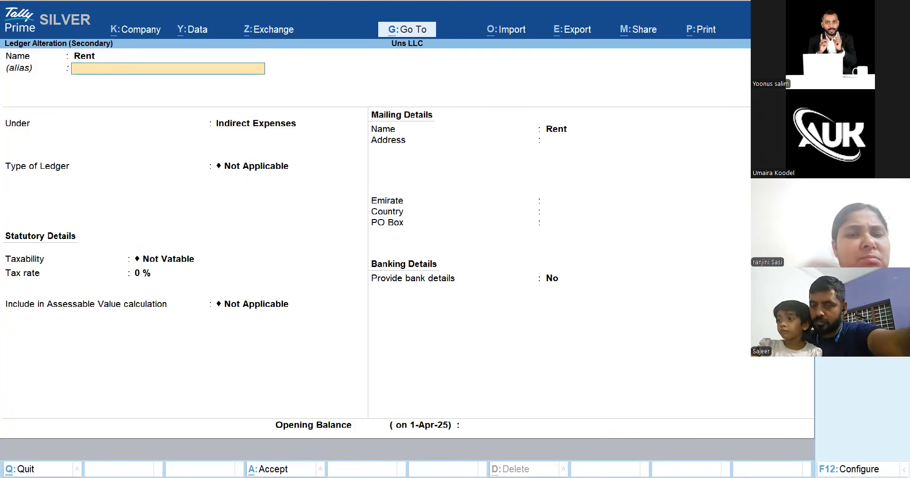
{"action": "key", "text": "Return"}
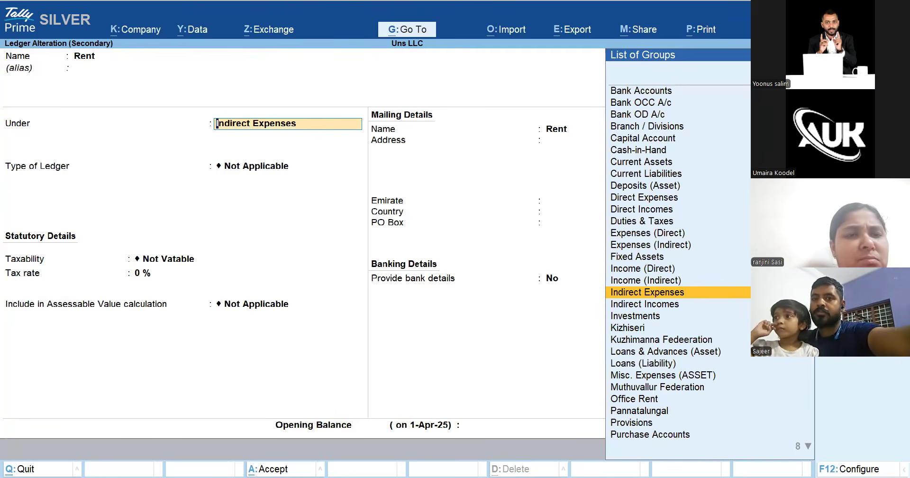
{"action": "key", "text": "Return"}
{"action": "key", "text": "Return"}
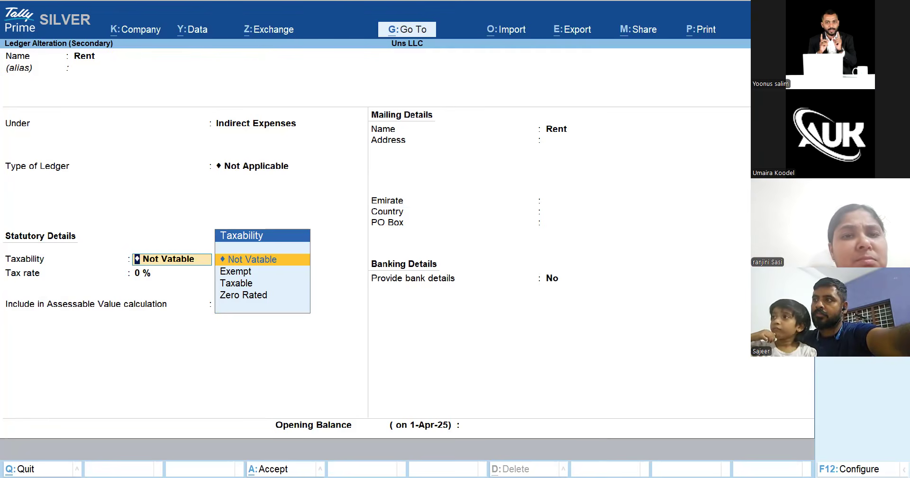
{"action": "key", "text": "Down"}
{"action": "key", "text": "Down"}
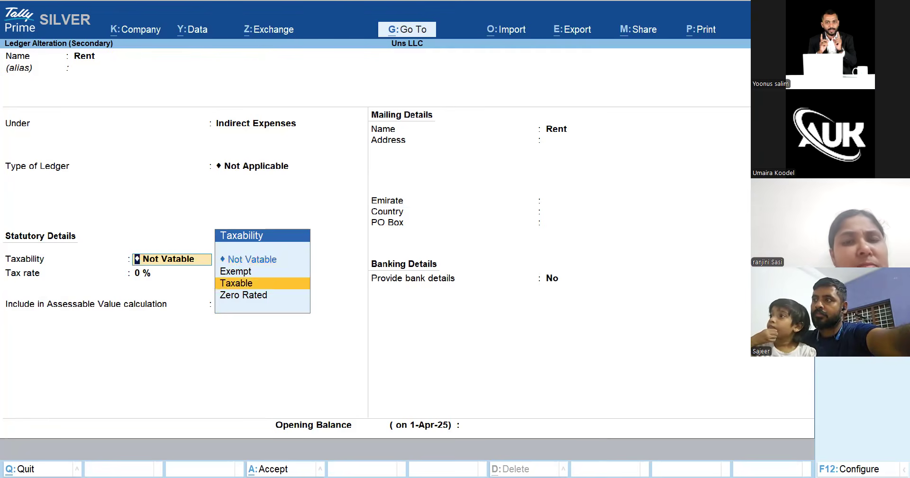
{"action": "key", "text": "Return"}
{"action": "key", "text": "Return"}
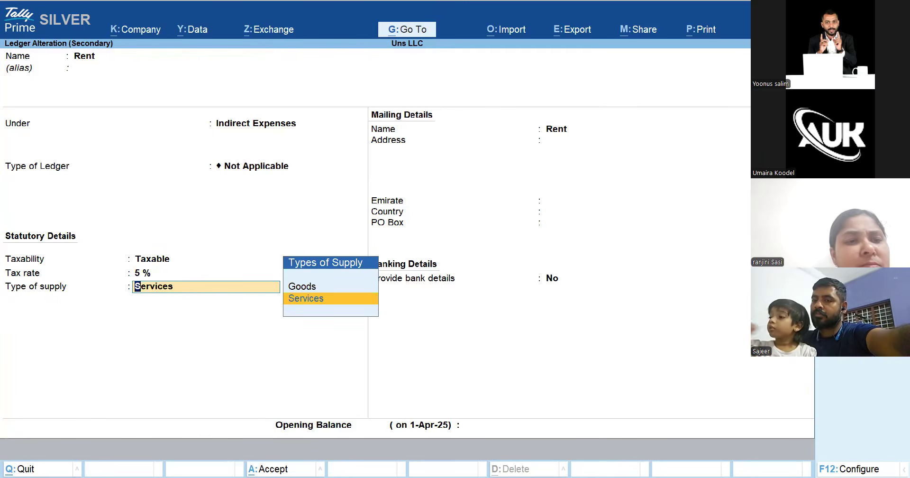
{"action": "key", "text": "Return"}
{"action": "key", "text": "Return"}
{"action": "key", "text": "Return"}
{"action": "key", "text": "Return"}
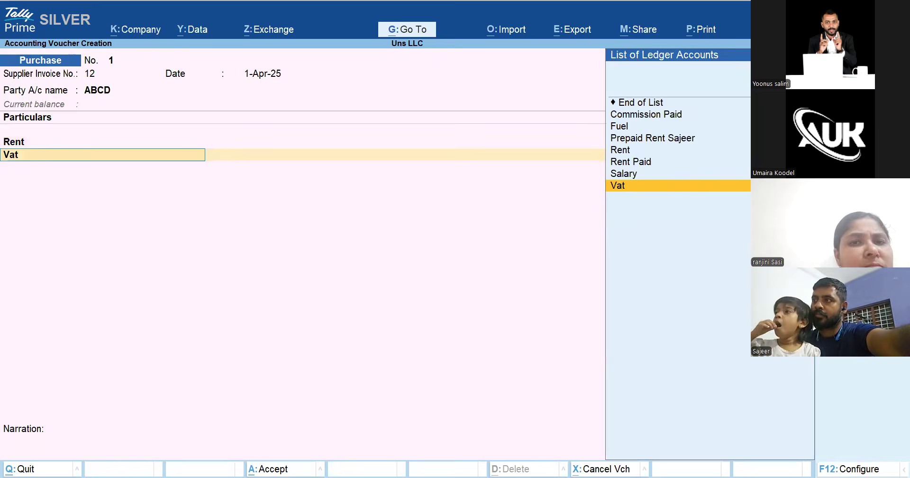
{"action": "key", "text": "Return"}
{"action": "key", "text": "BackSpace"}
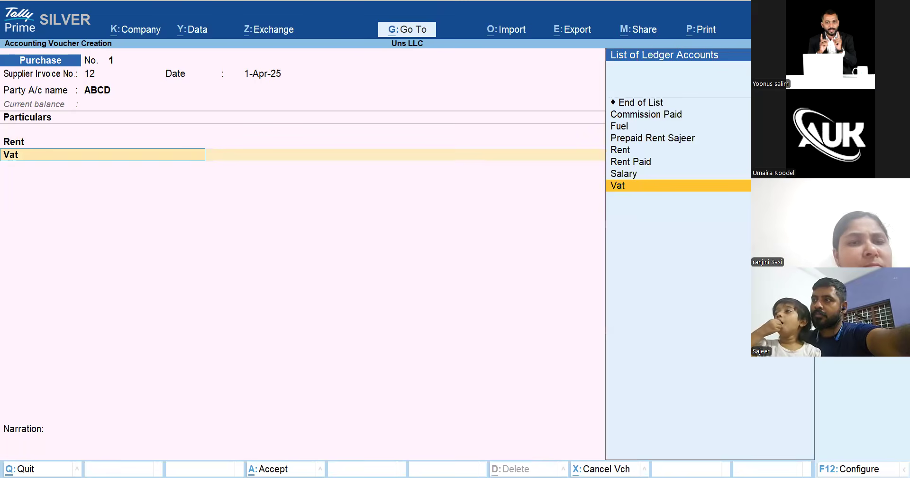
{"action": "key", "text": "BackSpace"}
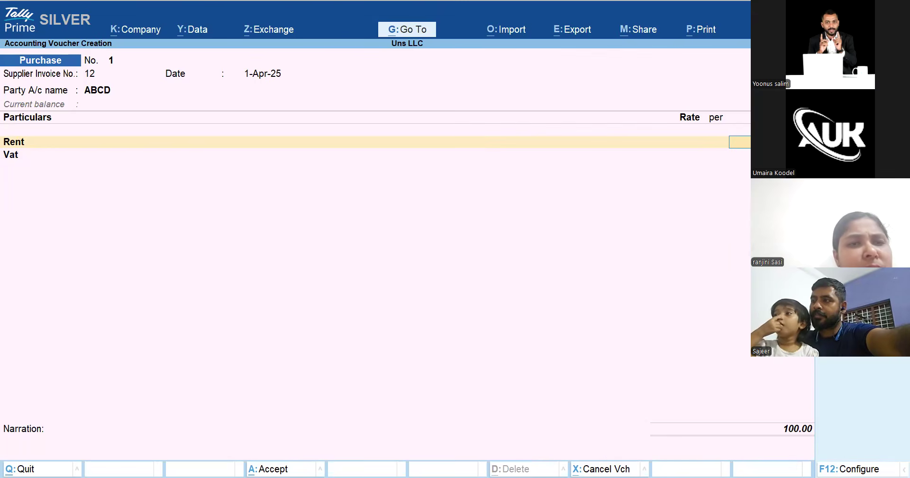
{"action": "key", "text": "BackSpace"}
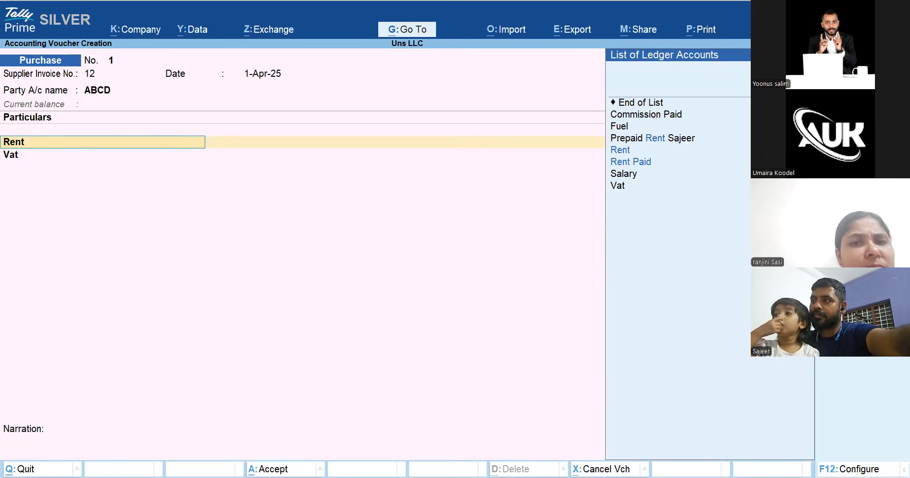
{"action": "key", "text": "ctrl+Return"}
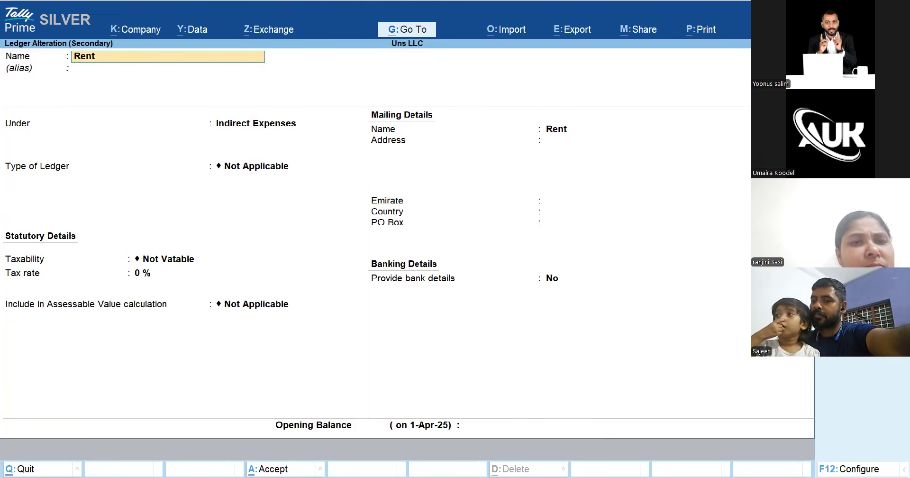